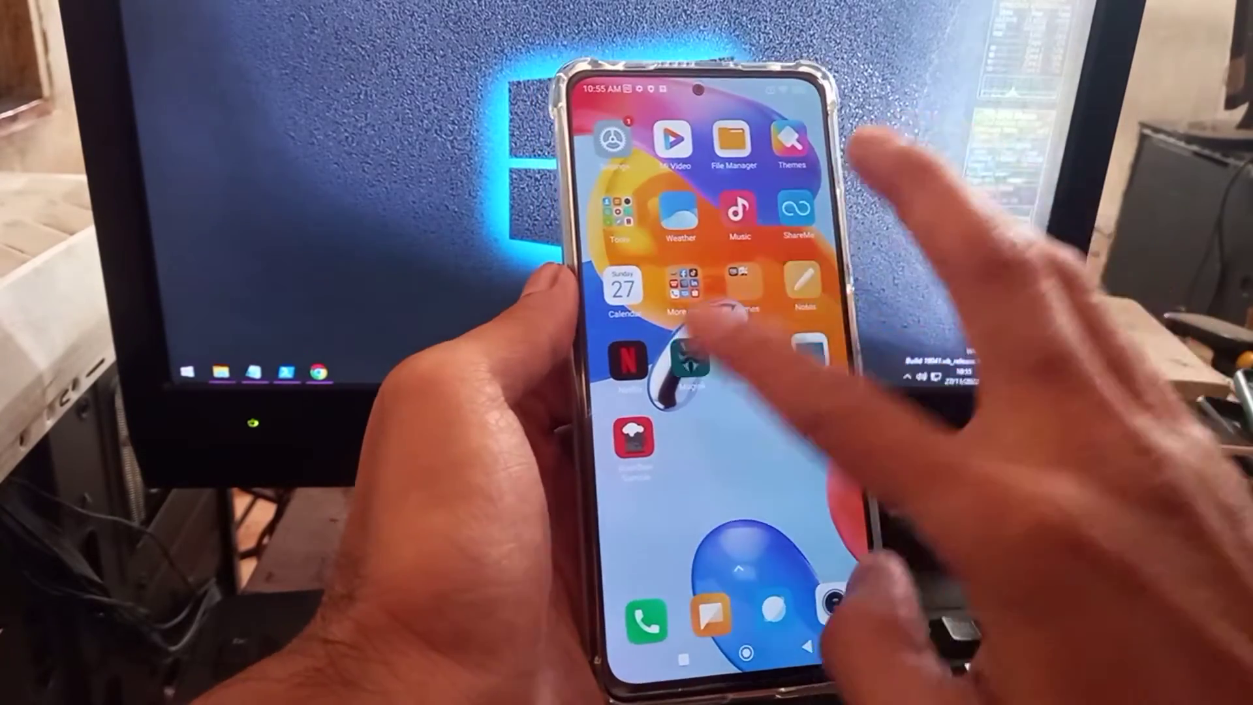
Open Magisk to confirm version 25.2 is installed, then return to the home screen
click(690, 359)
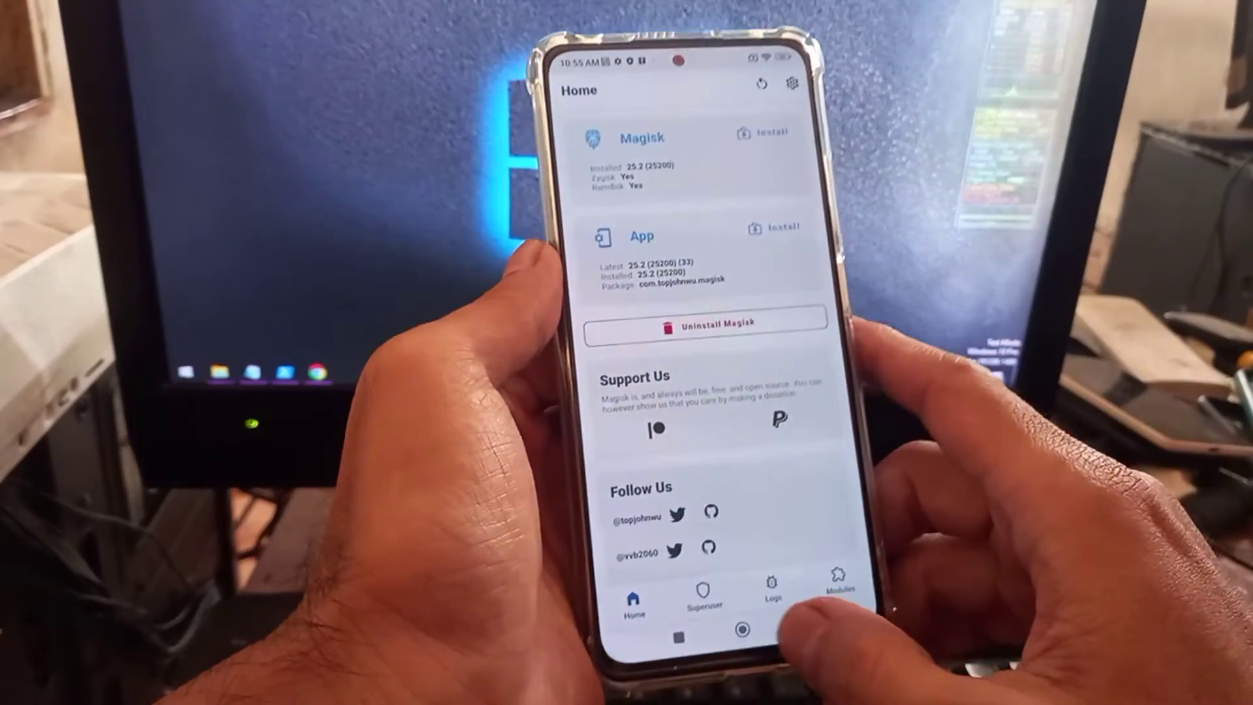
click(744, 627)
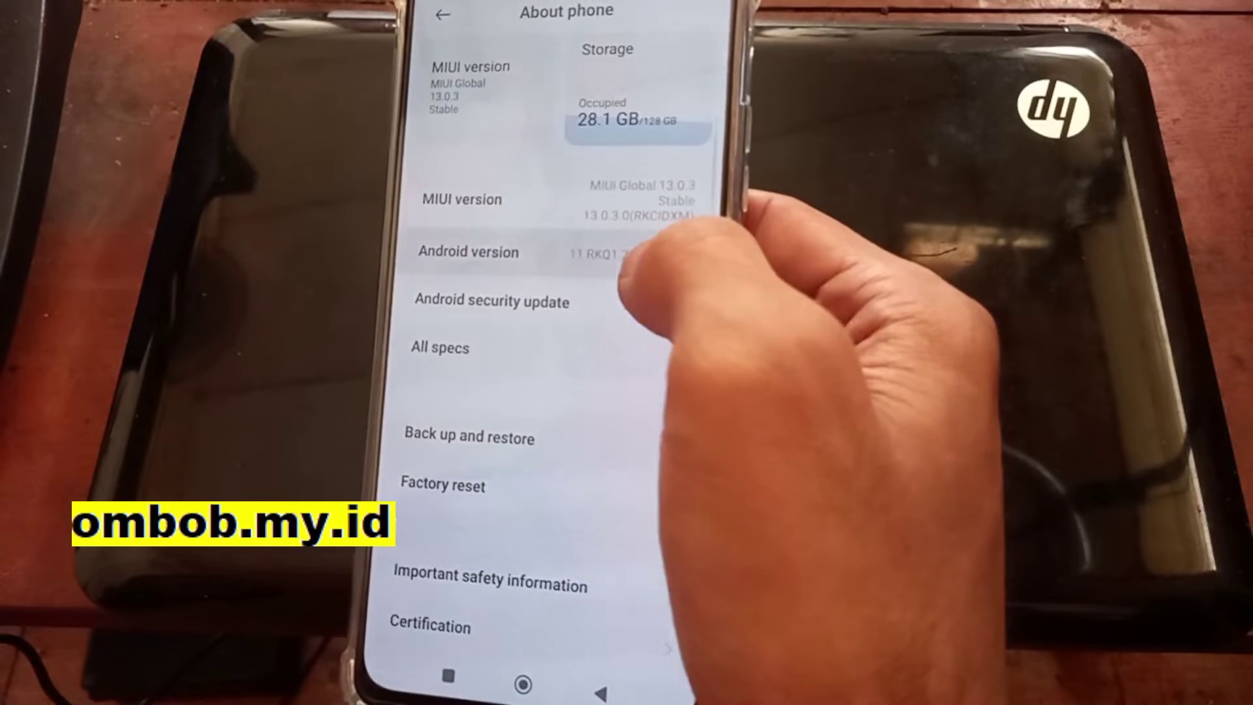
Tap the MIUI version entry in About phone to enable developer mode
click(637, 199)
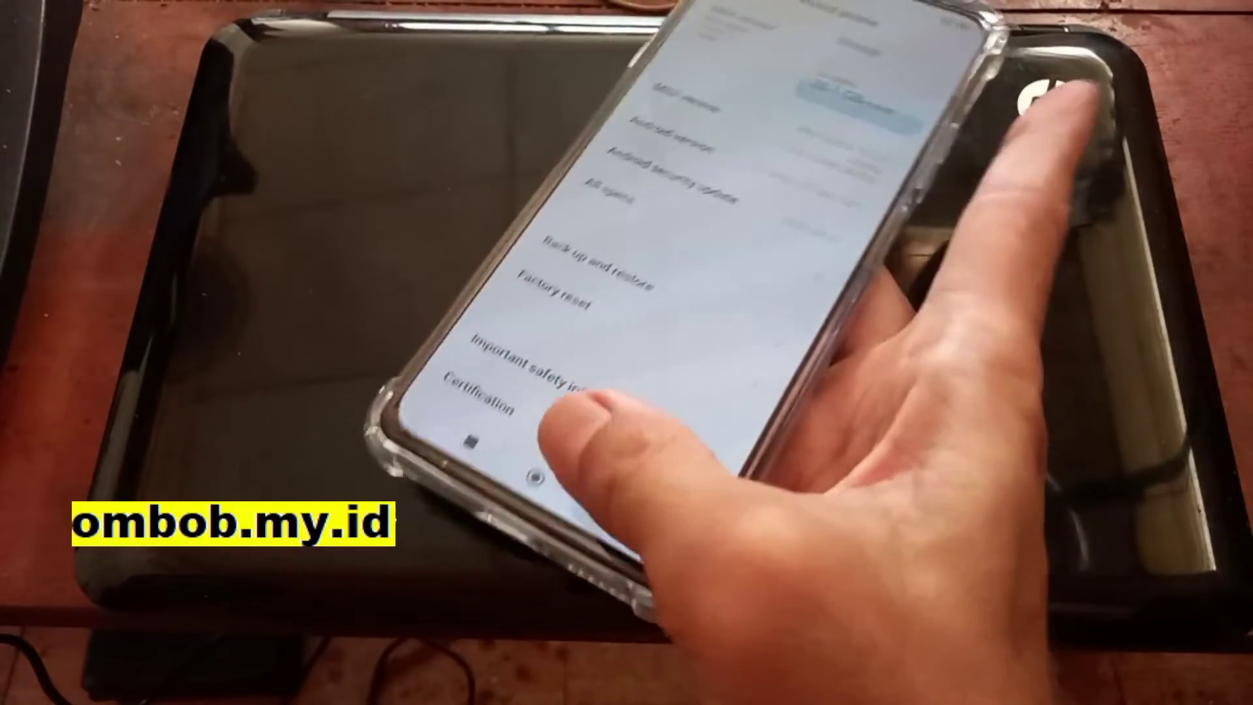
Go from the main settings list to Additional settings > Developer options
click(447, 8)
scroll(587, 326, down, 5)
scroll(652, 294, down, 3)
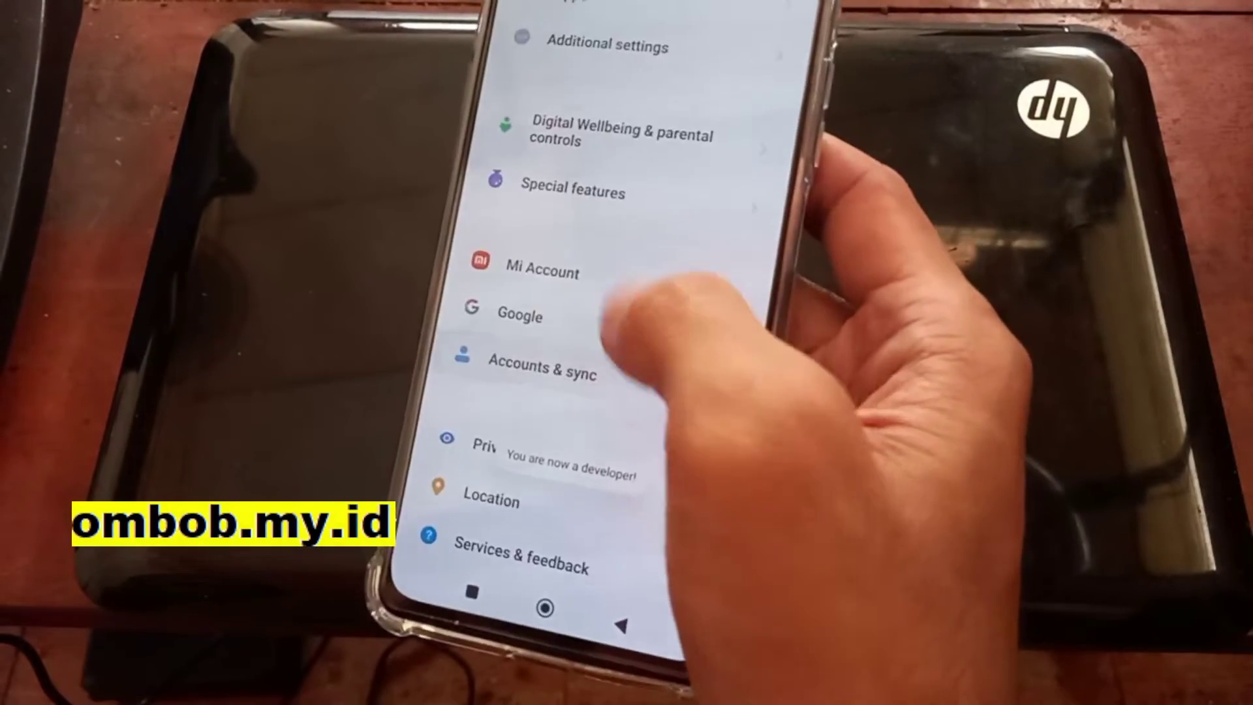
click(586, 75)
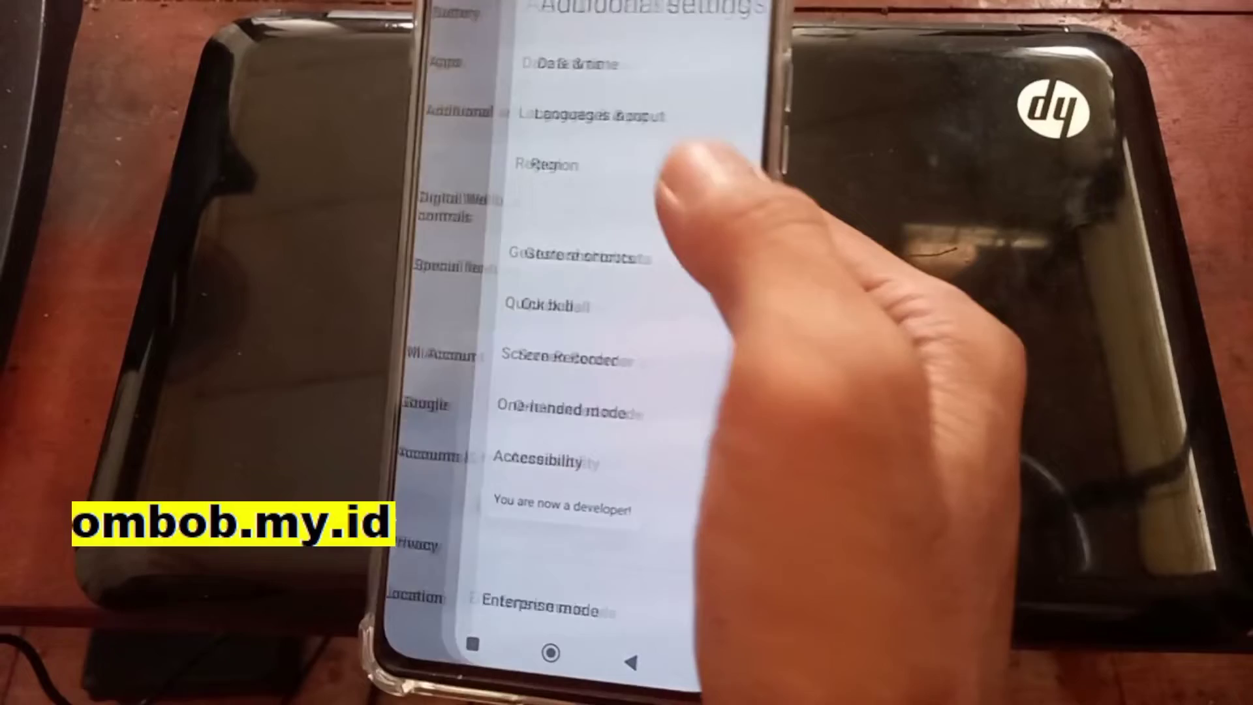
scroll(620, 261, down, 5)
click(591, 323)
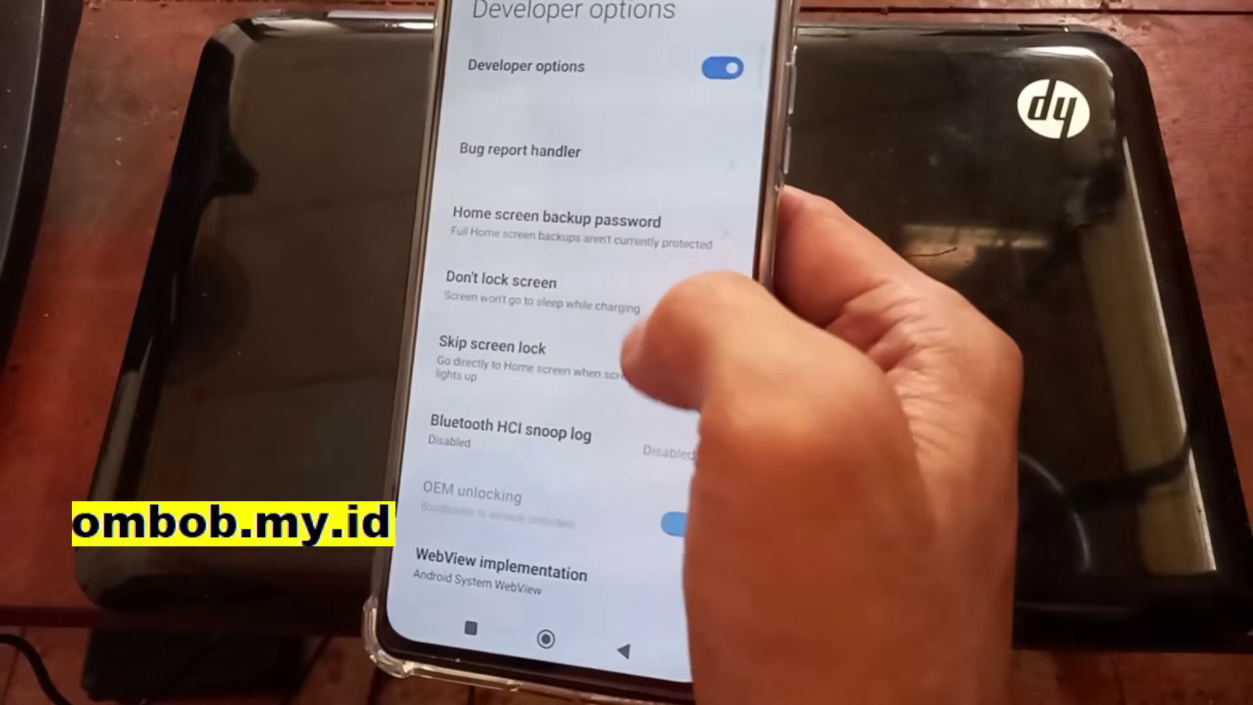
Check Mi Unlock status in Developer options to confirm the bootloader is unlocked
scroll(626, 333, down, 3)
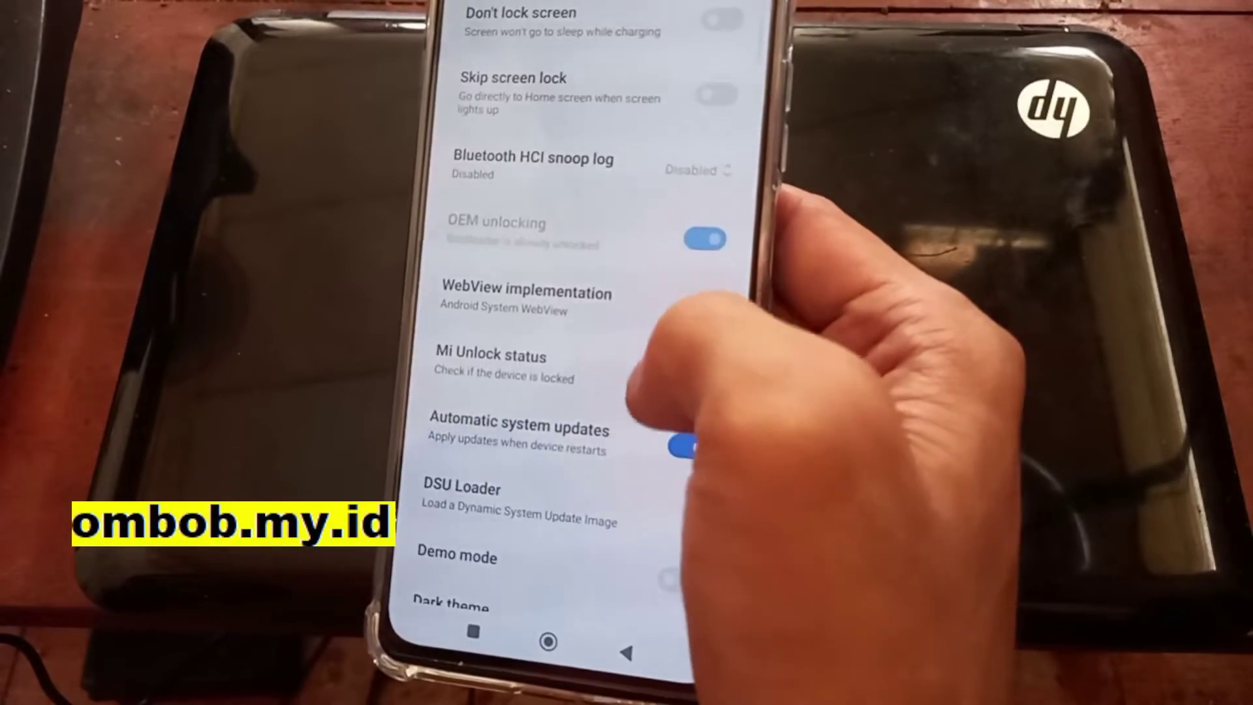
scroll(587, 326, down, 1)
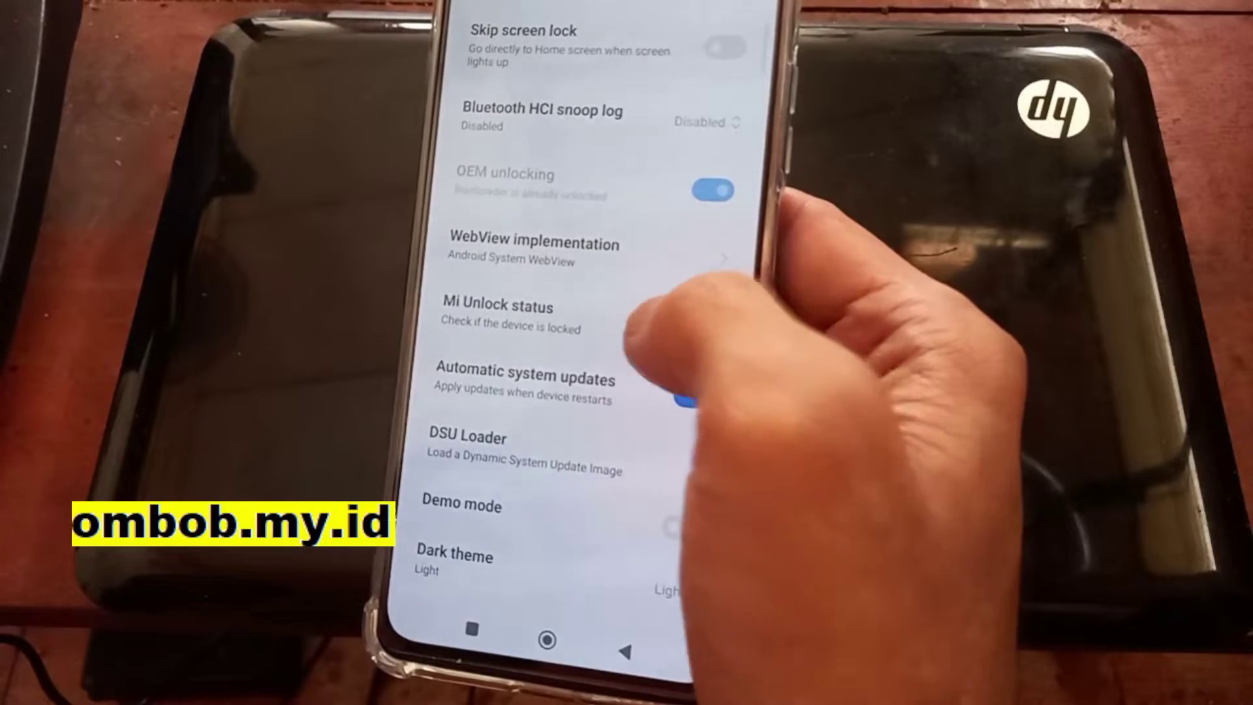
click(630, 320)
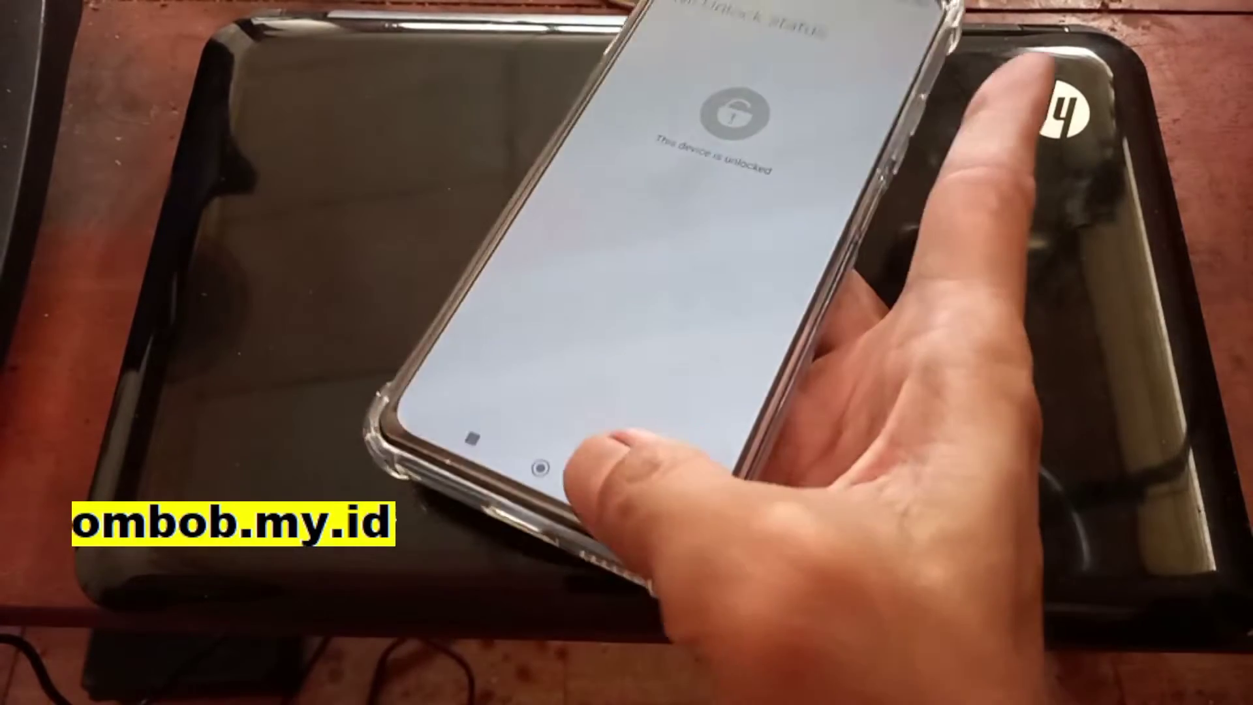
click(625, 650)
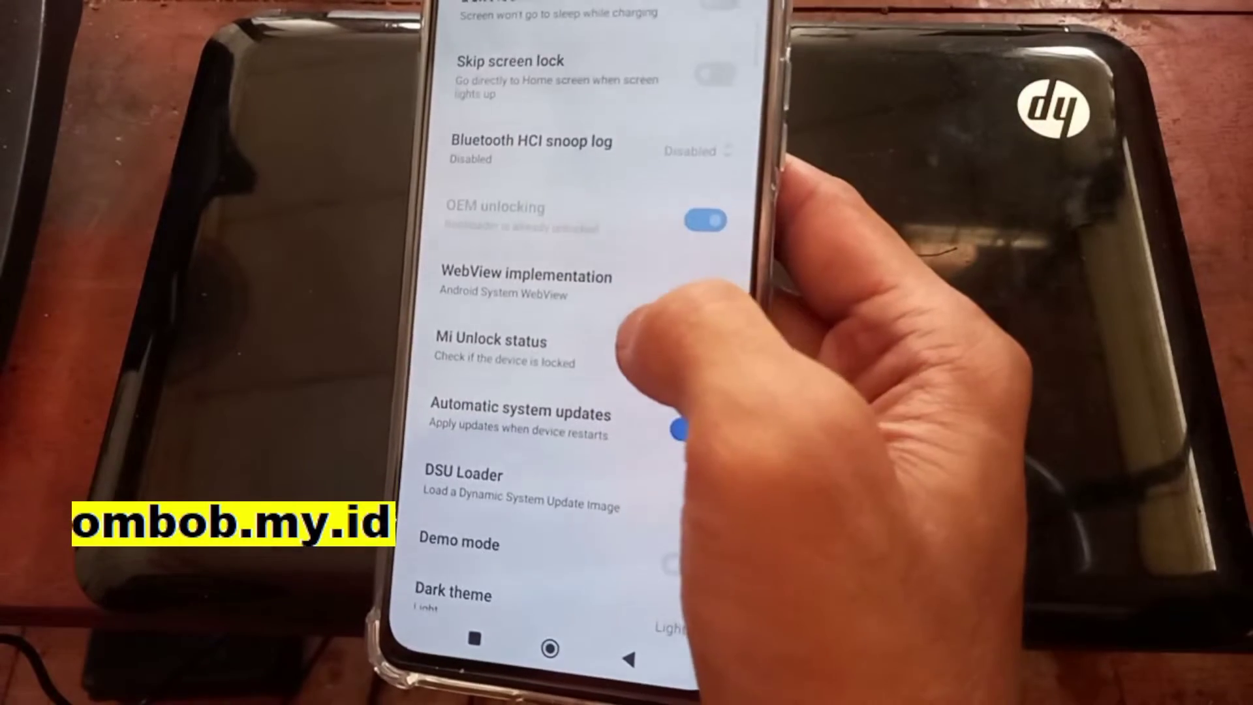
scroll(587, 326, up, 1)
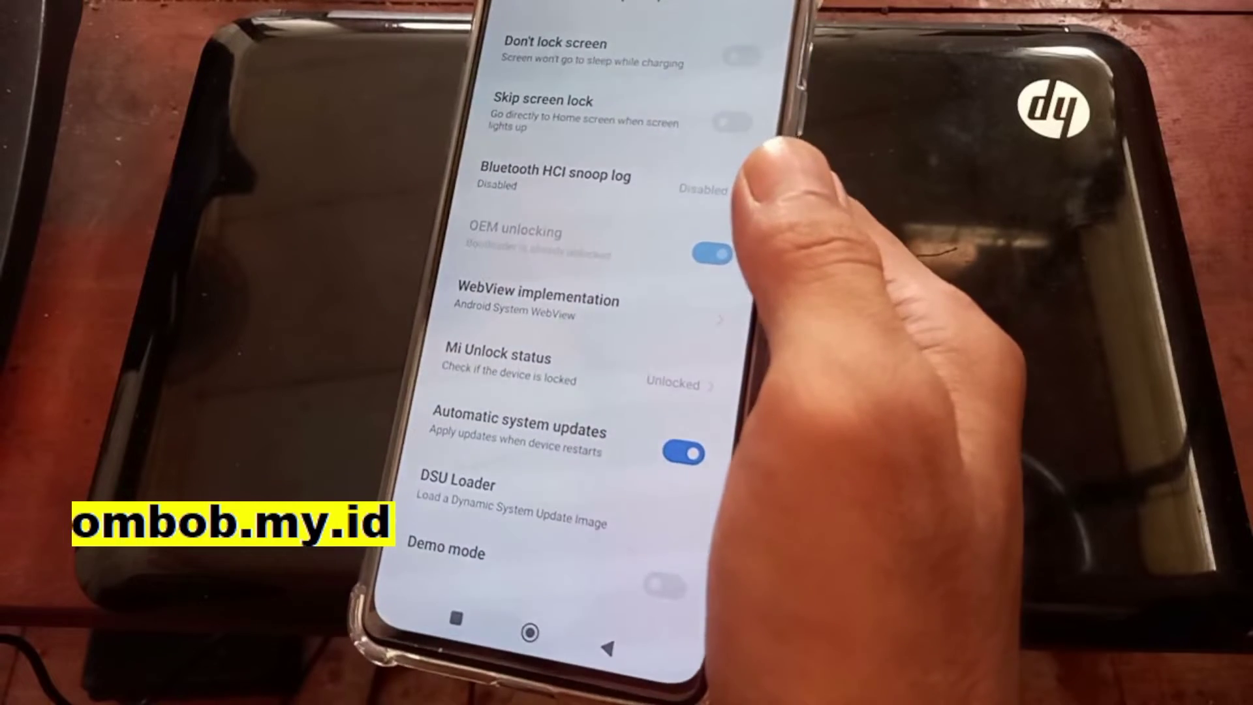
scroll(574, 327, up, 3)
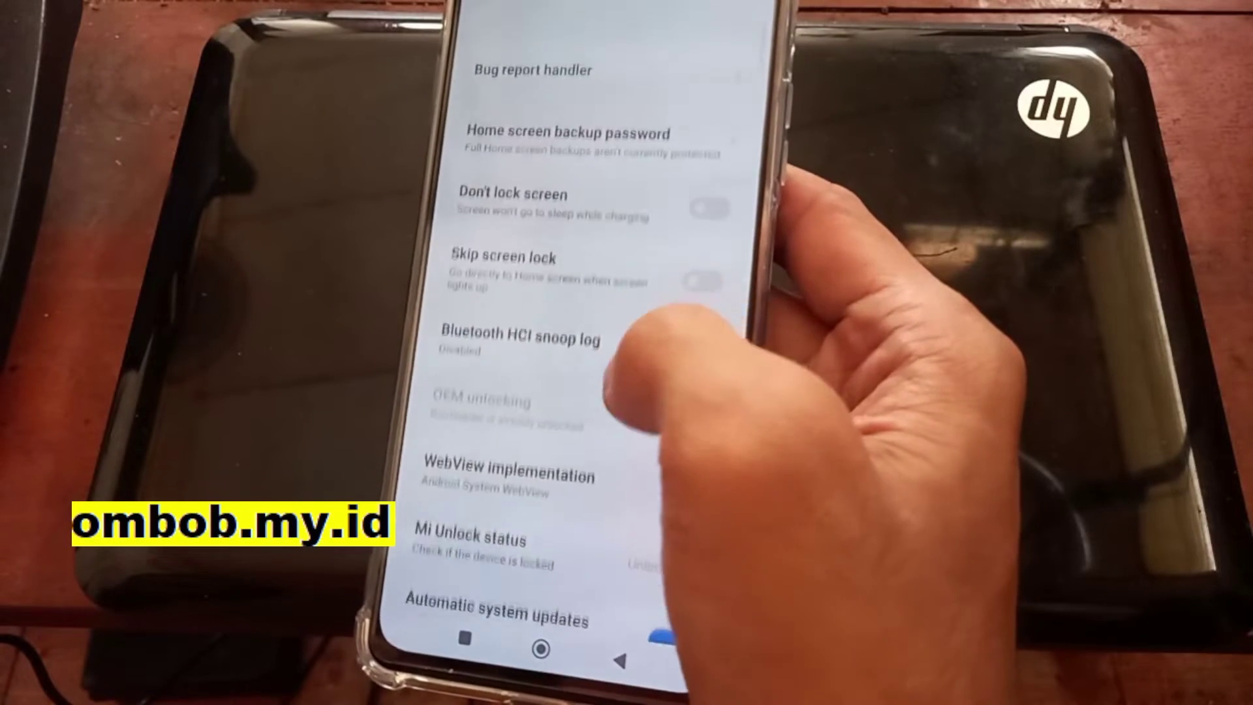
scroll(587, 359, up, 2)
scroll(587, 359, down, 2)
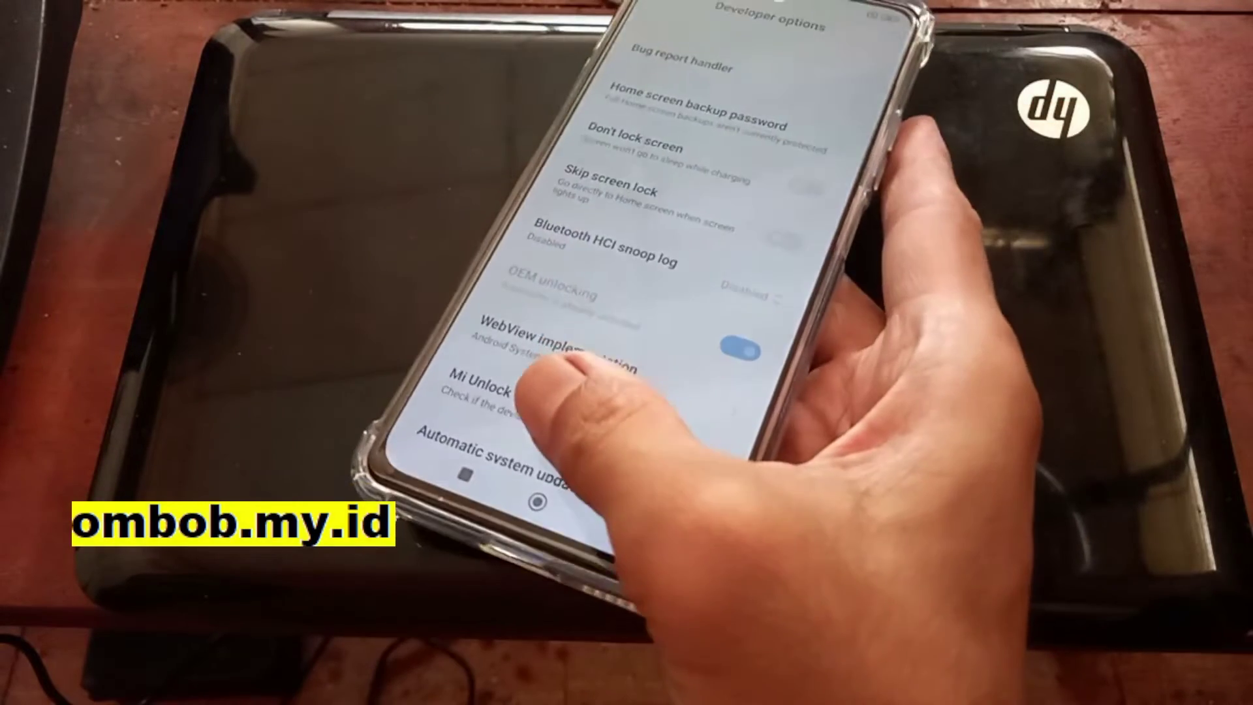
scroll(620, 294, up, 1)
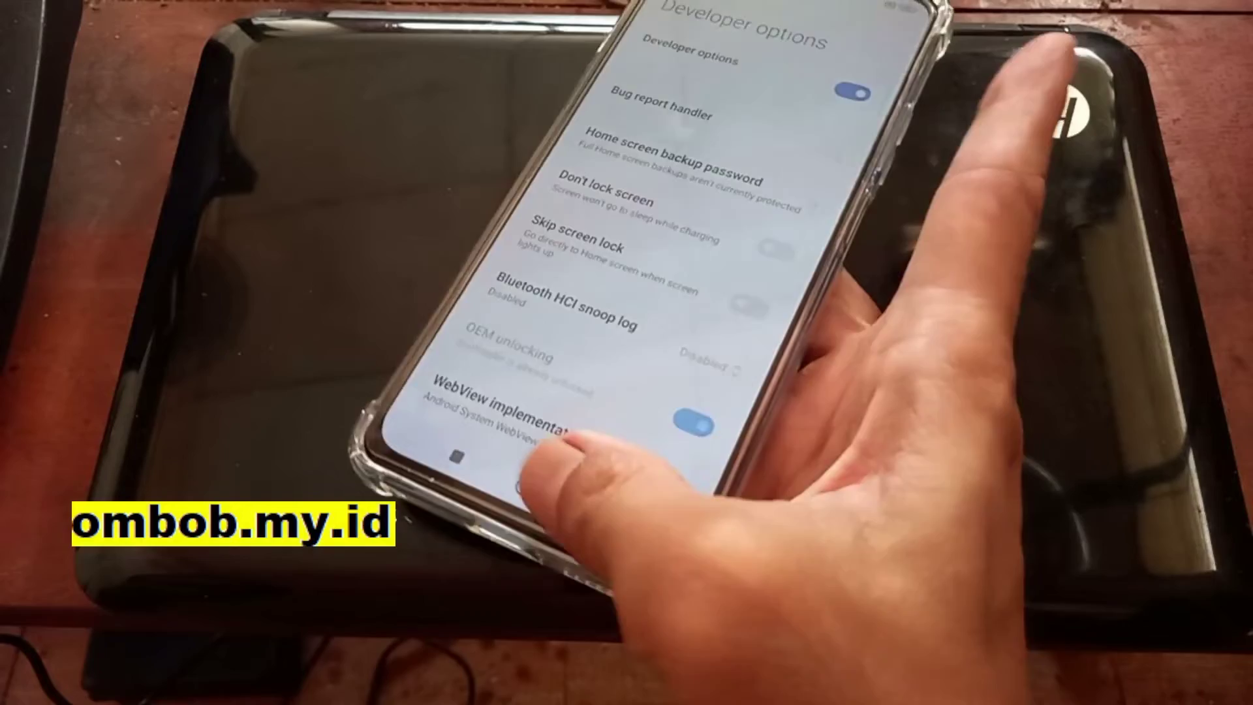
Return to the main settings list and open the About phone details
click(575, 502)
scroll(620, 294, up, 10)
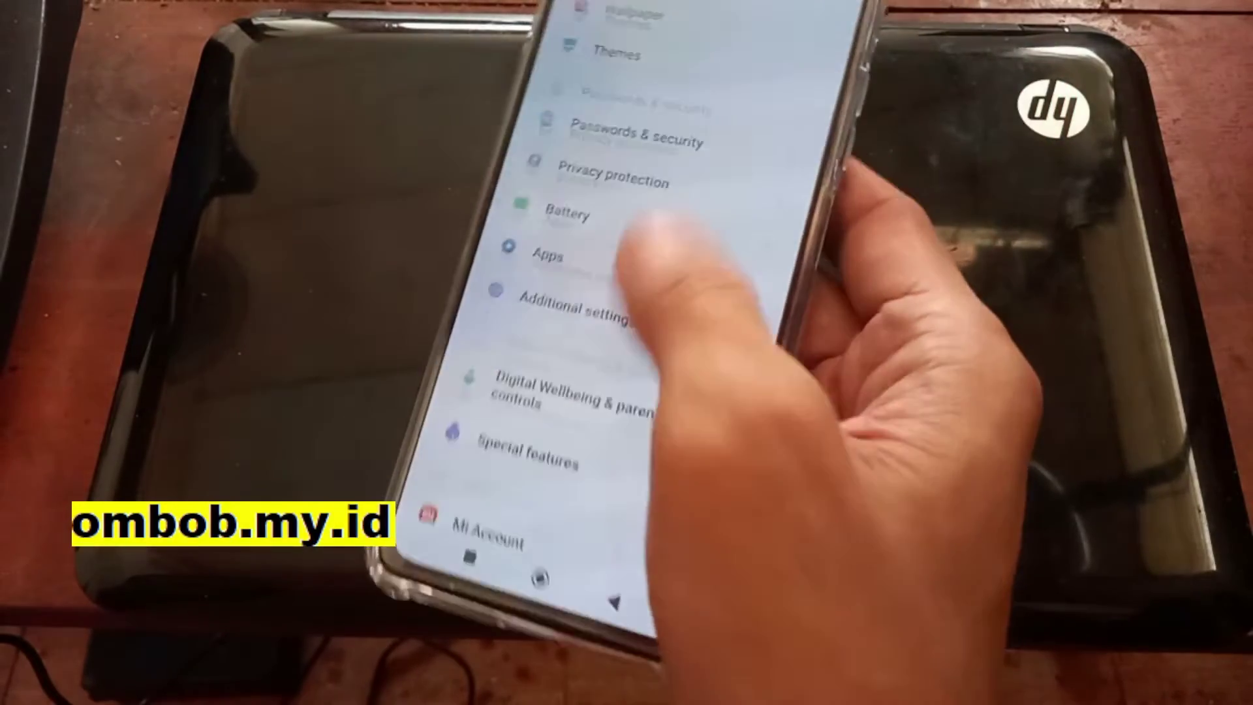
scroll(620, 294, up, 5)
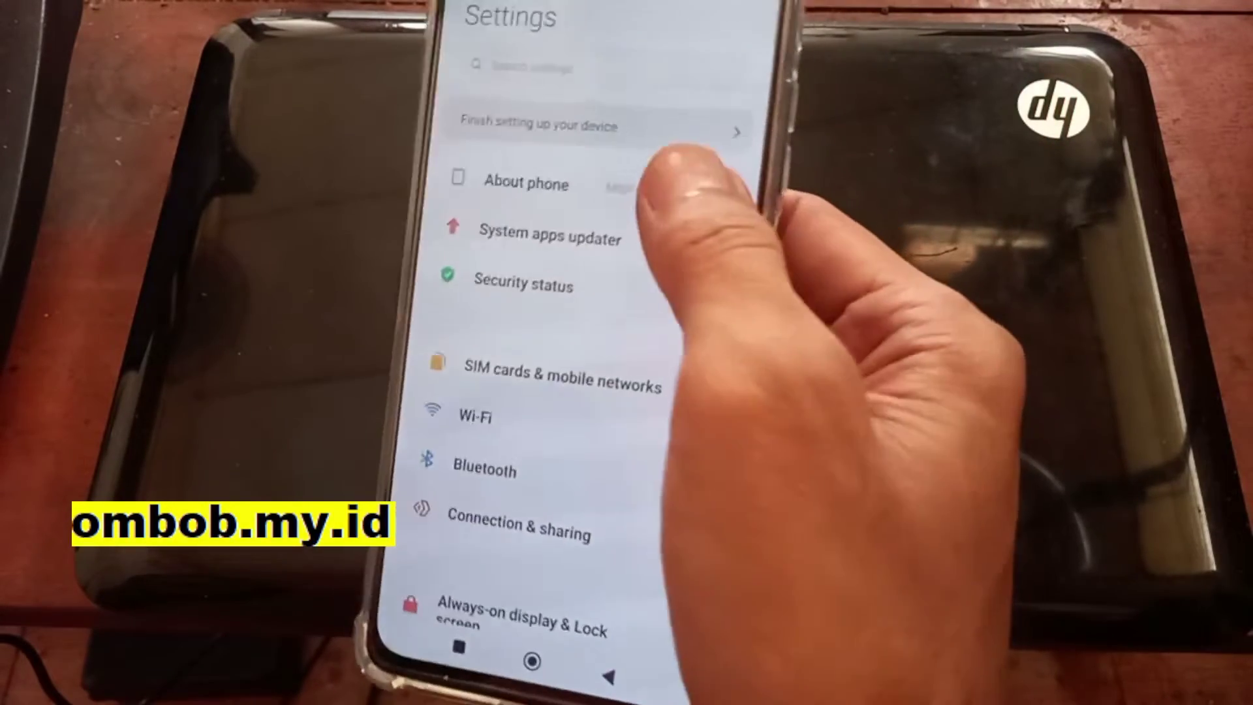
click(647, 202)
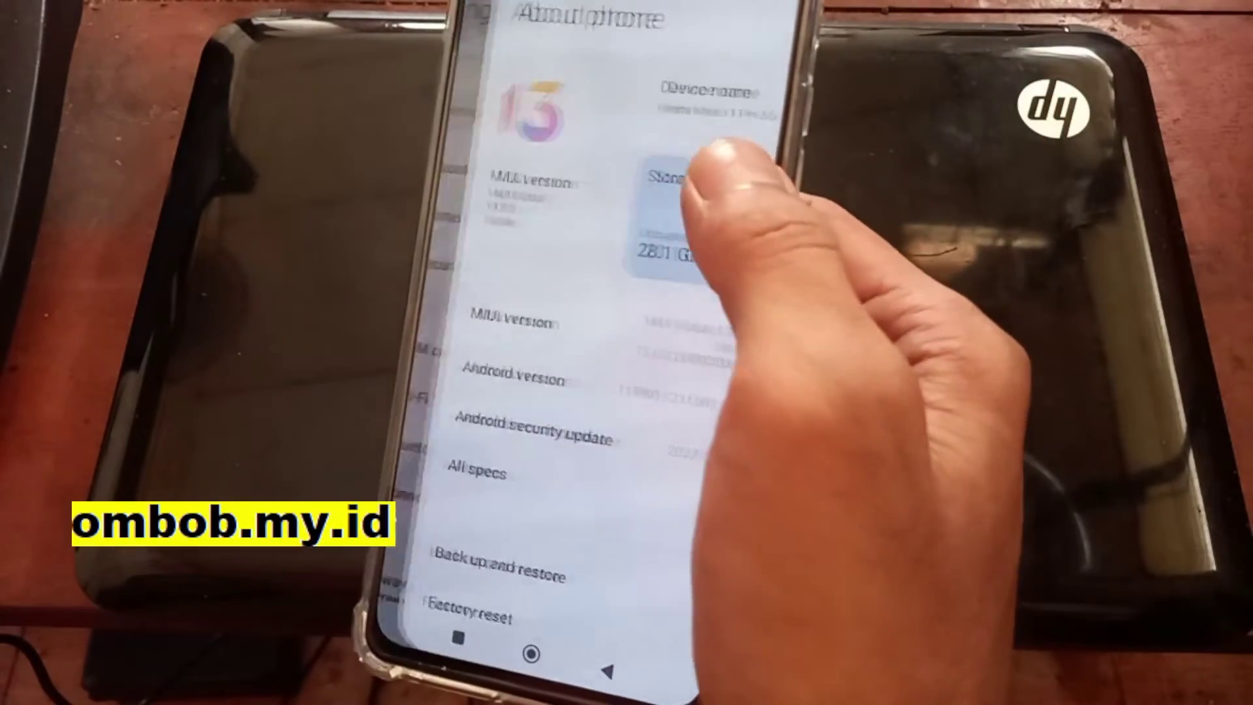
scroll(652, 294, down, 1)
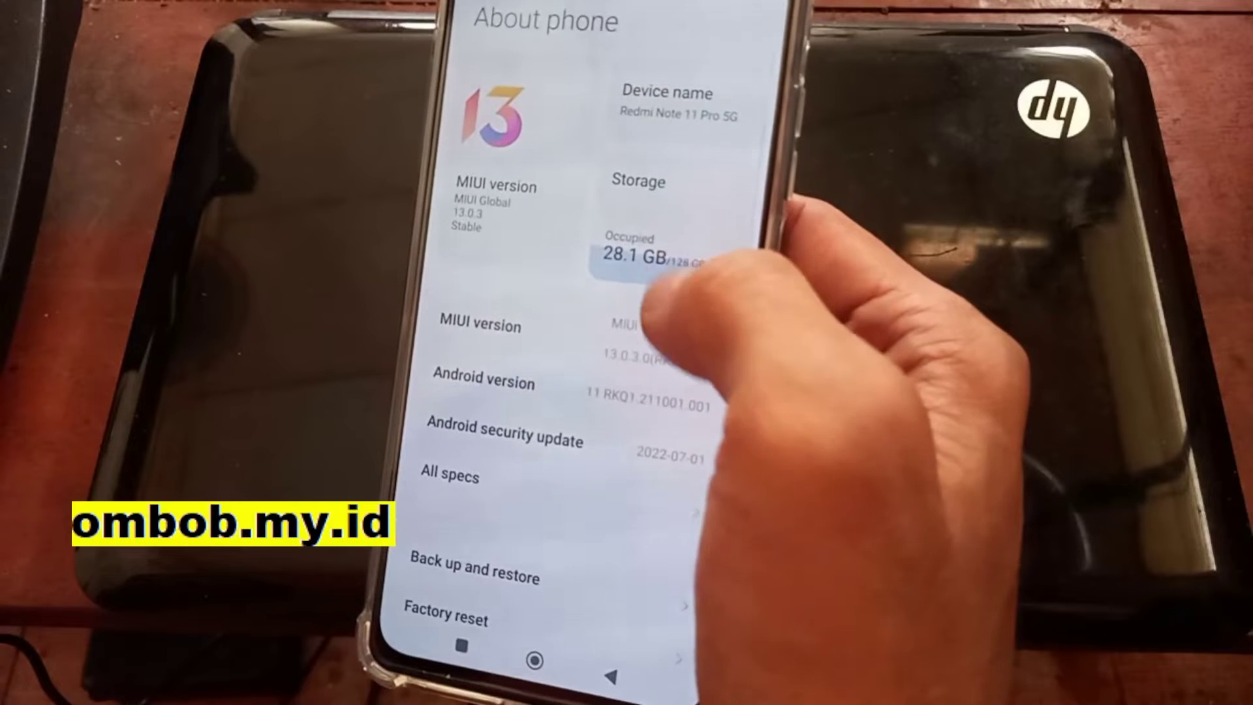
scroll(652, 293, down, 1)
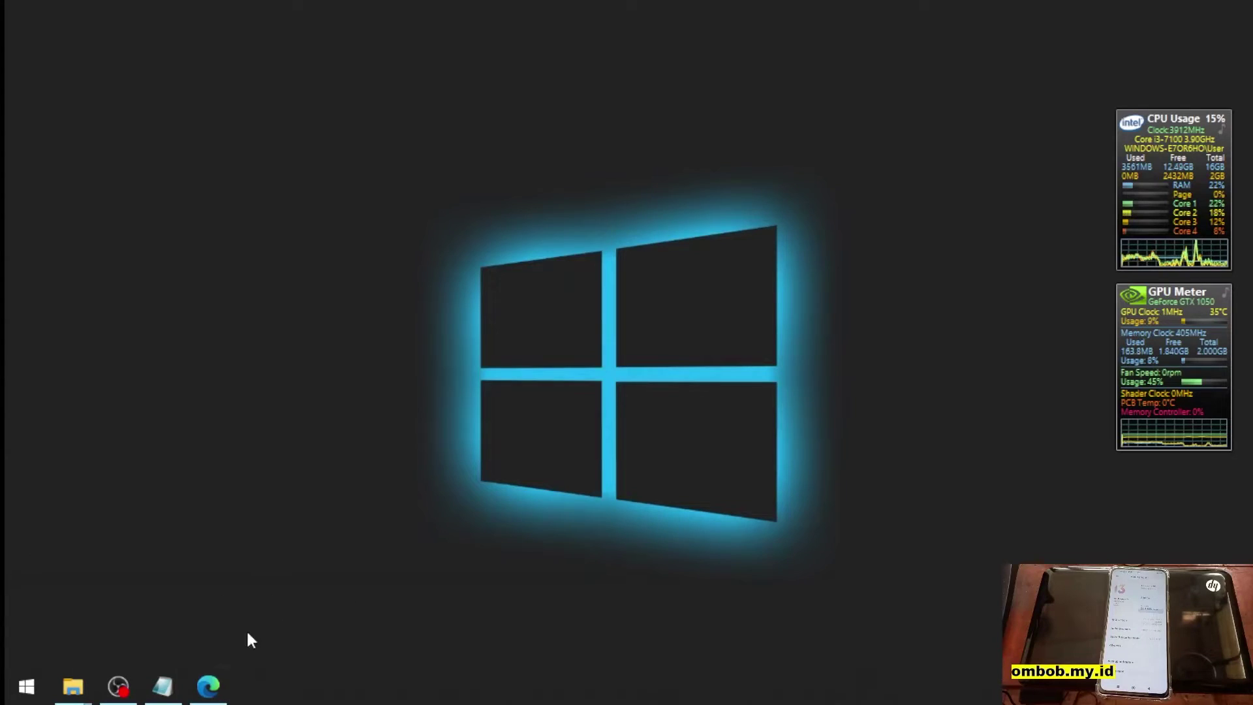
Launch Edge and run a web search for 'xiaomi firmware'
click(208, 686)
click(547, 43)
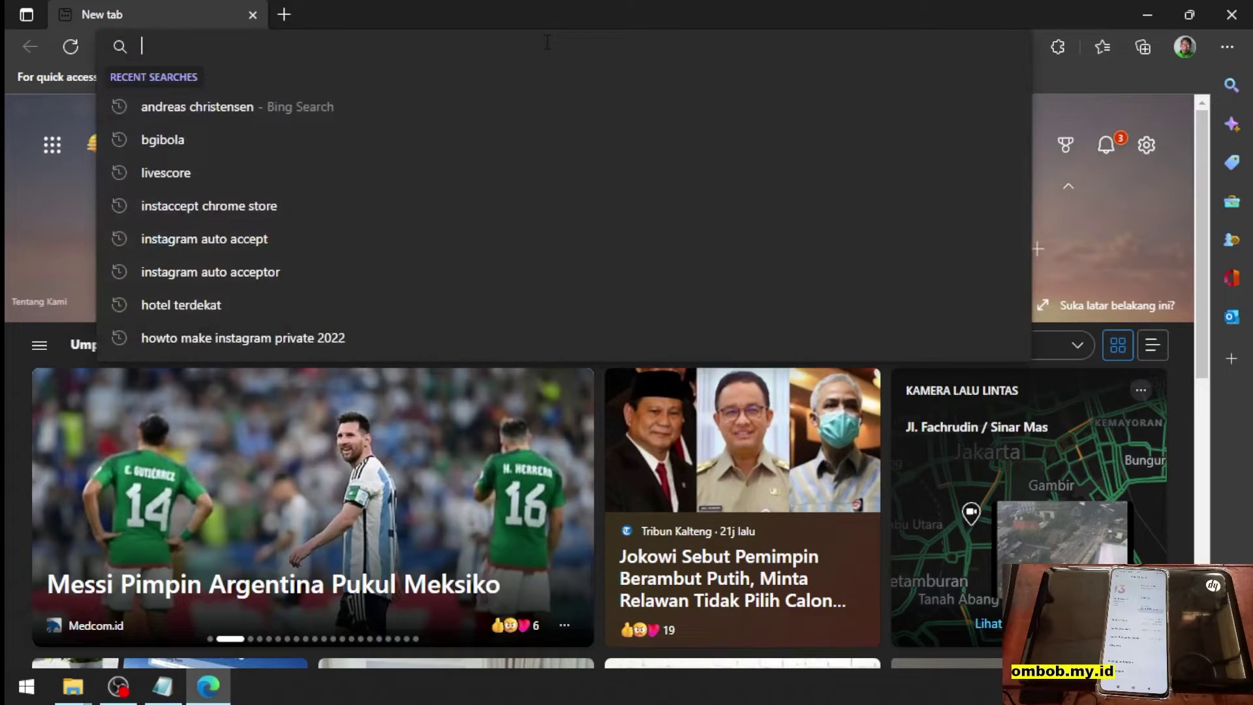
text(xiao)
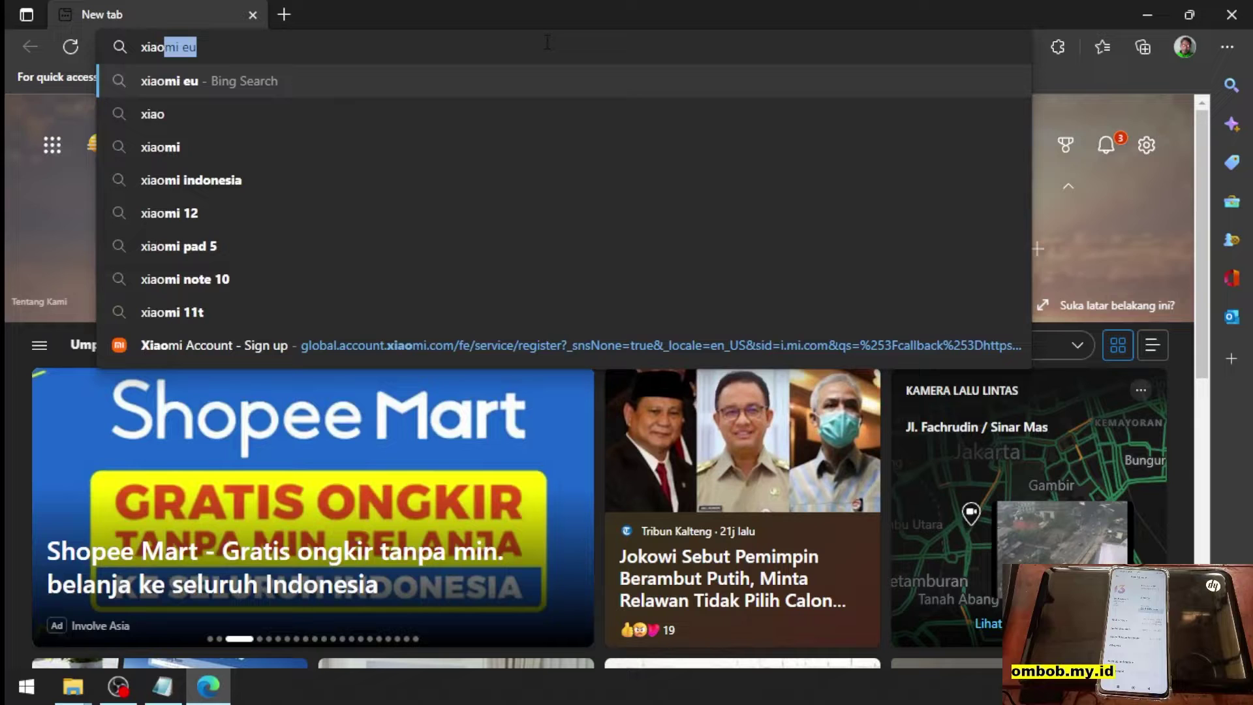
text(f)
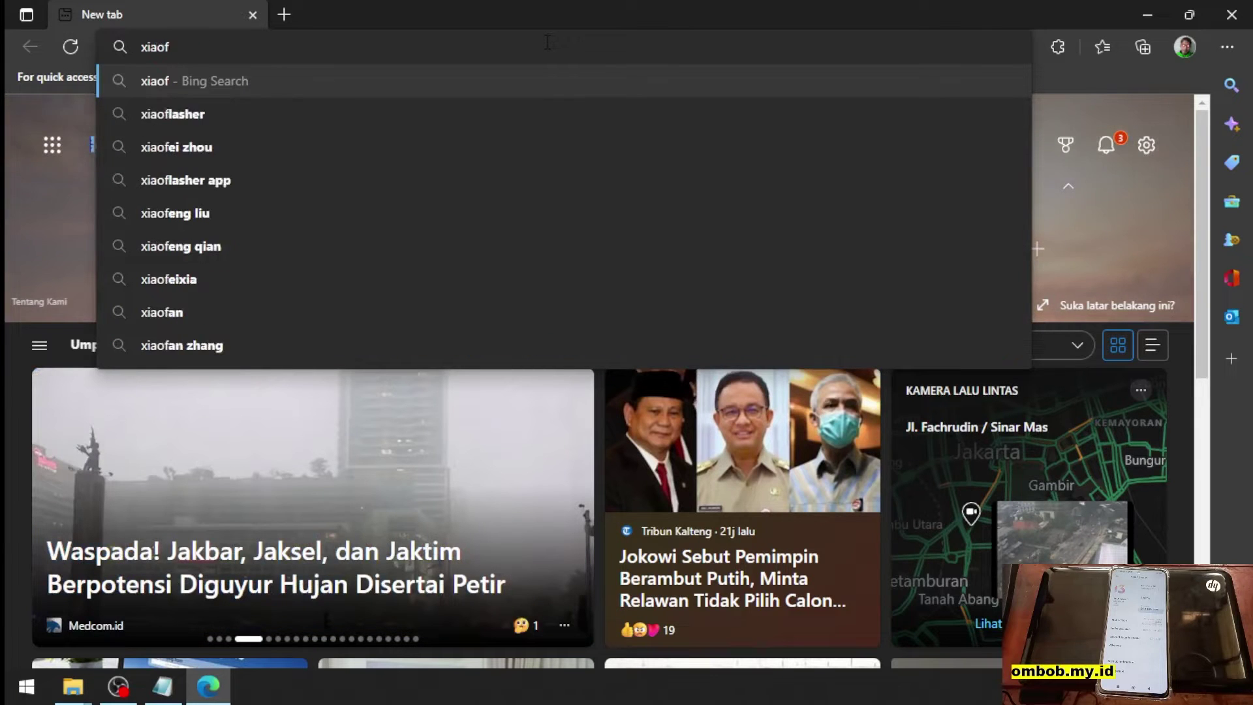
key(BackSpace)
text(mifi)
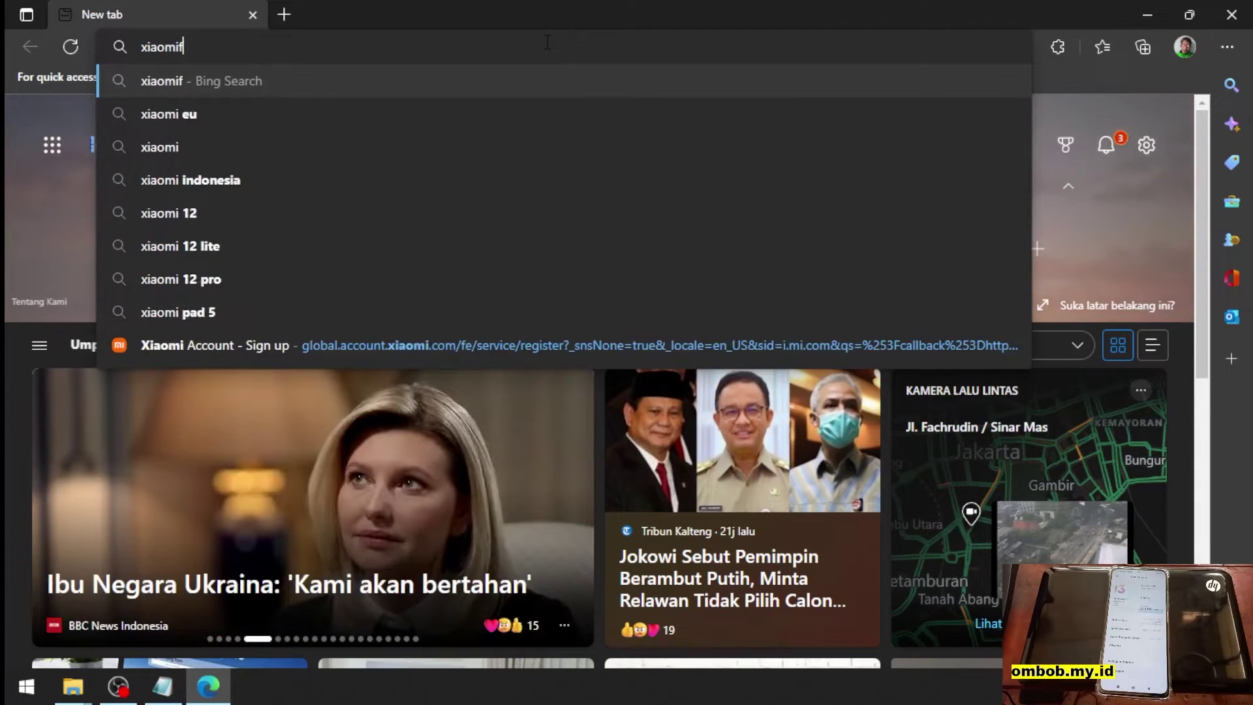
key(Down)
key(Down)
key(Return)
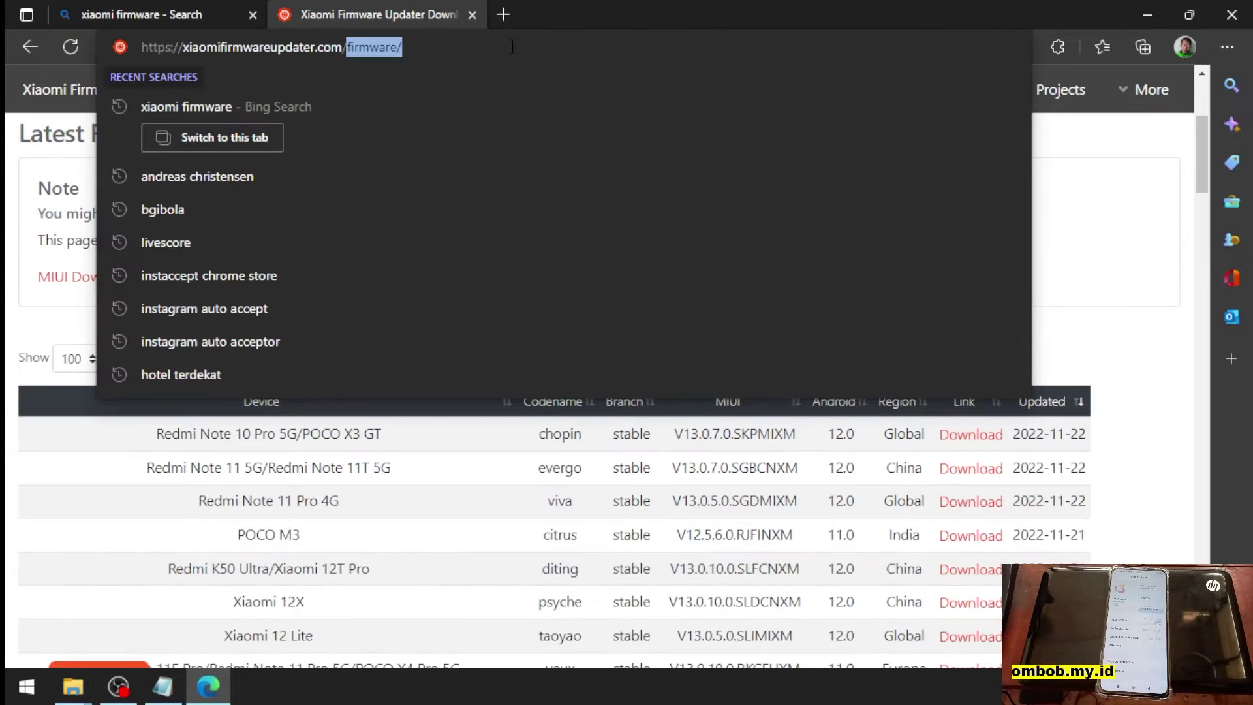
Load the Xiaomi Firmware Updater homepage and jump to its firmware download section
key(BackSpace)
key(Return)
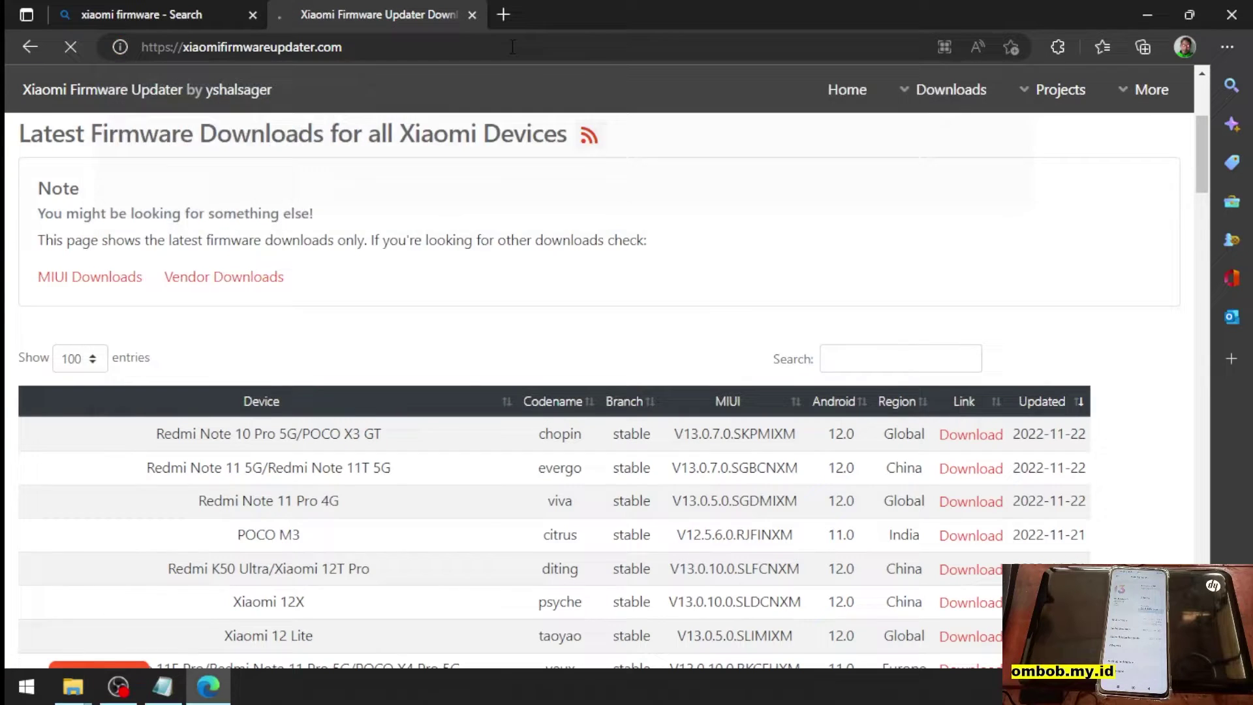
right_click(512, 47)
click(471, 543)
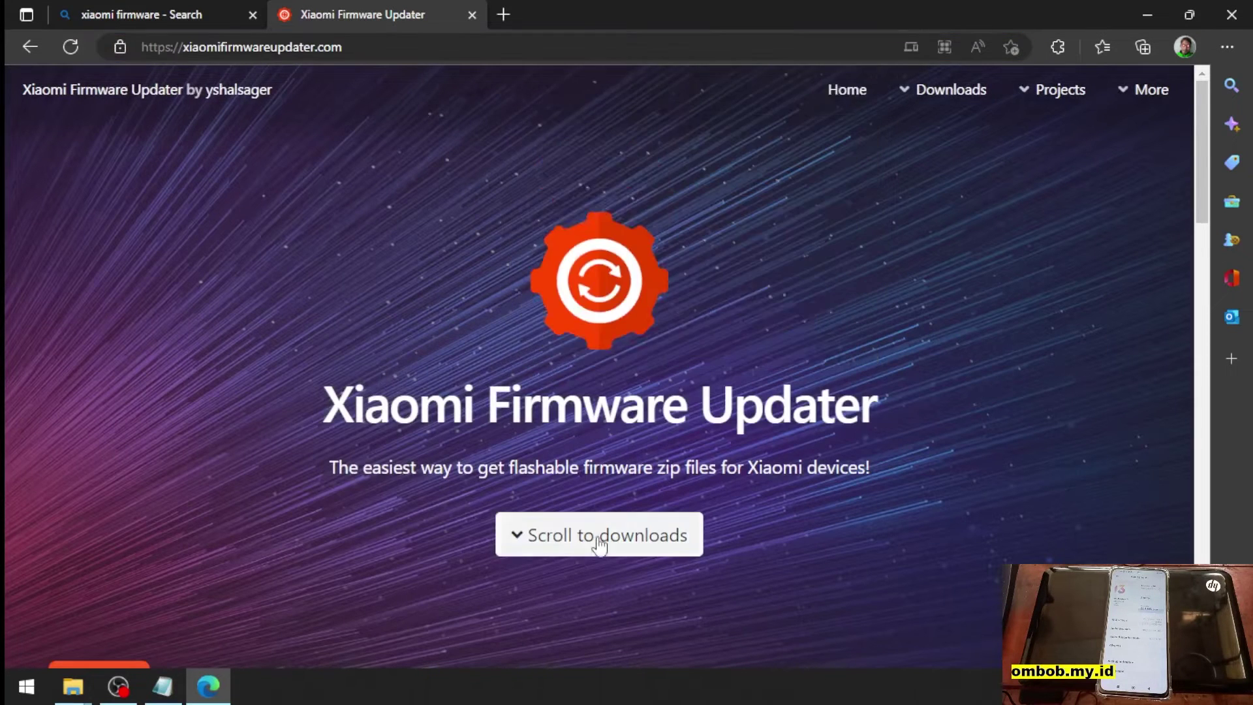
click(522, 536)
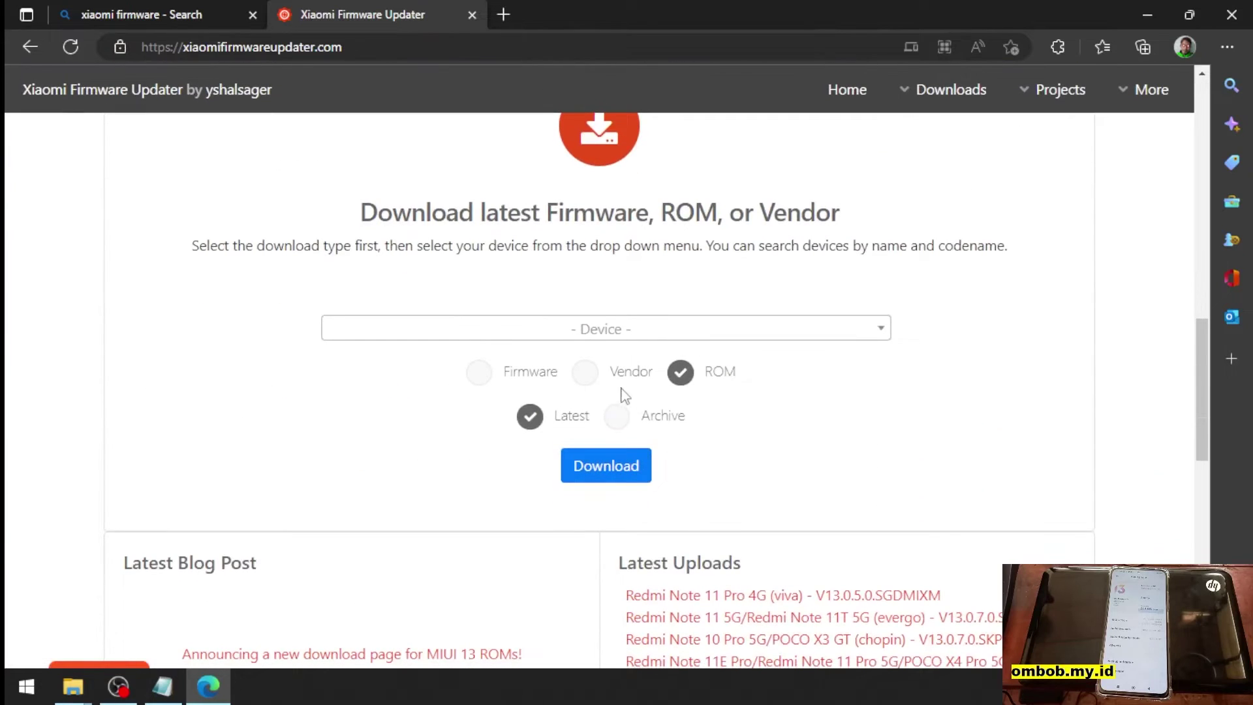
Choose ROM, Archive and the veux Redmi Note 11 Pro 5G device, then open its archive
click(682, 373)
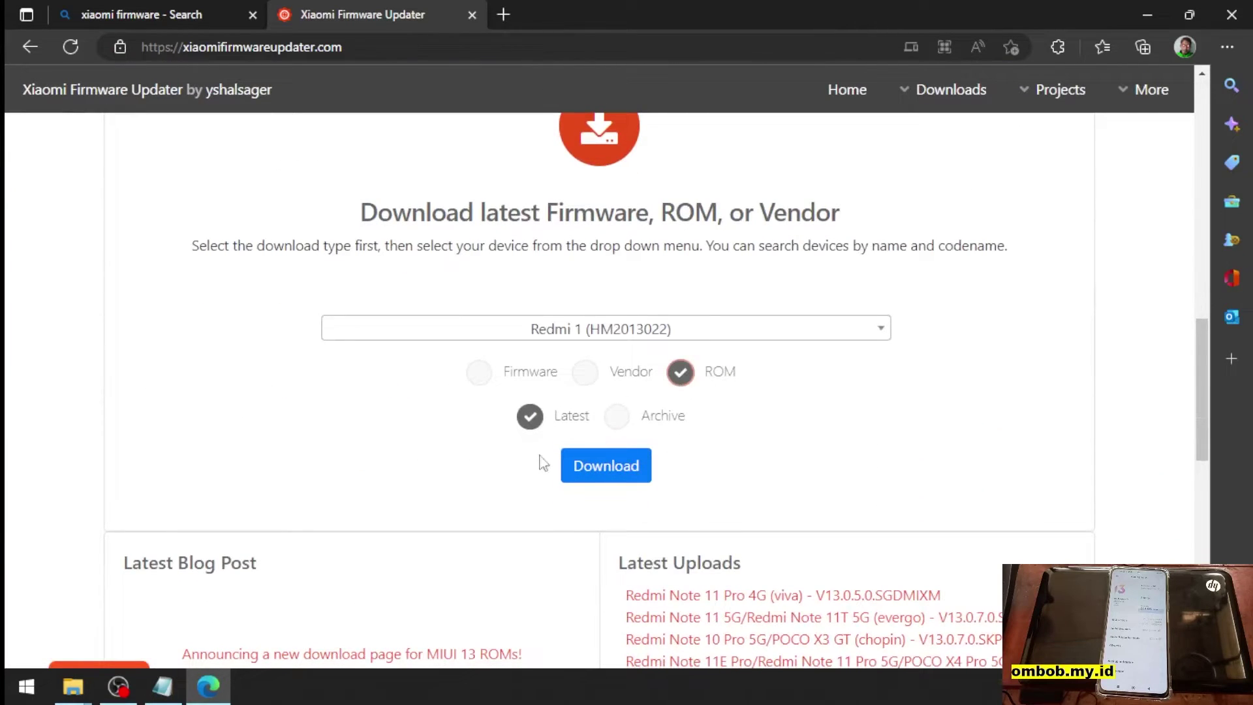
click(619, 417)
click(678, 331)
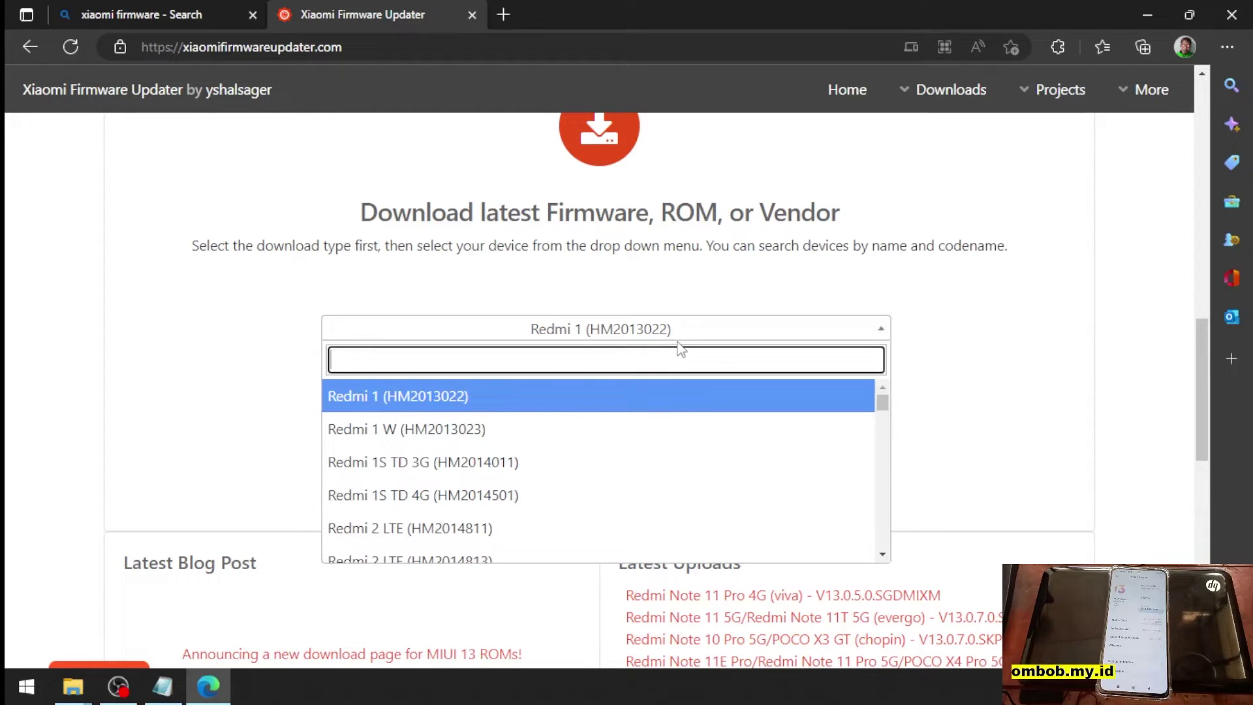
text(veux)
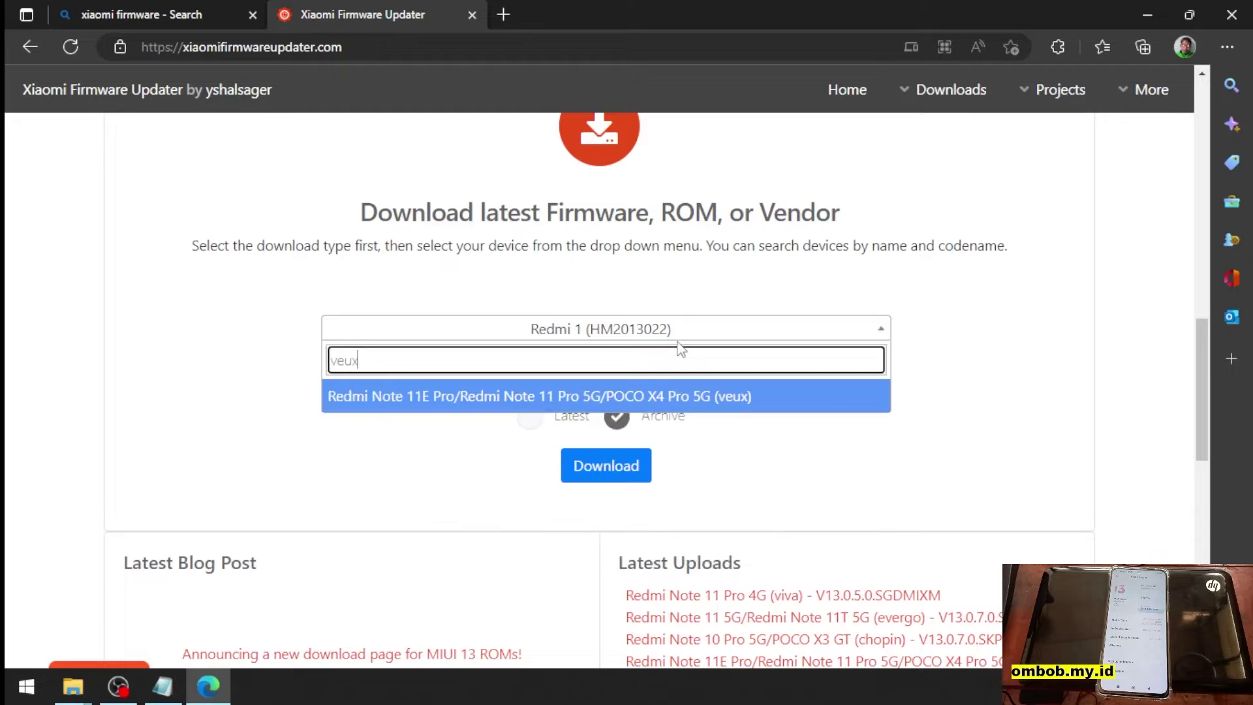
click(565, 398)
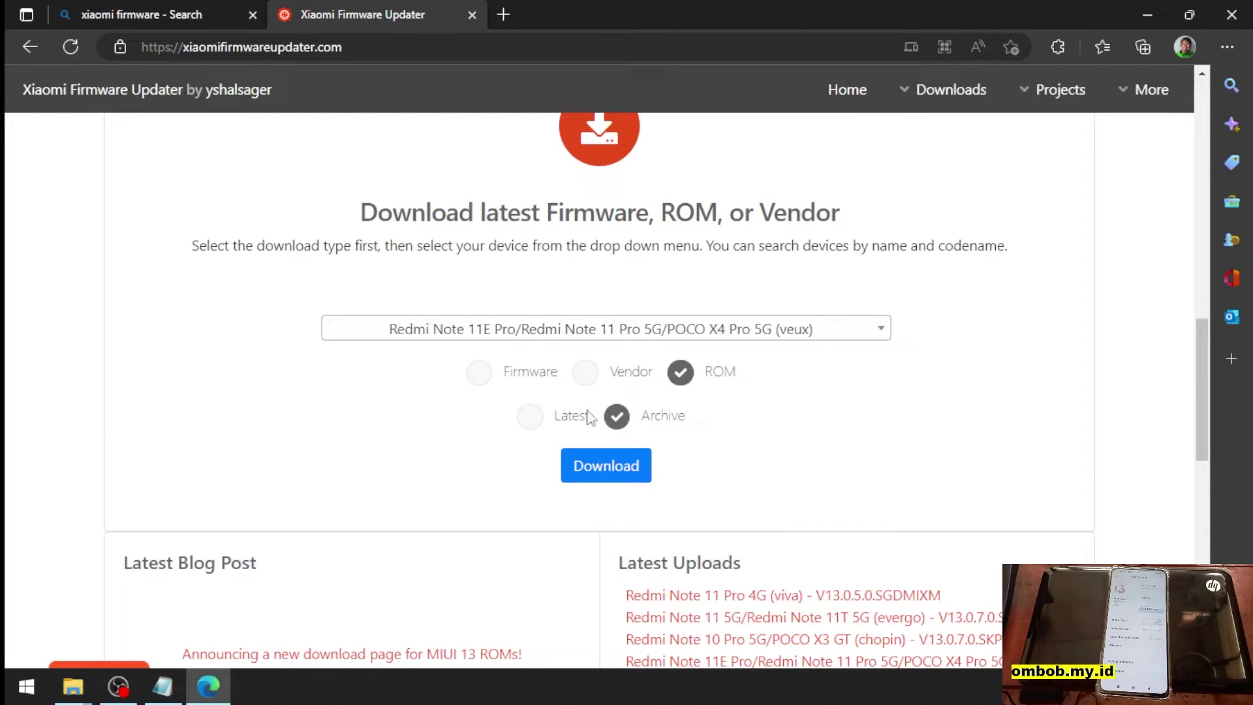
click(626, 467)
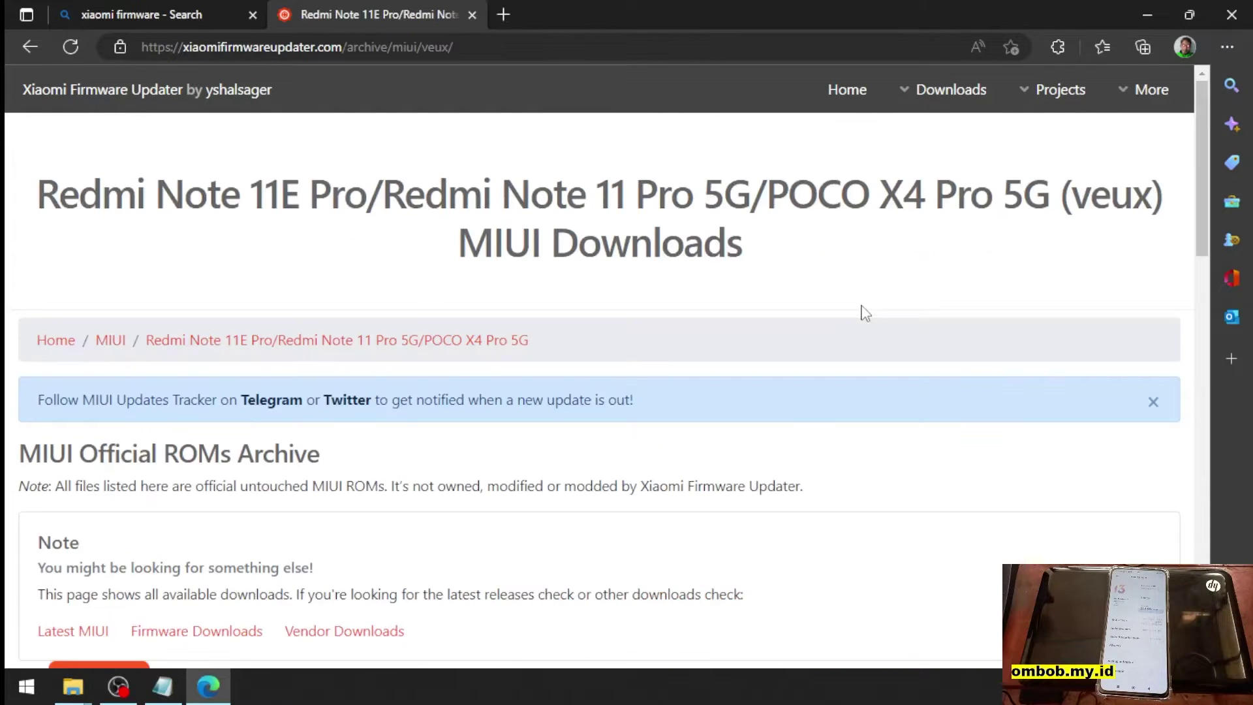
Filter the veux ROM downloads table with the search term 'indo'
scroll(811, 386, down, 8)
scroll(811, 386, up, 3)
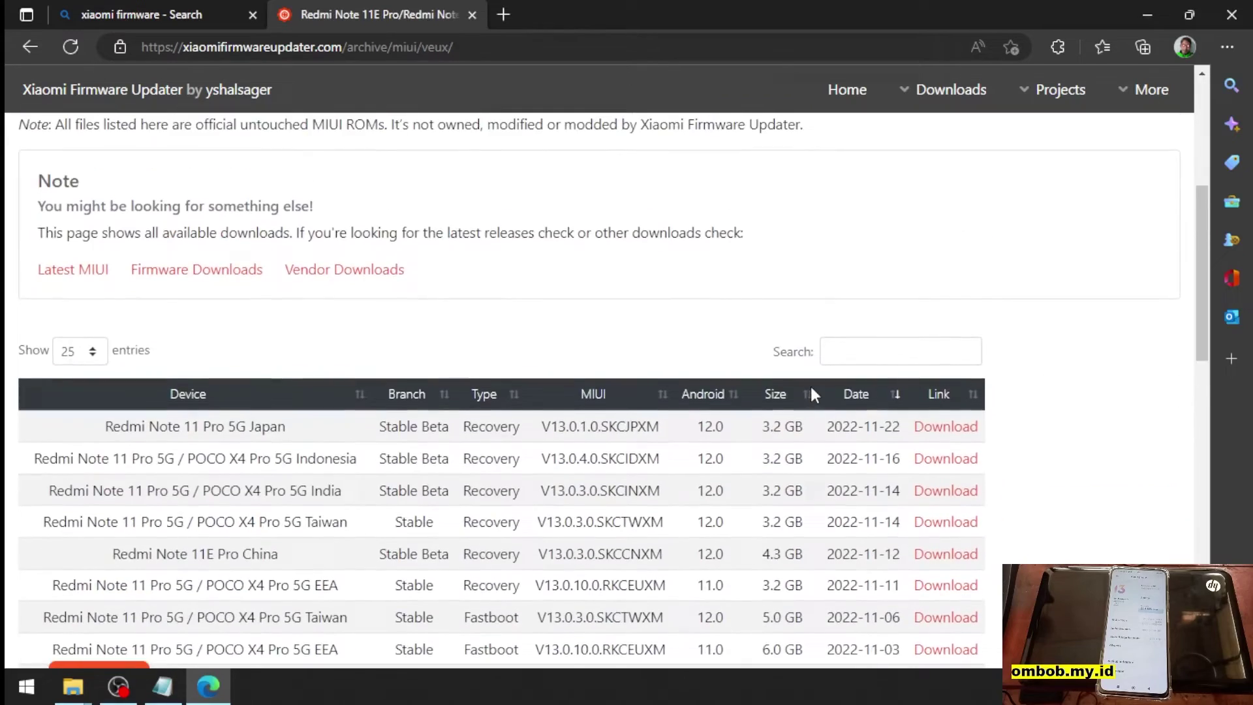
scroll(811, 386, down, 3)
scroll(812, 392, up, 1)
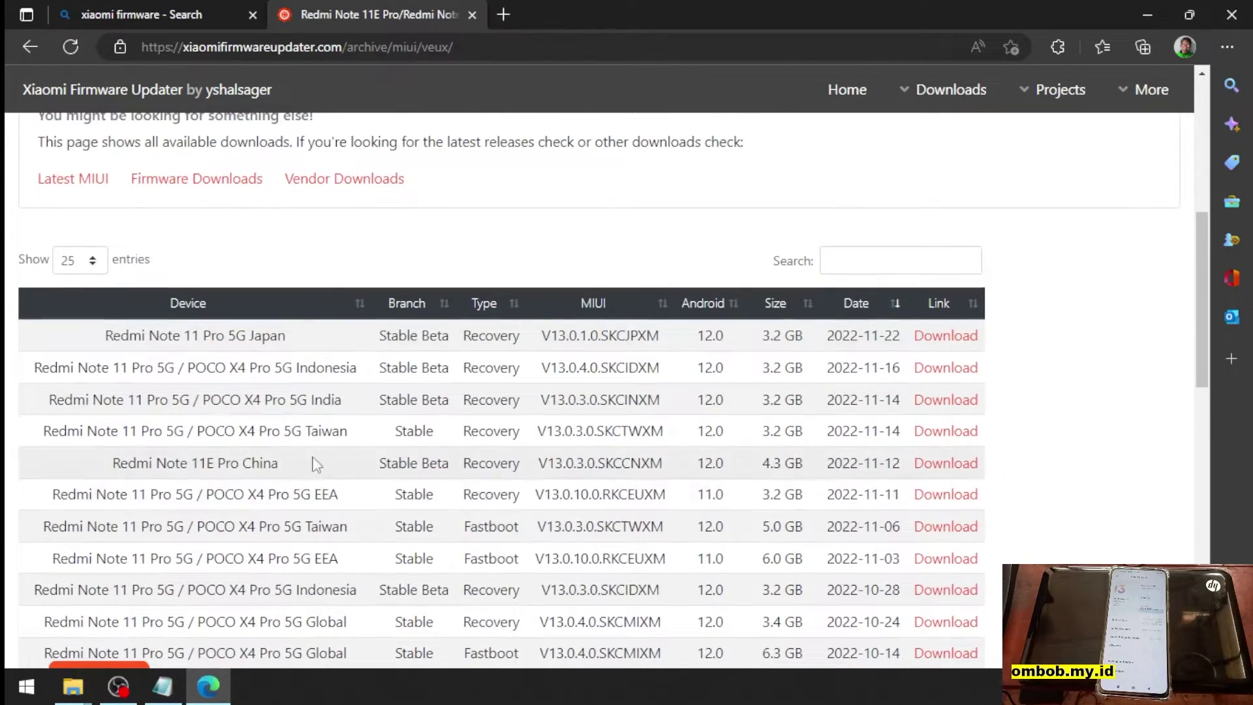
scroll(358, 430, down, 2)
scroll(355, 428, up, 2)
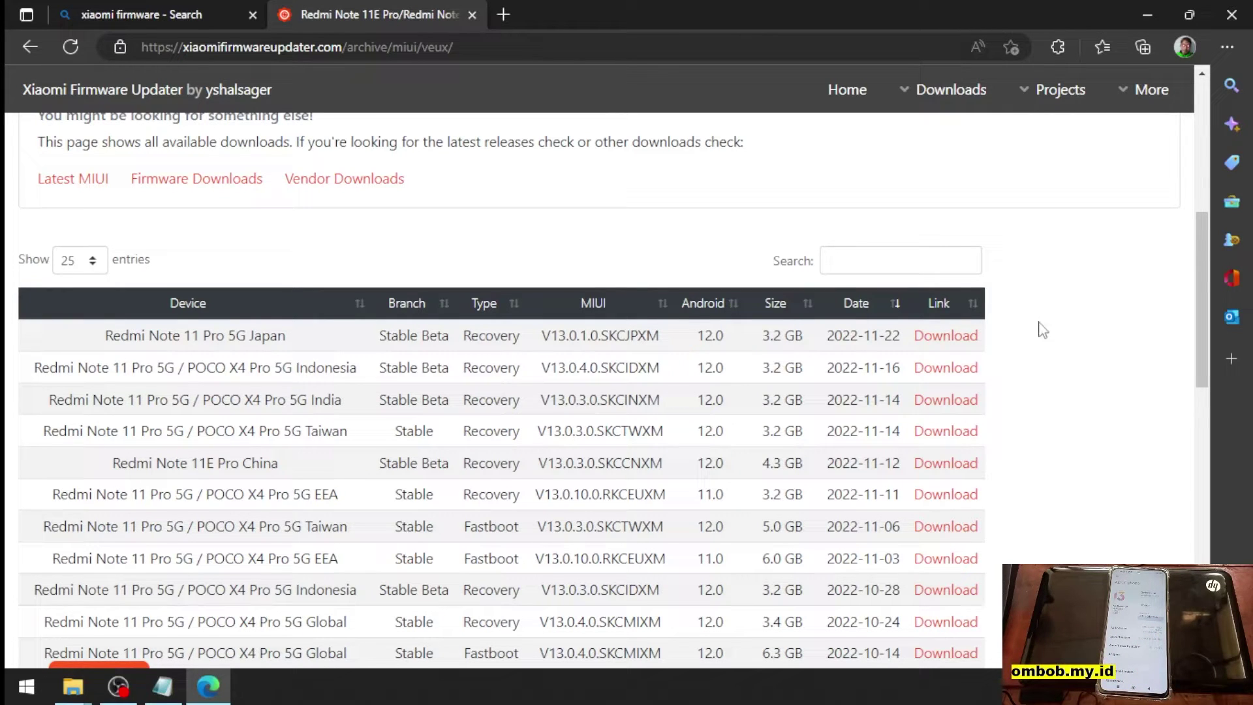
click(950, 264)
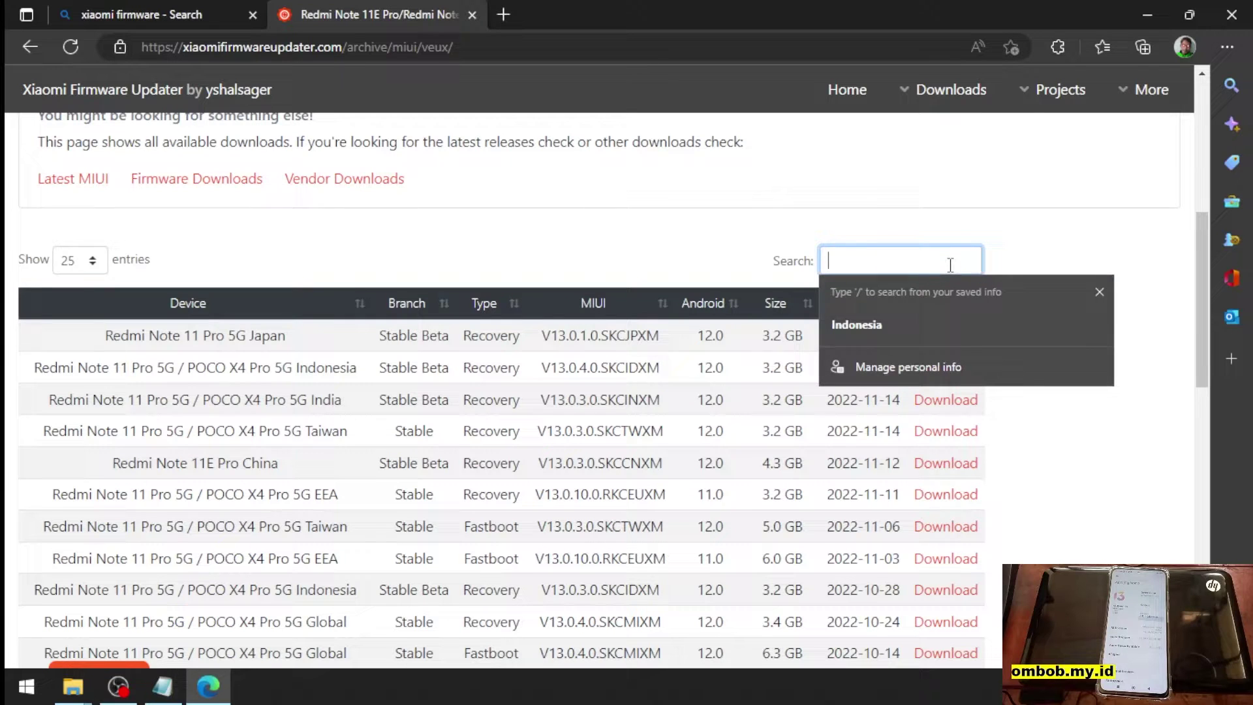
text(indo)
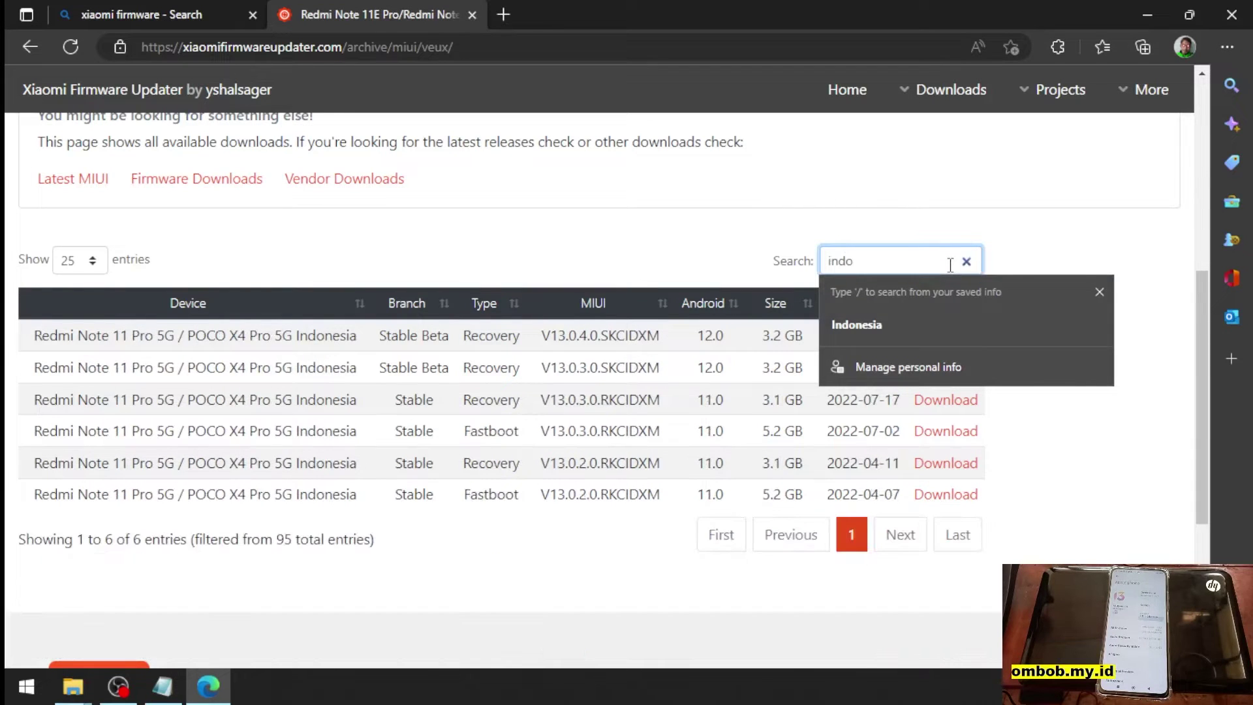
click(787, 215)
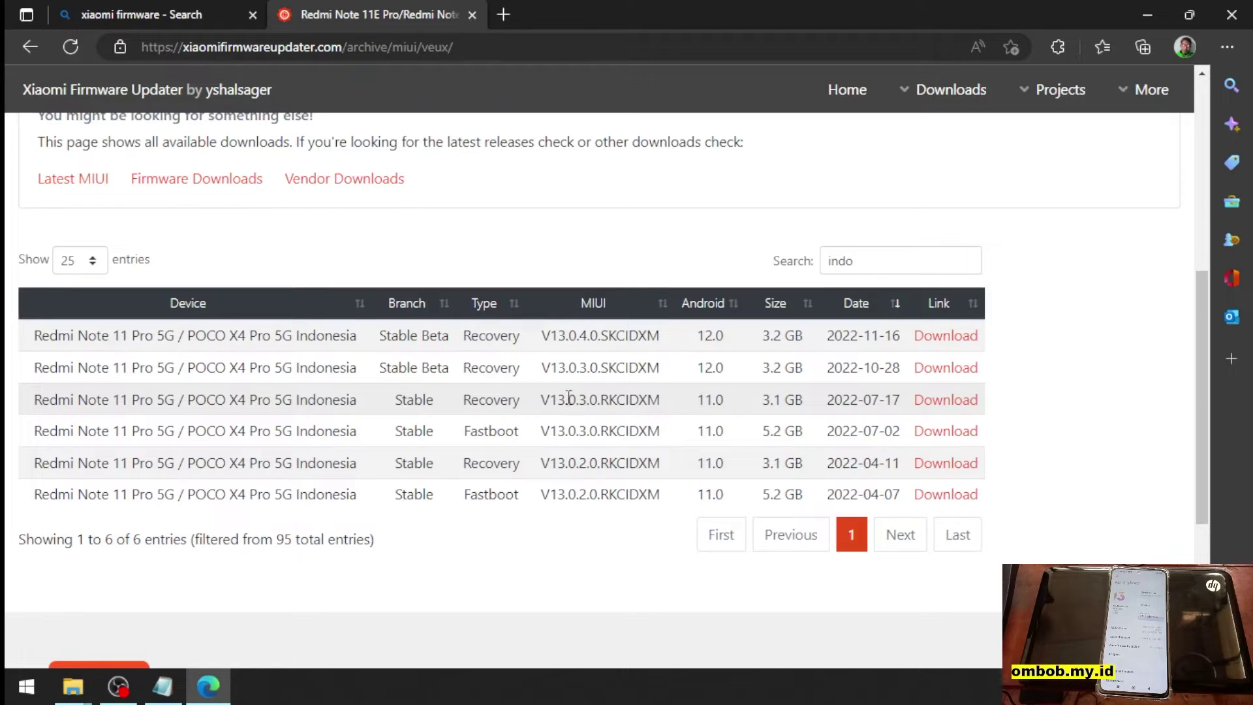
Highlight the Android 11 version and the V13.0.3.0.RKCIDXM build row
drag(697, 395, 716, 394)
click(718, 394)
click(715, 401)
drag(23, 405, 986, 410)
click(1027, 413)
Open the V13.0.3.0.RKCIDXM Indonesia update page and review the recovery .zip and fastboot .tgz packages
click(946, 400)
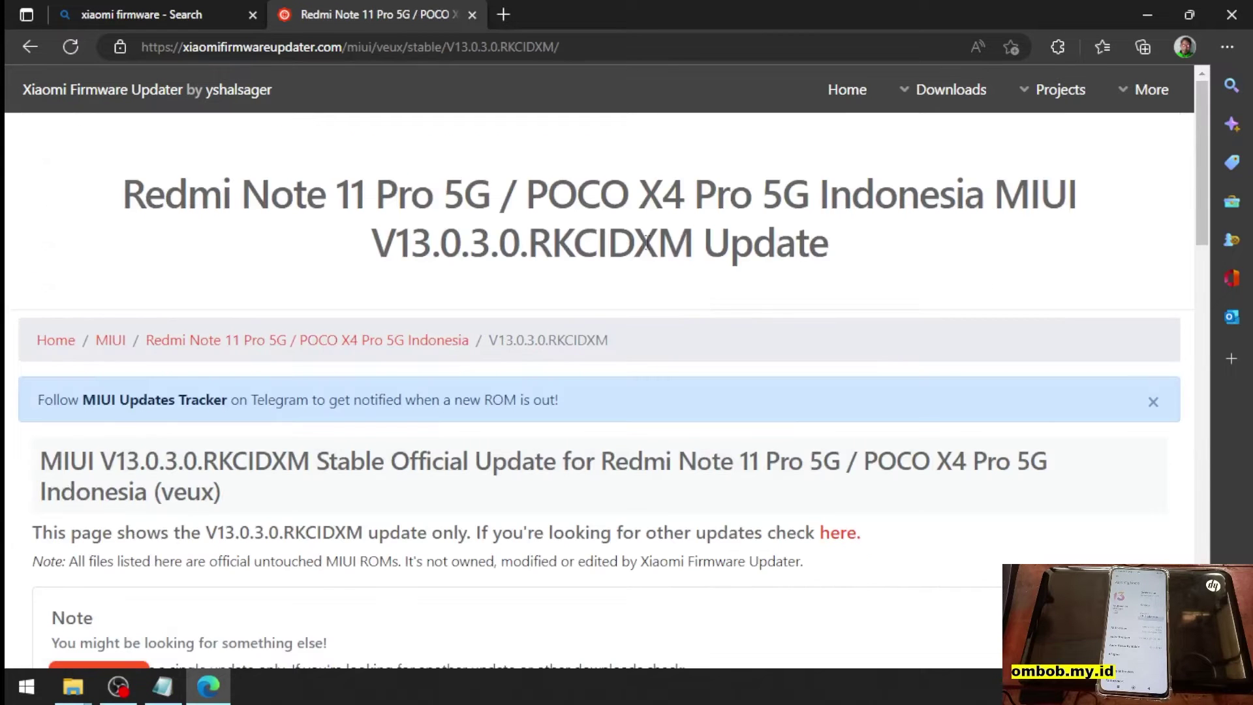
scroll(516, 378, down, 12)
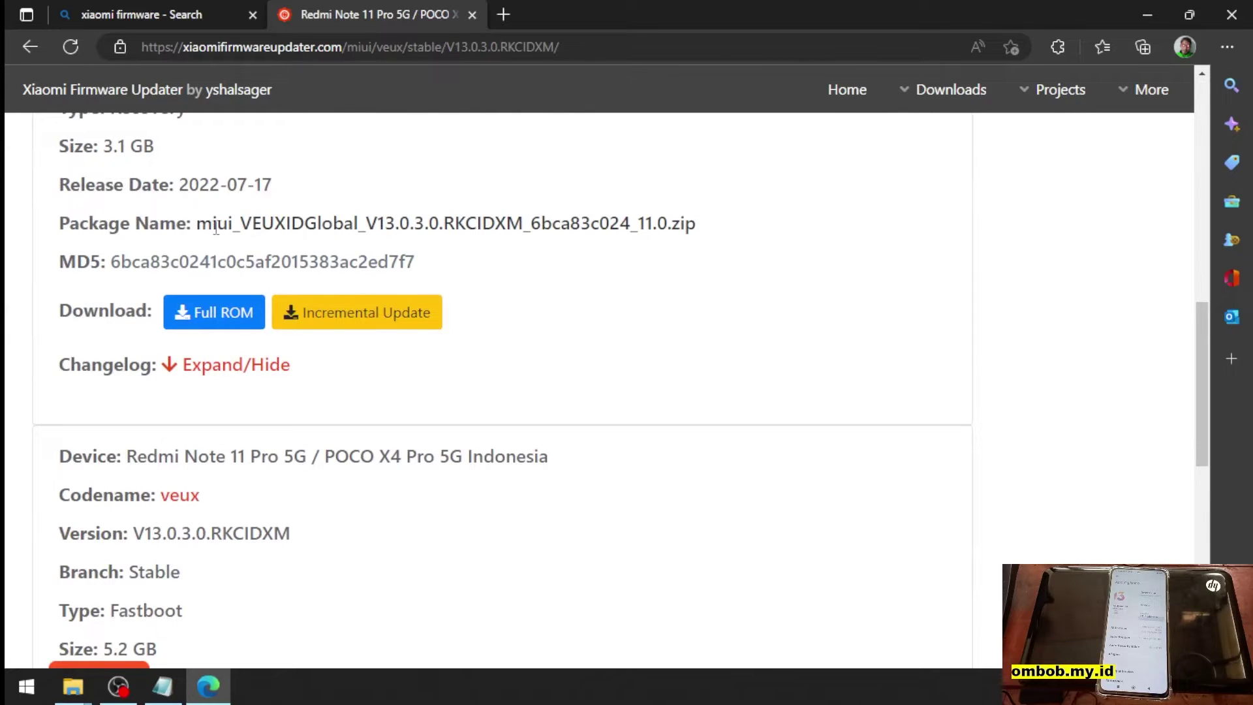
drag(669, 226, 711, 234)
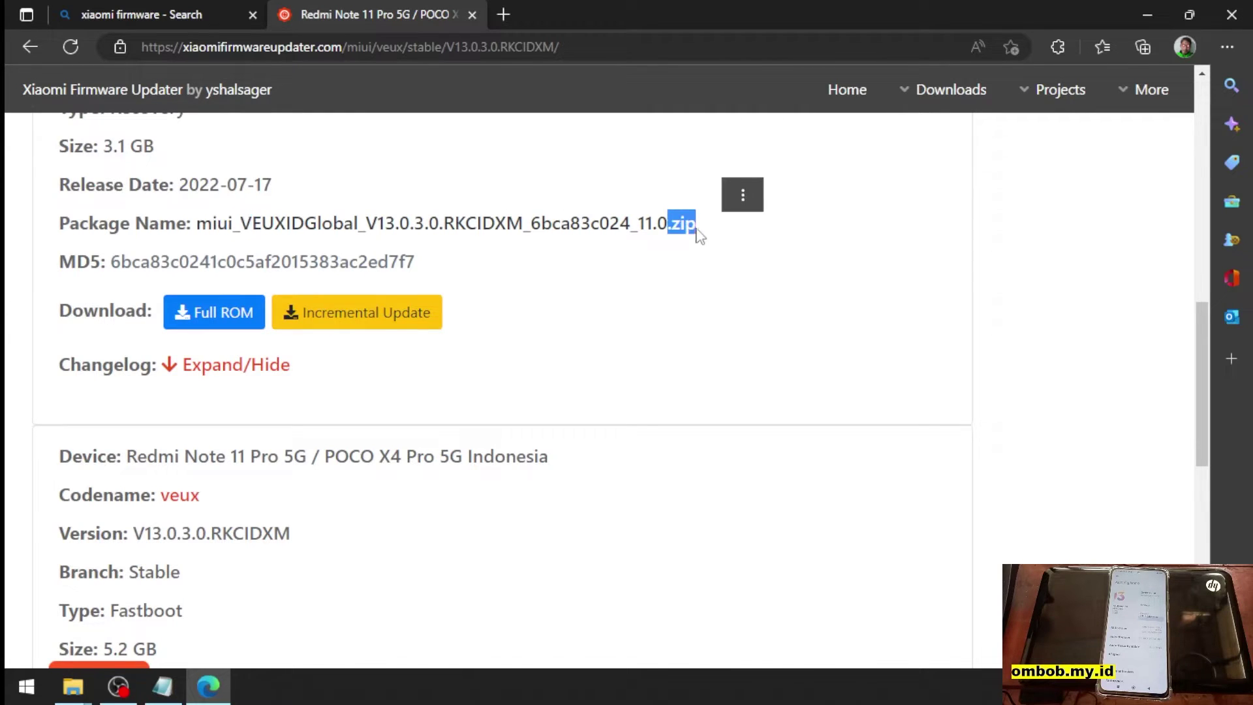
scroll(433, 376, down, 1)
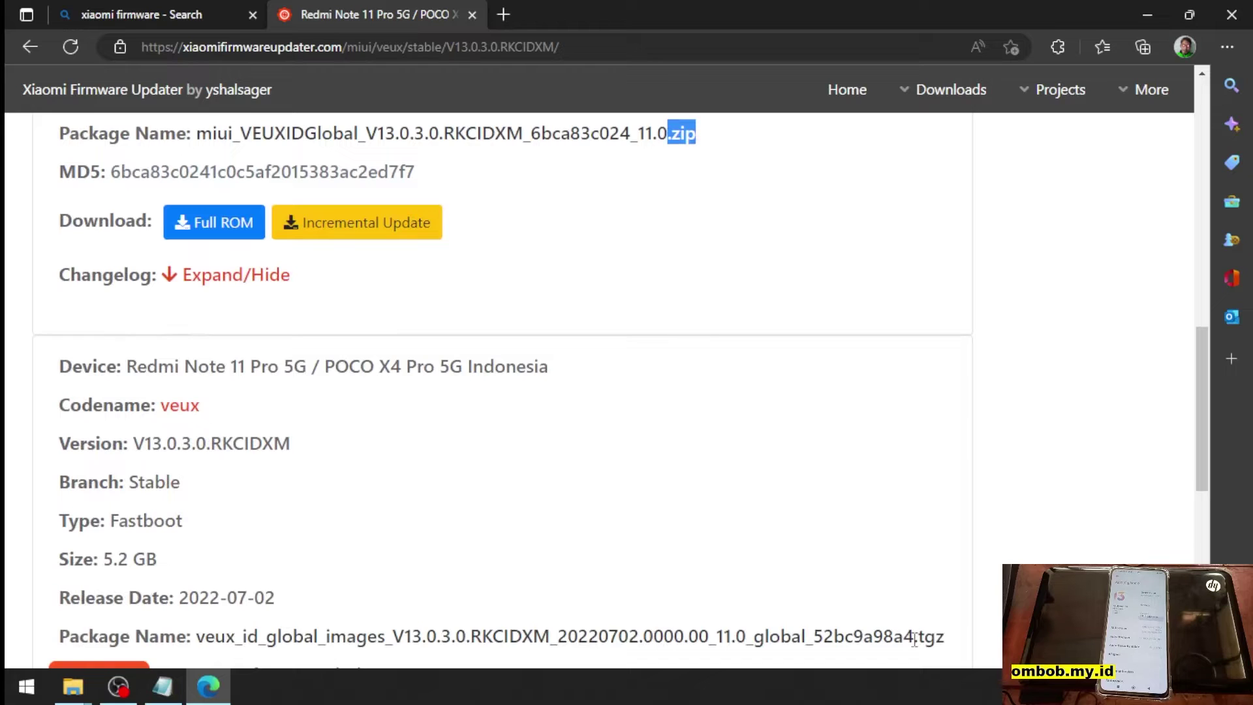
drag(915, 639, 977, 644)
scroll(977, 626, down, 1)
click(896, 535)
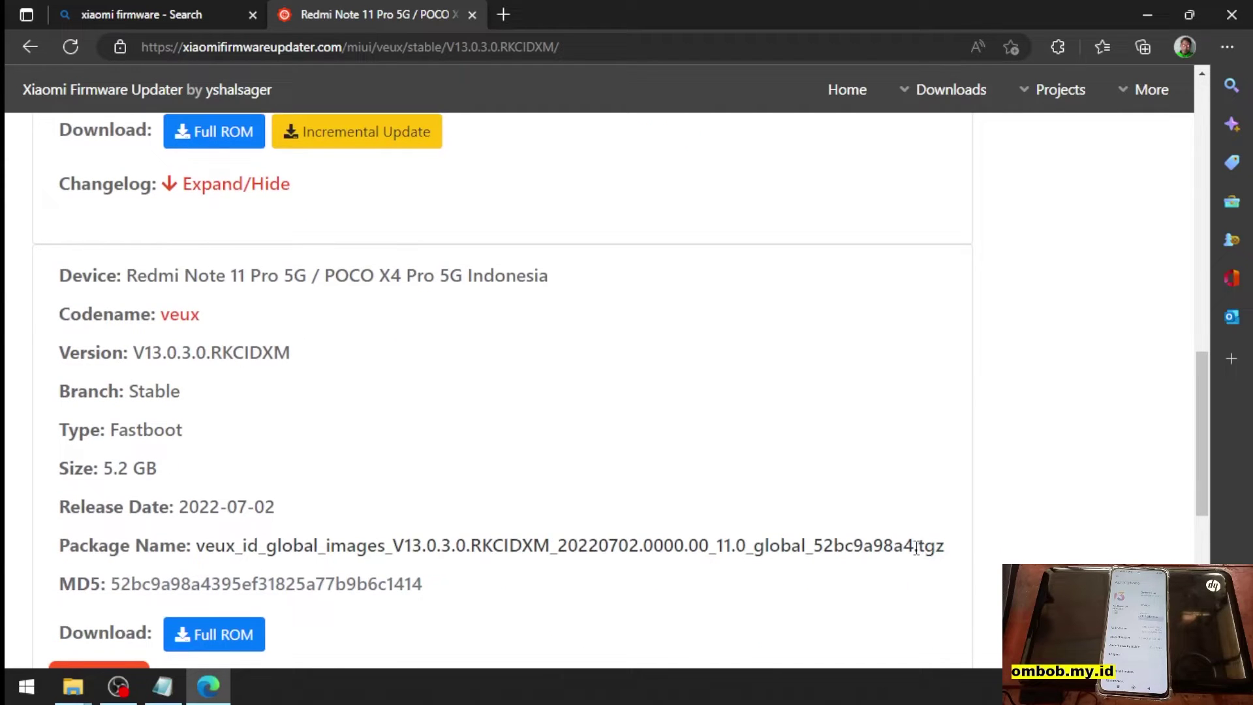
drag(916, 547, 976, 548)
click(539, 526)
Start the Fastboot Full ROM download, cancel it, and minimize Edge to the desktop
scroll(437, 421, down, 2)
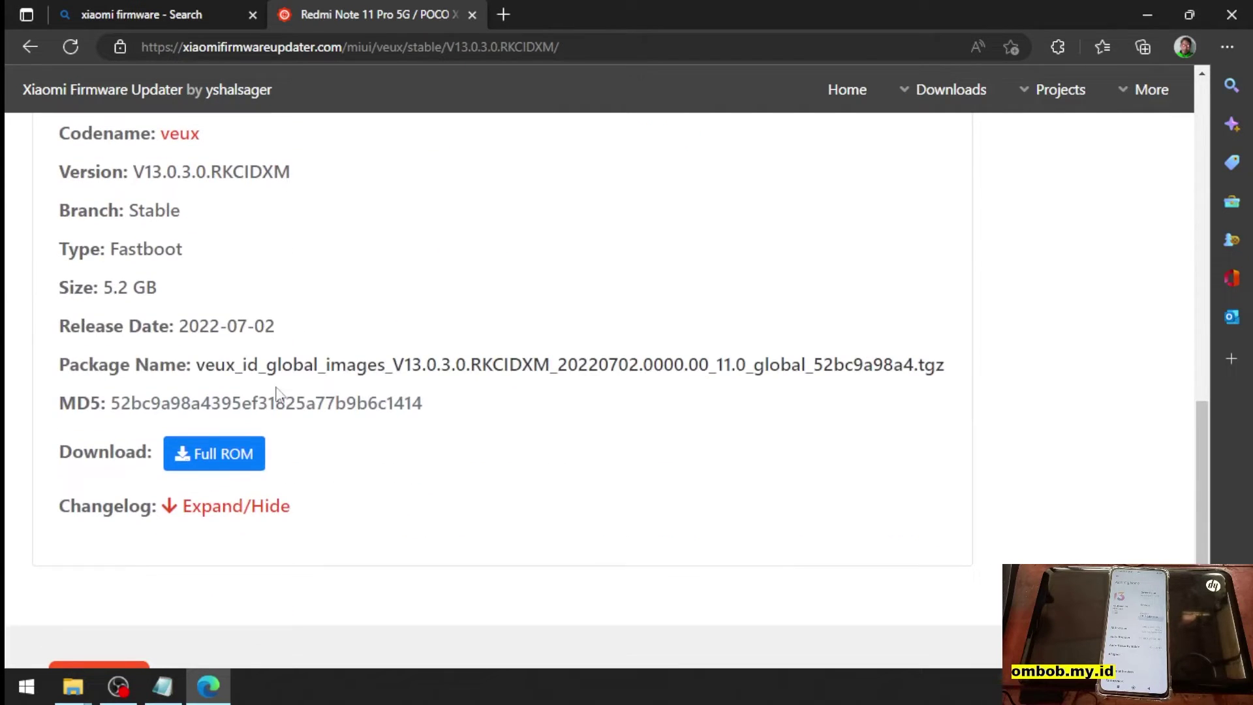
click(238, 465)
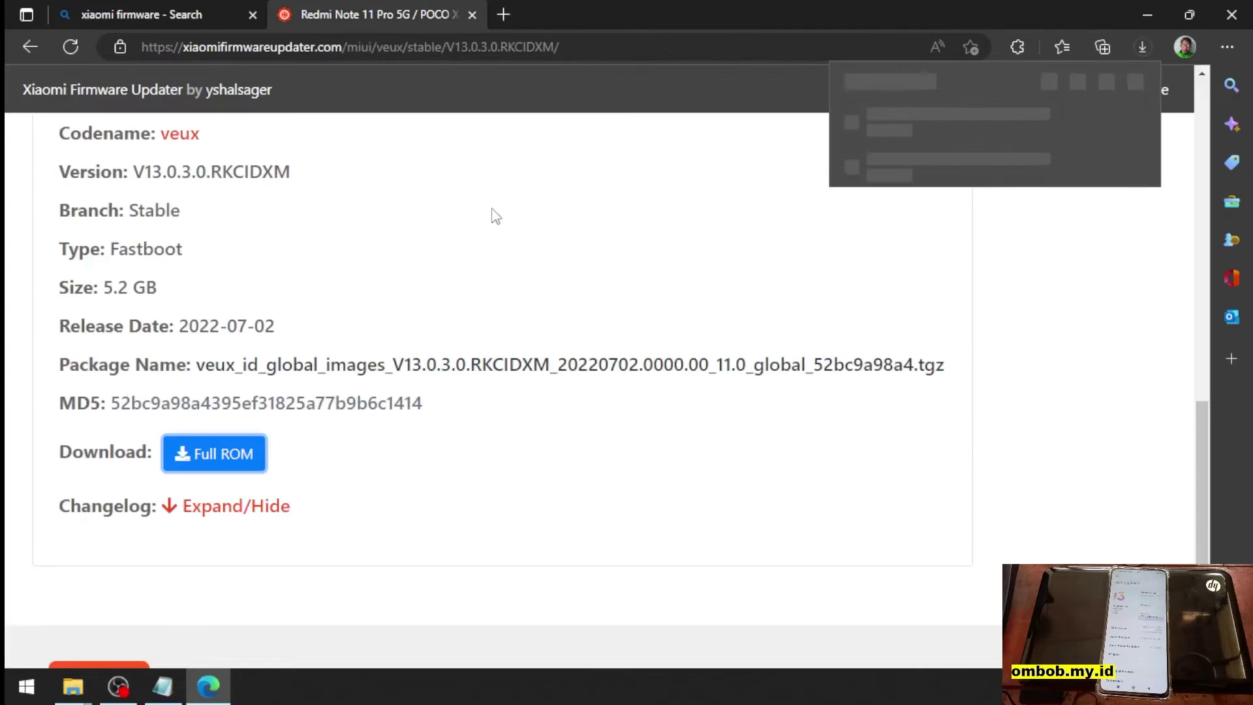
mouse_move(1069, 145)
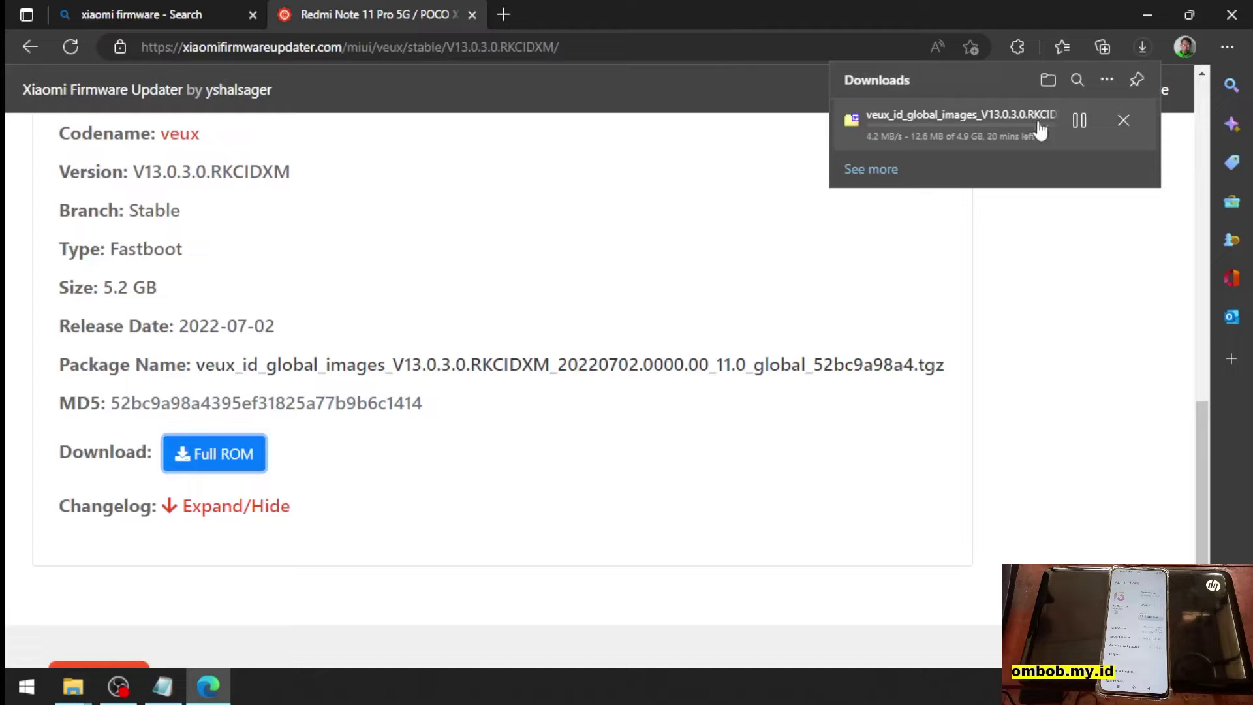
click(1124, 121)
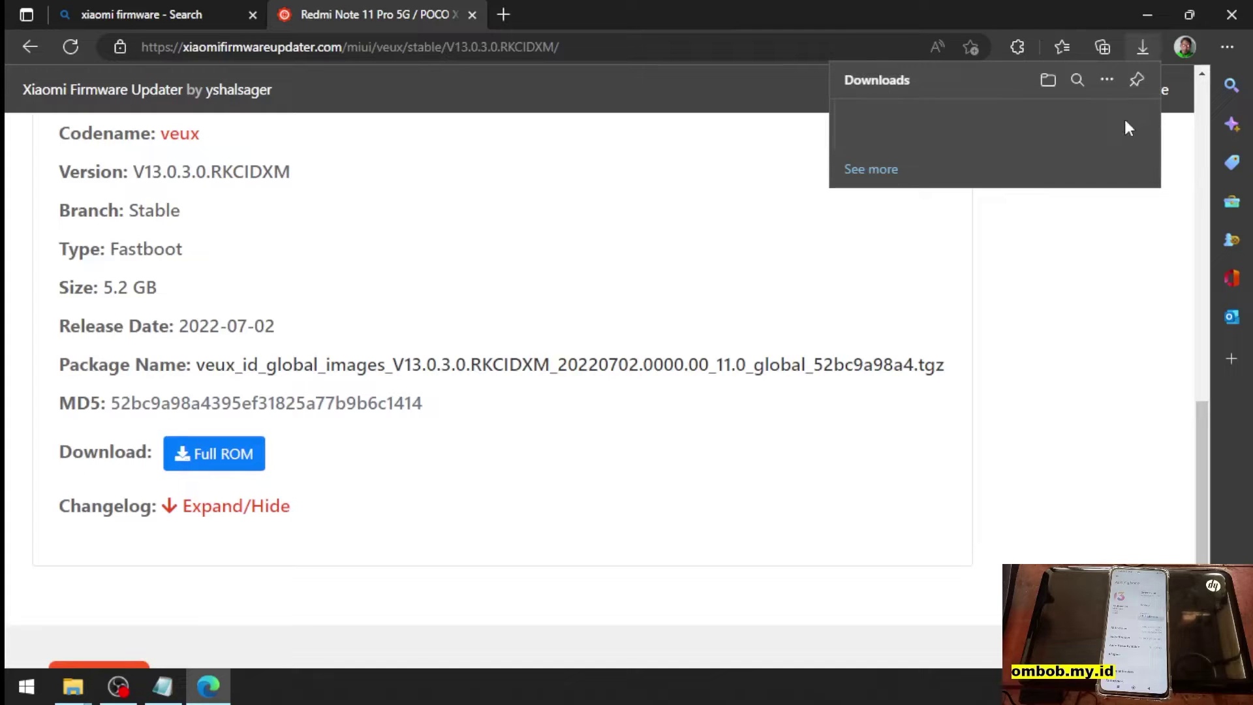
click(1151, 15)
Open Note 11 Pro 5G veux > STOCK and open the veux_id_global_images V13.0.3.0.RKCIDXM .7z in 7-Zip
mouse_move(72, 686)
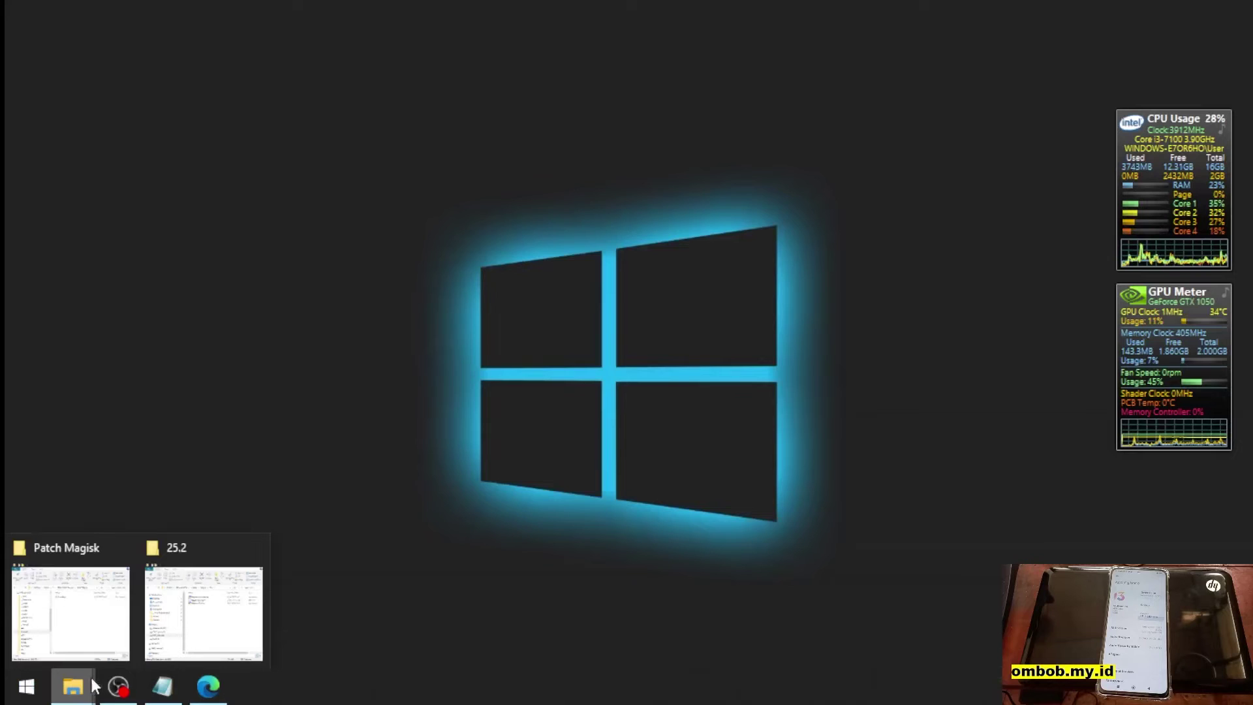
click(115, 637)
click(377, 171)
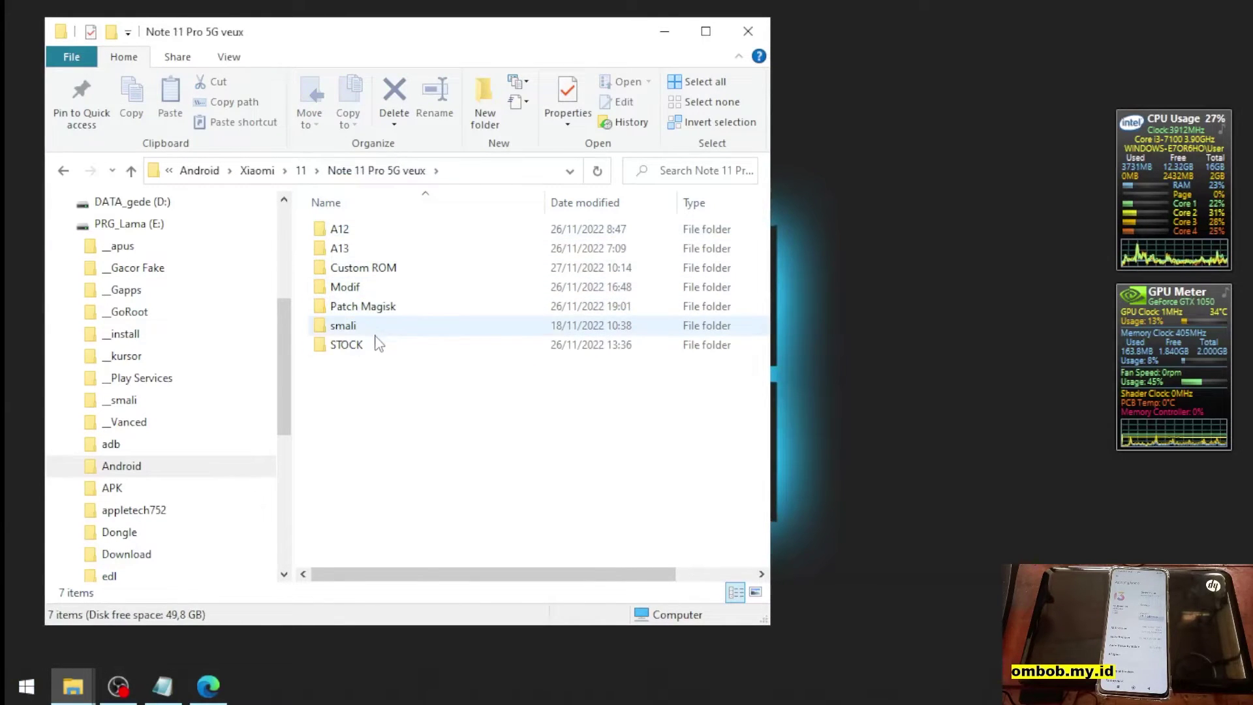
double_click(379, 344)
click(409, 311)
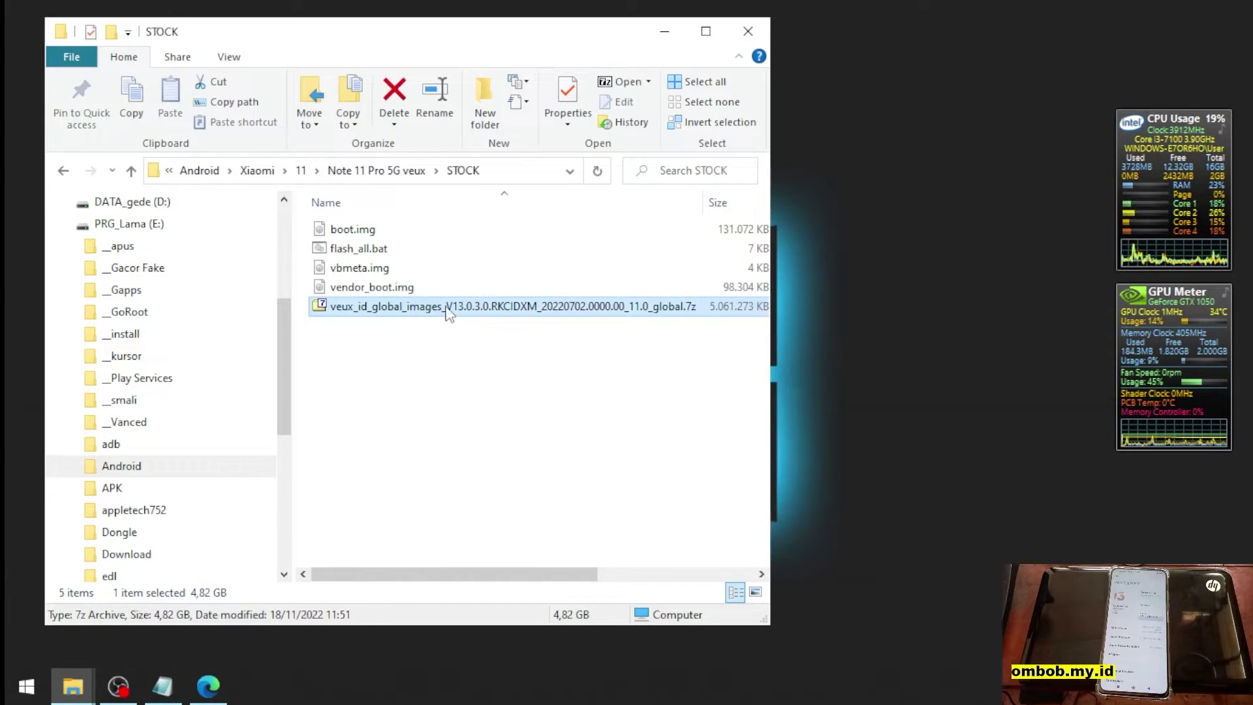
click(516, 332)
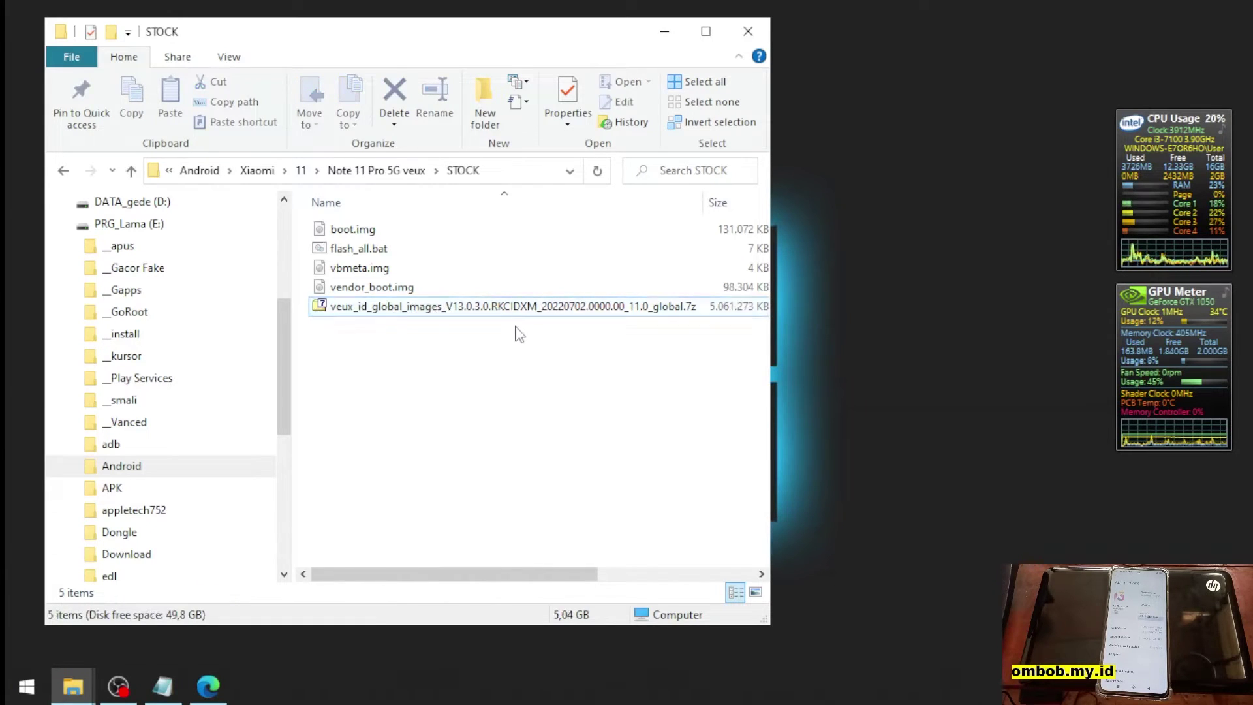
double_click(650, 307)
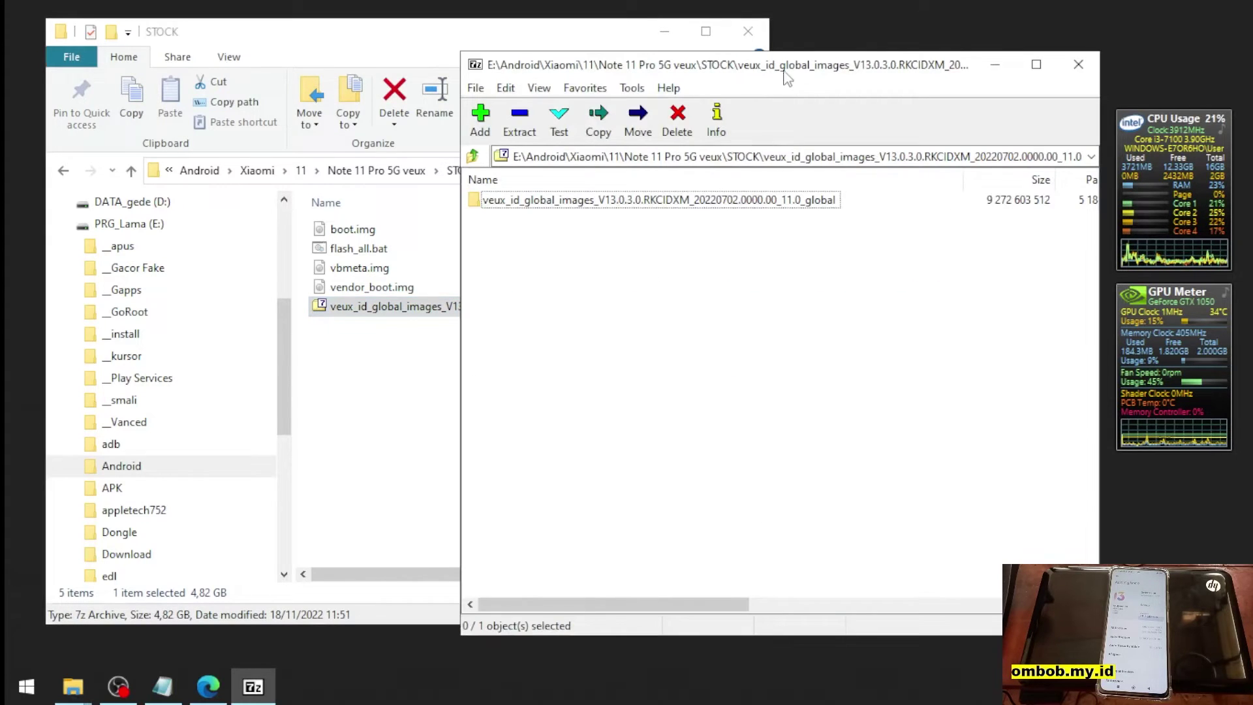
Arrange the windows, reopen the archive, and inspect its folder with images and flash_all scripts
drag(787, 79, 687, 119)
drag(564, 66, 530, 63)
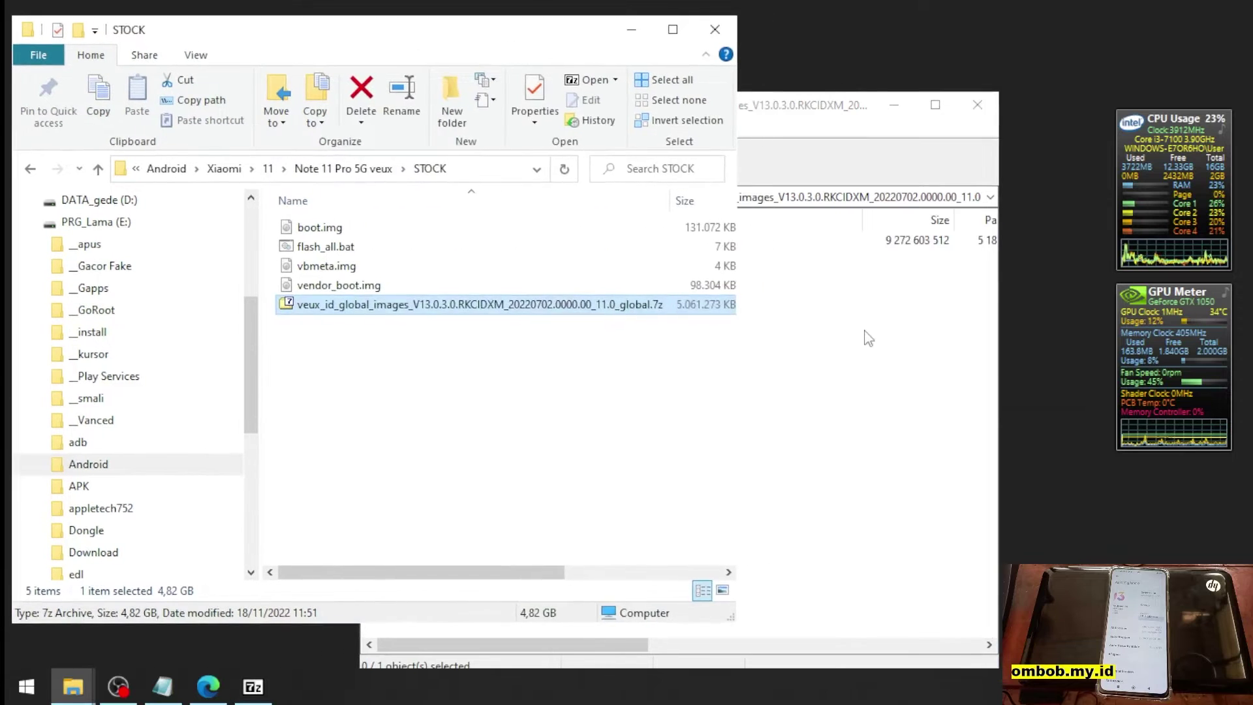
click(868, 338)
click(977, 105)
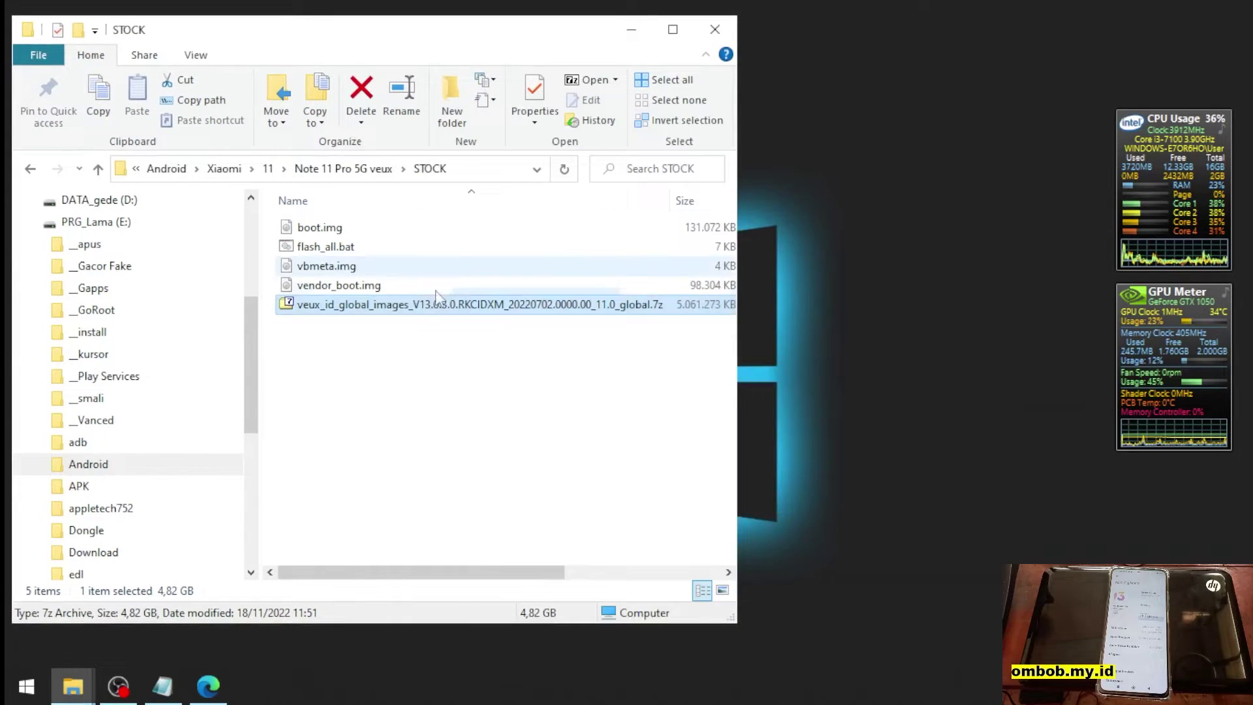
double_click(437, 304)
double_click(515, 240)
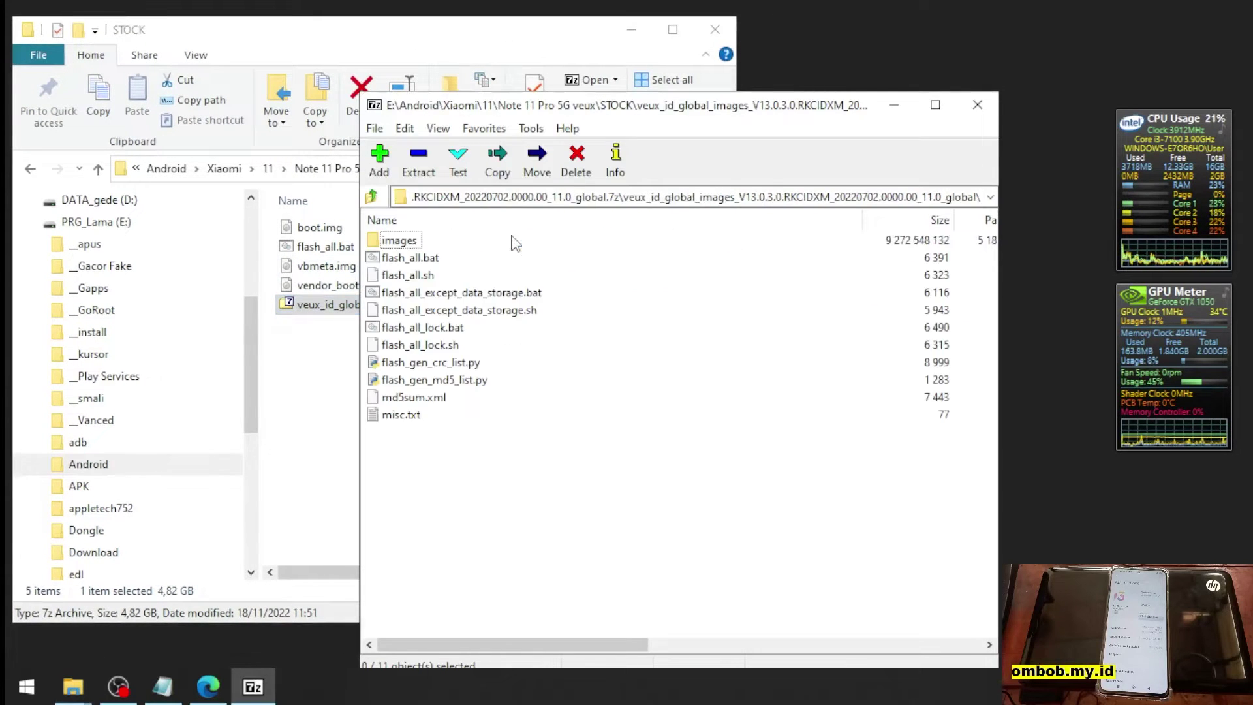
drag(653, 115, 603, 79)
click(359, 205)
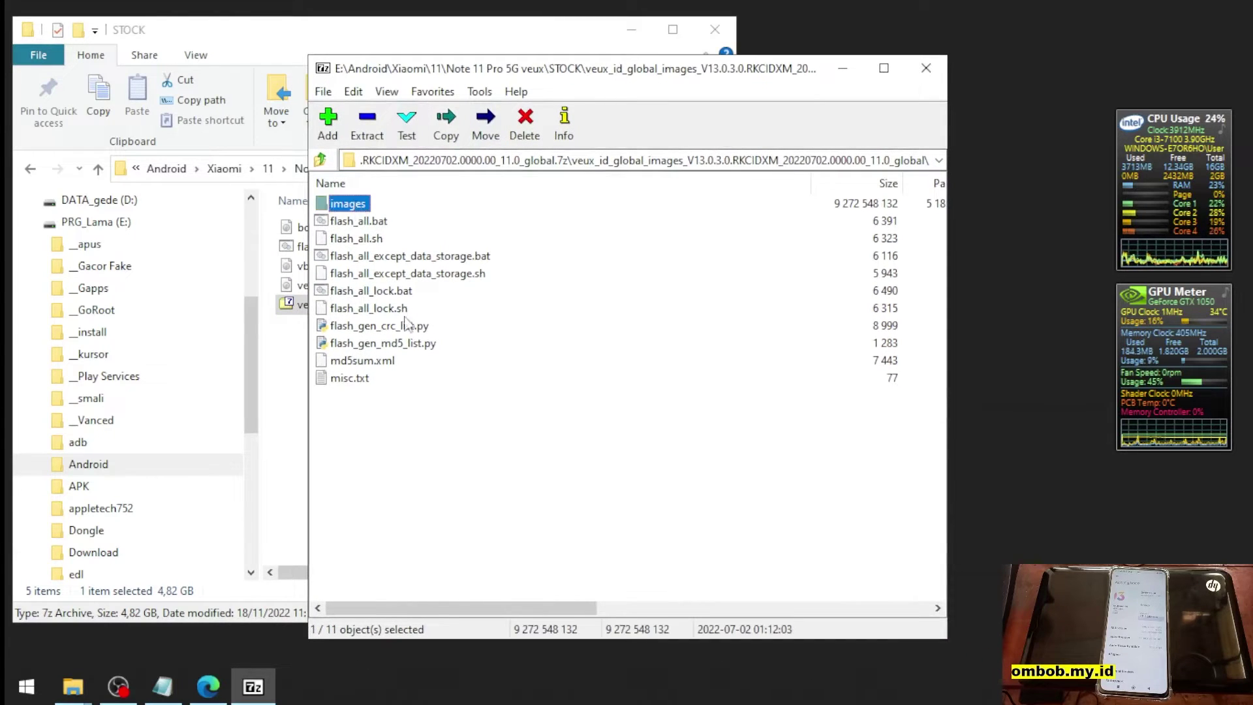
click(409, 389)
drag(587, 80, 565, 66)
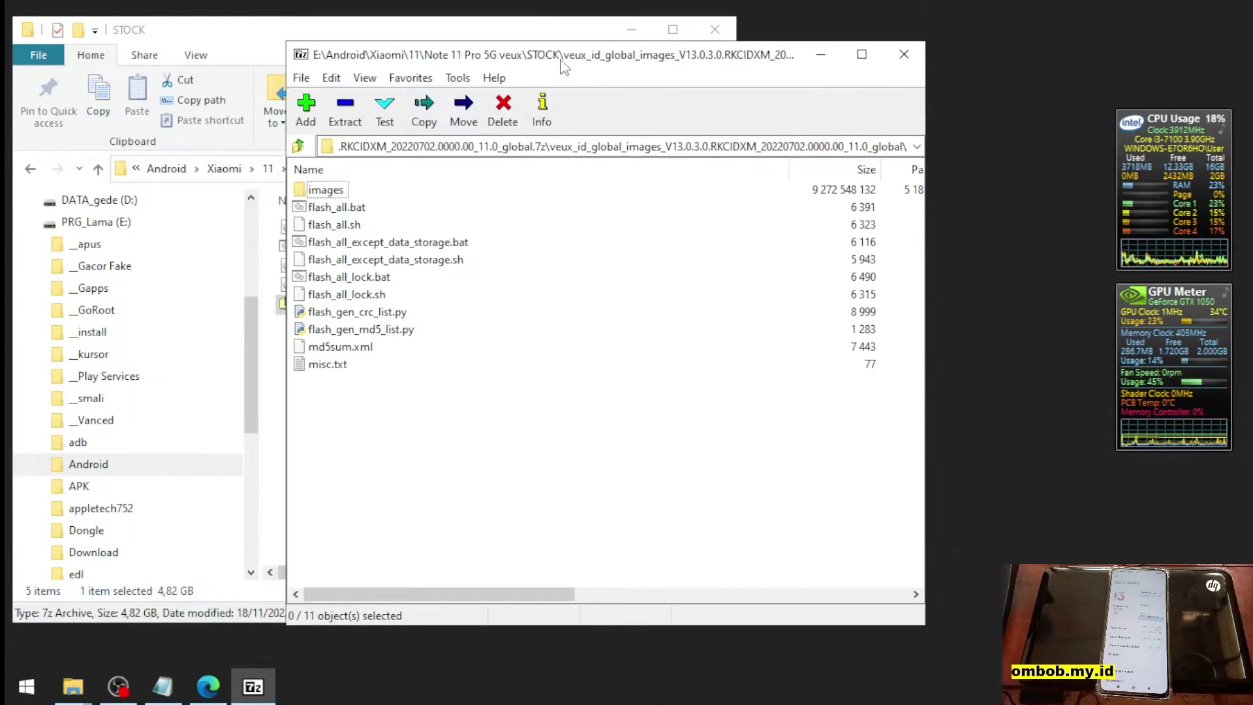
click(334, 208)
click(337, 243)
ctrl+click(335, 250)
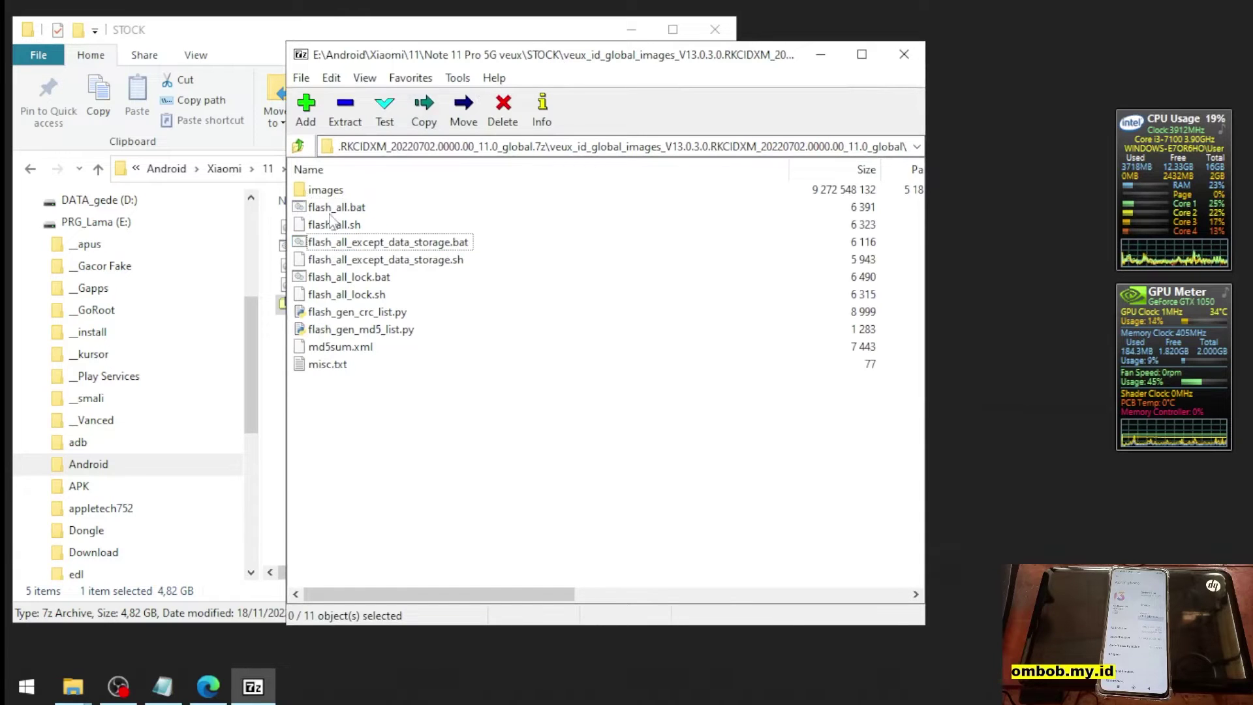
Drag boot.img from the archive's images folder into STOCK, then close 7-Zip
double_click(335, 190)
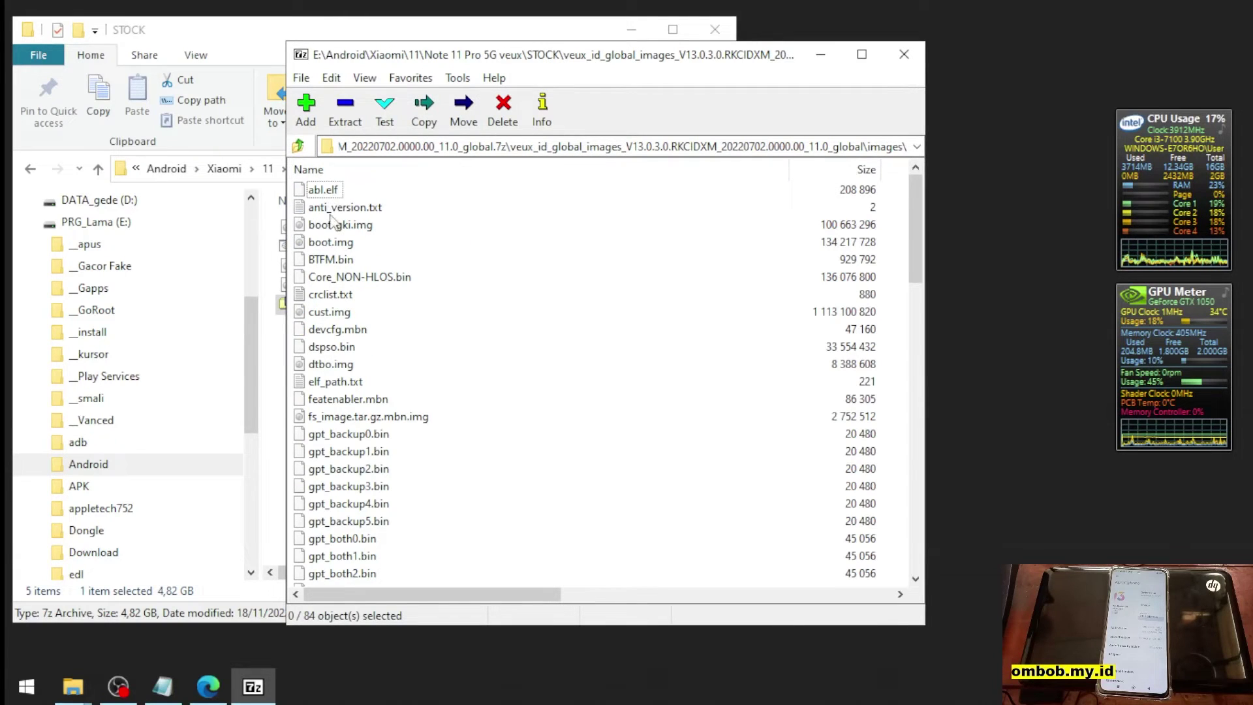
click(331, 243)
drag(607, 55, 745, 54)
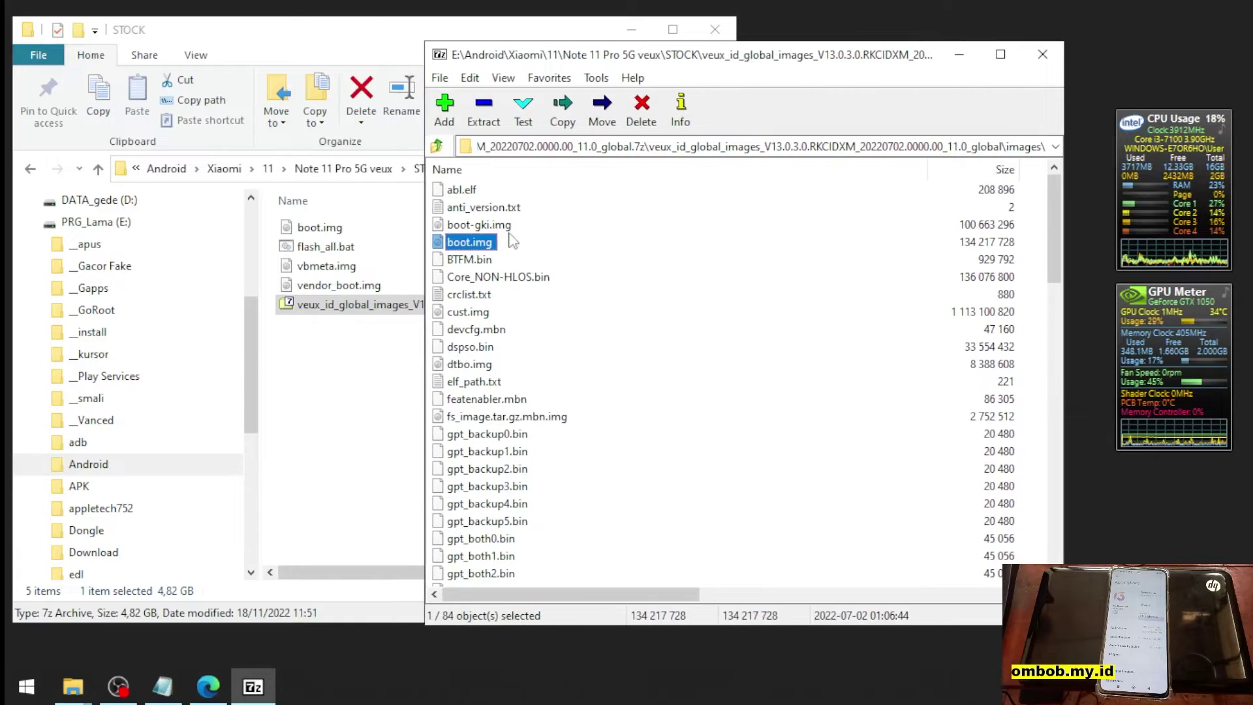
drag(509, 242, 491, 259)
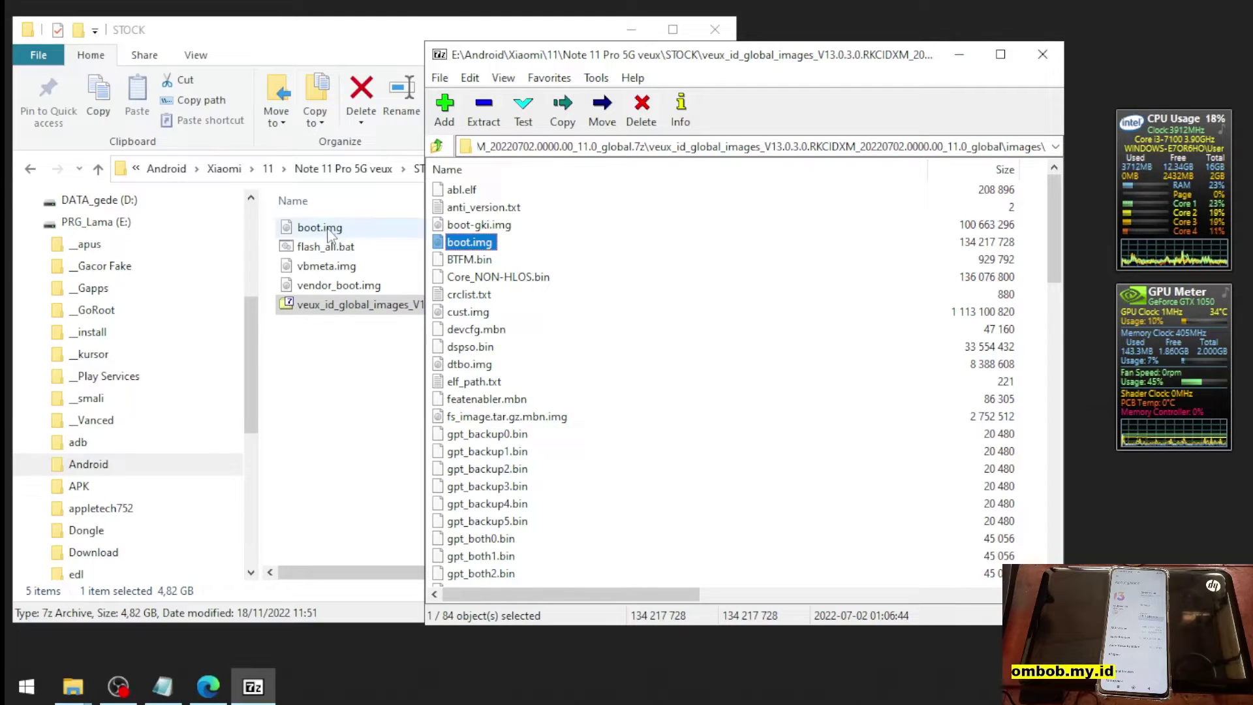
click(1042, 54)
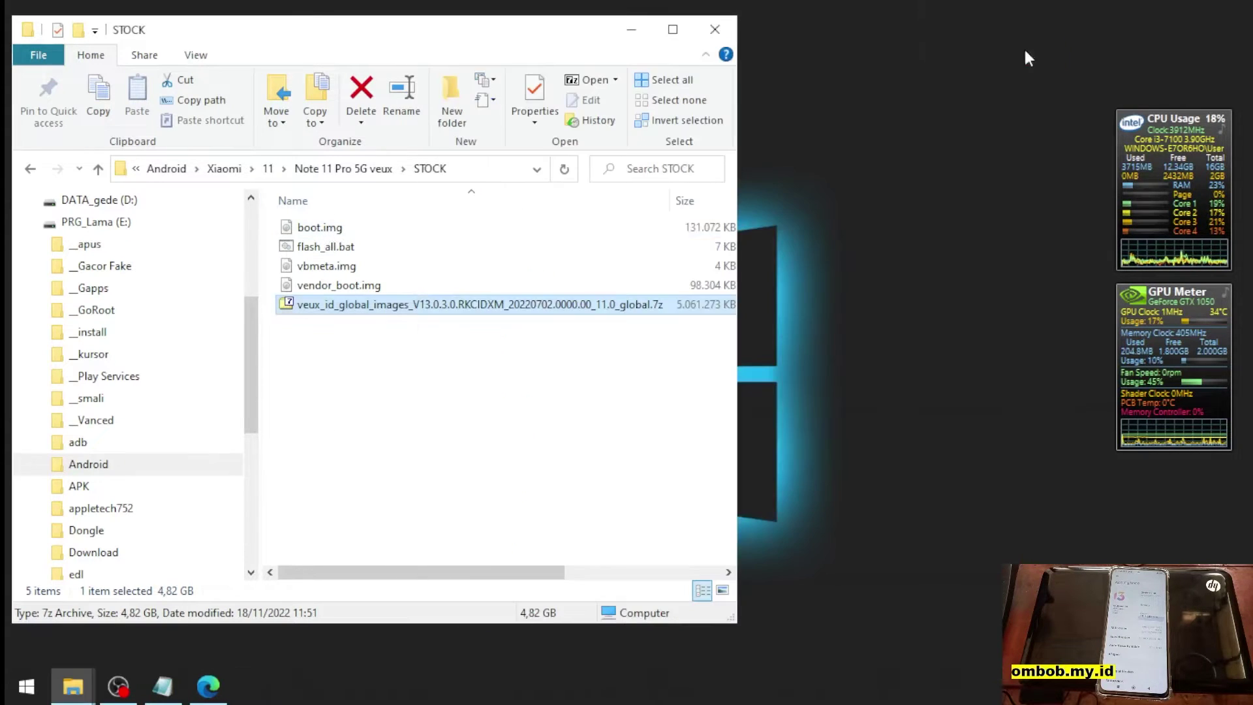
Select boot.img in the STOCK folder
click(384, 449)
click(366, 228)
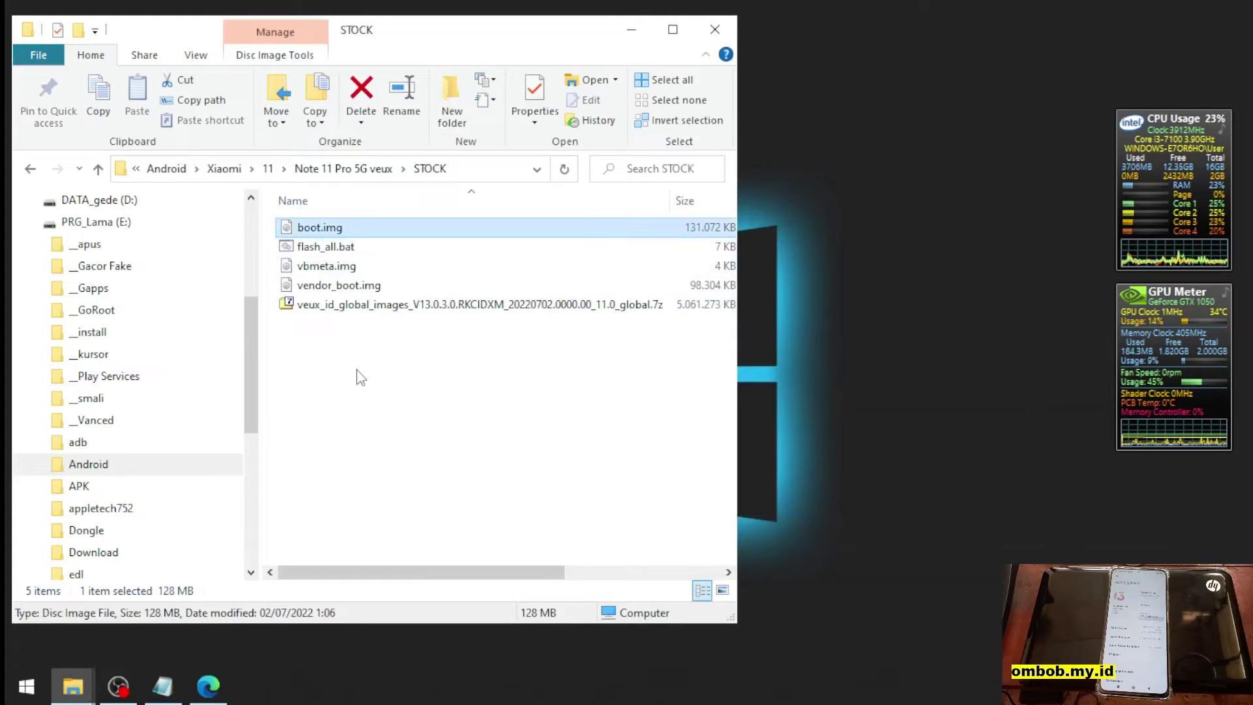
click(346, 343)
click(335, 229)
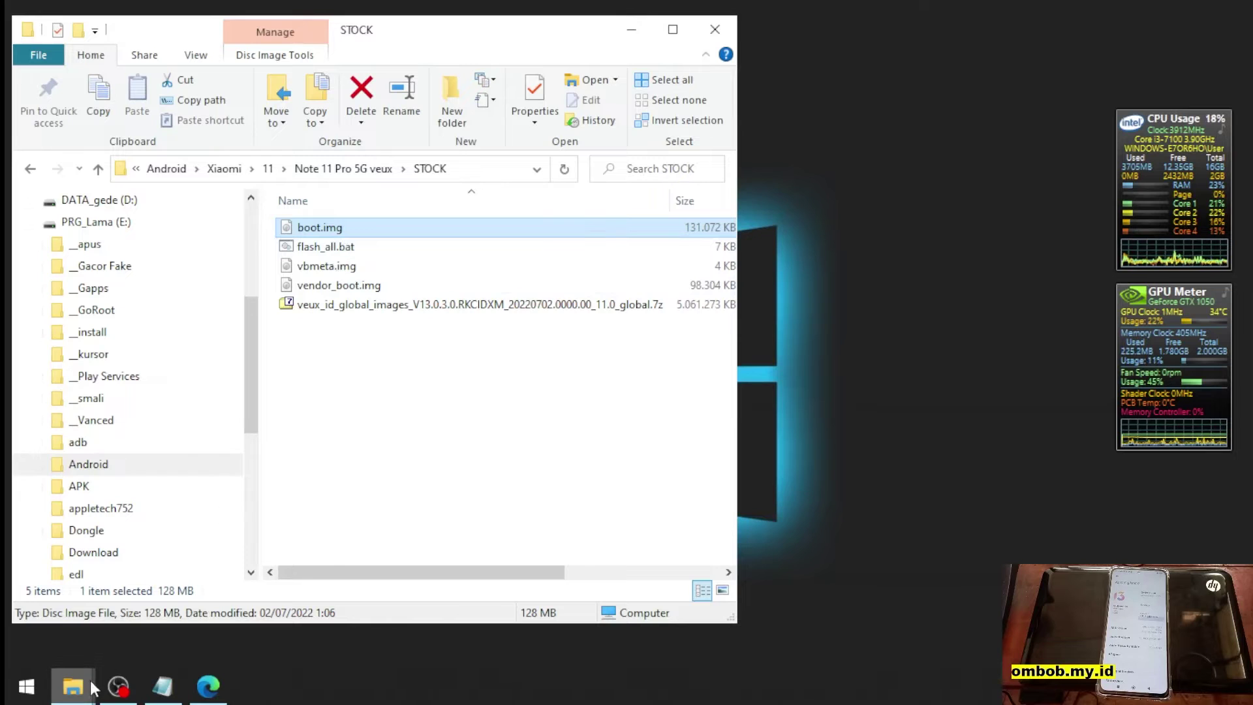
Open magisk > 25.2 in the other Explorer window, select Magisk-v25.2.apk, then bring STOCK forward
mouse_move(88, 691)
click(243, 620)
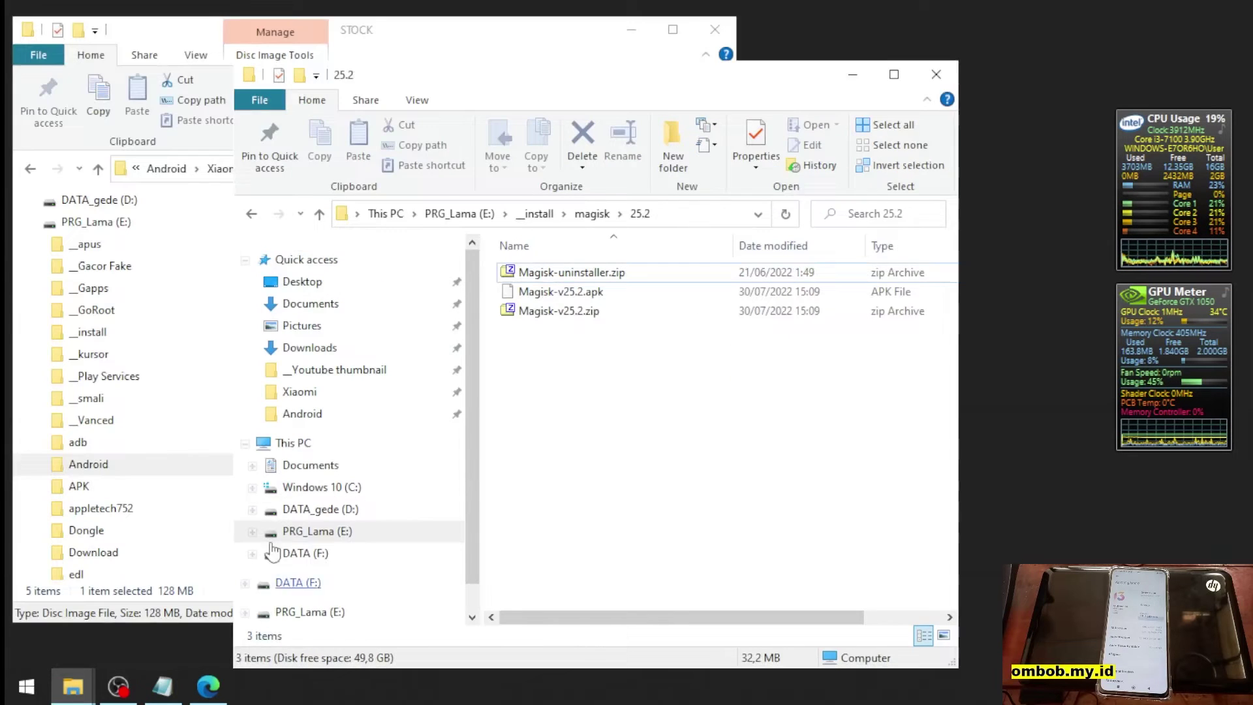
drag(620, 81, 498, 67)
click(431, 203)
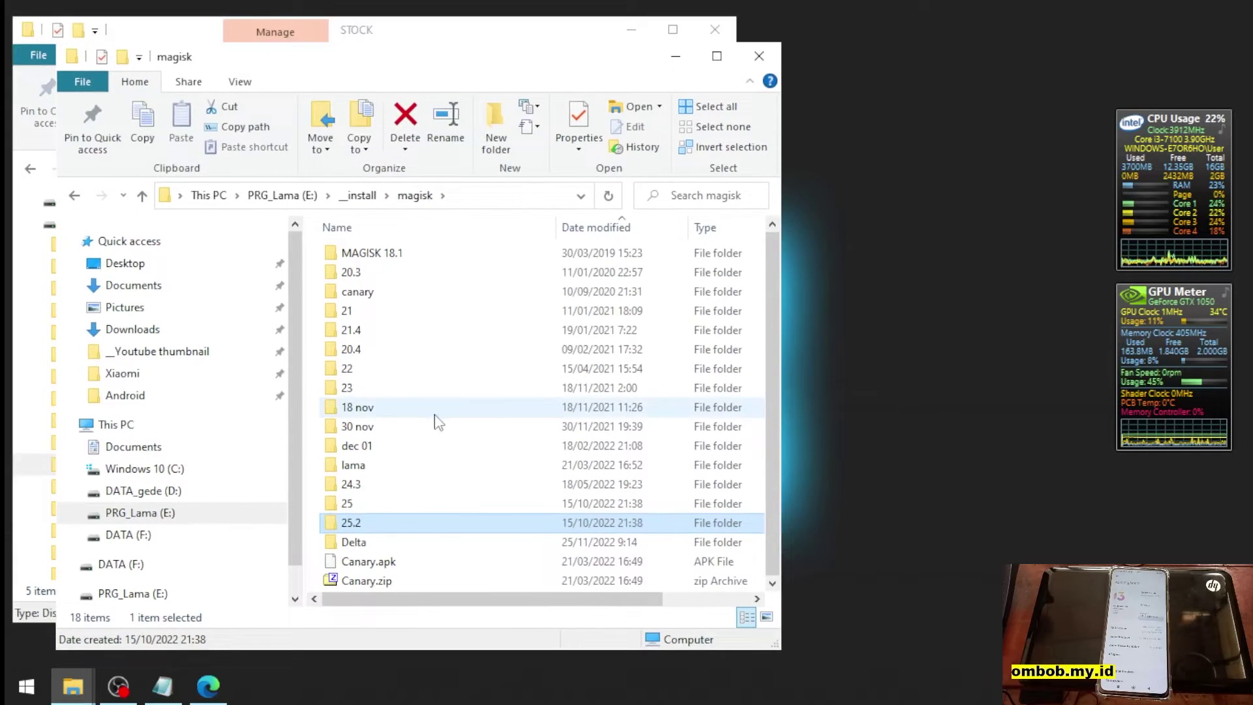
double_click(353, 524)
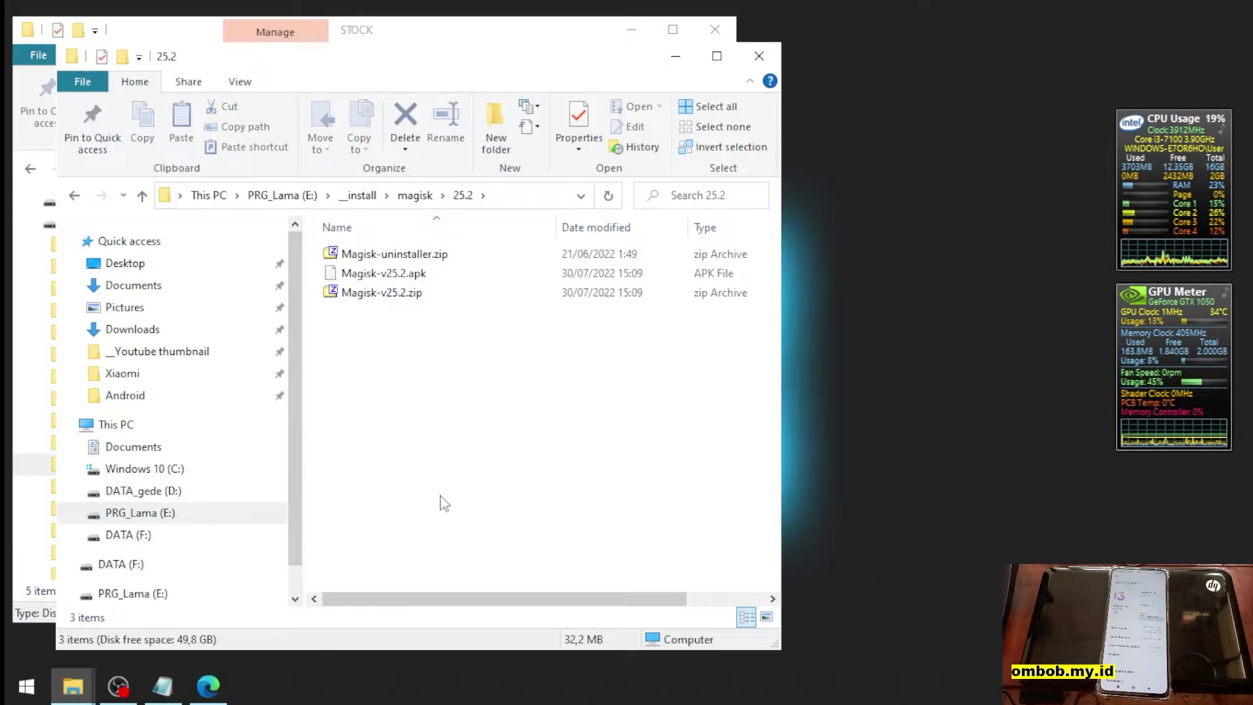
click(461, 273)
drag(543, 44, 529, 94)
click(540, 48)
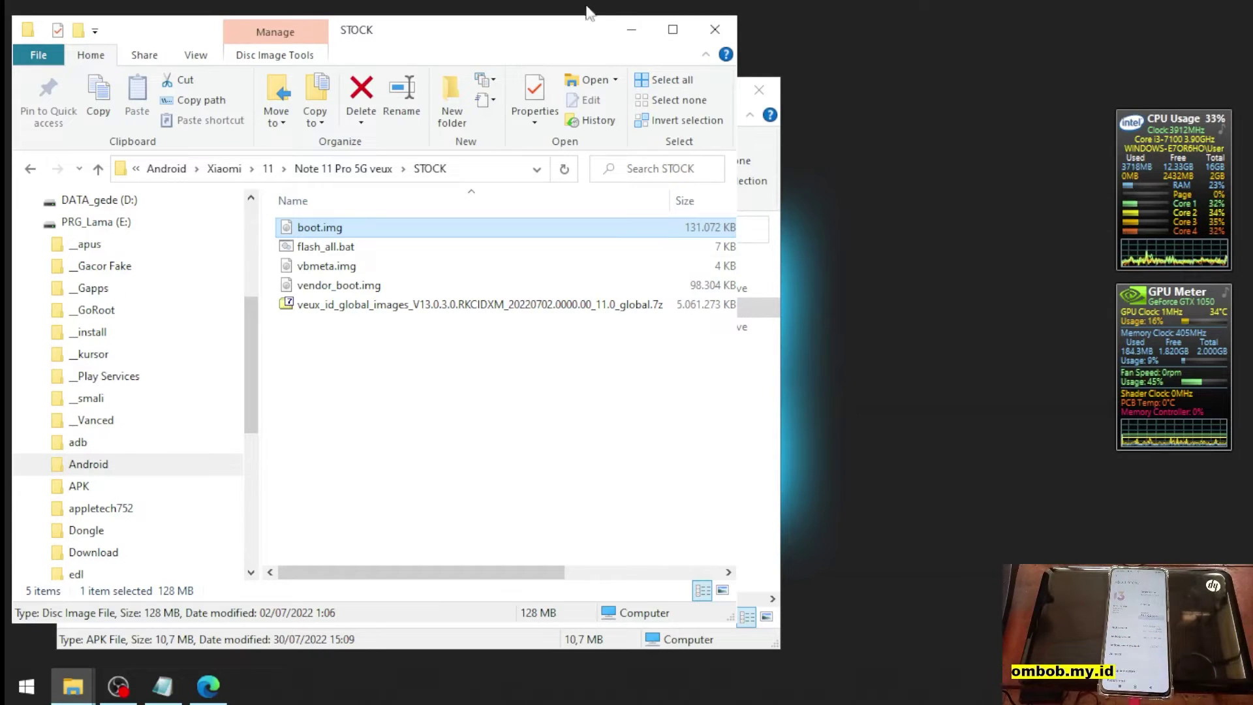
Copy boot.img into the Redmi Note 11 Pro 5G's Internal shared storage Download folder
right_click(356, 229)
click(432, 475)
click(767, 415)
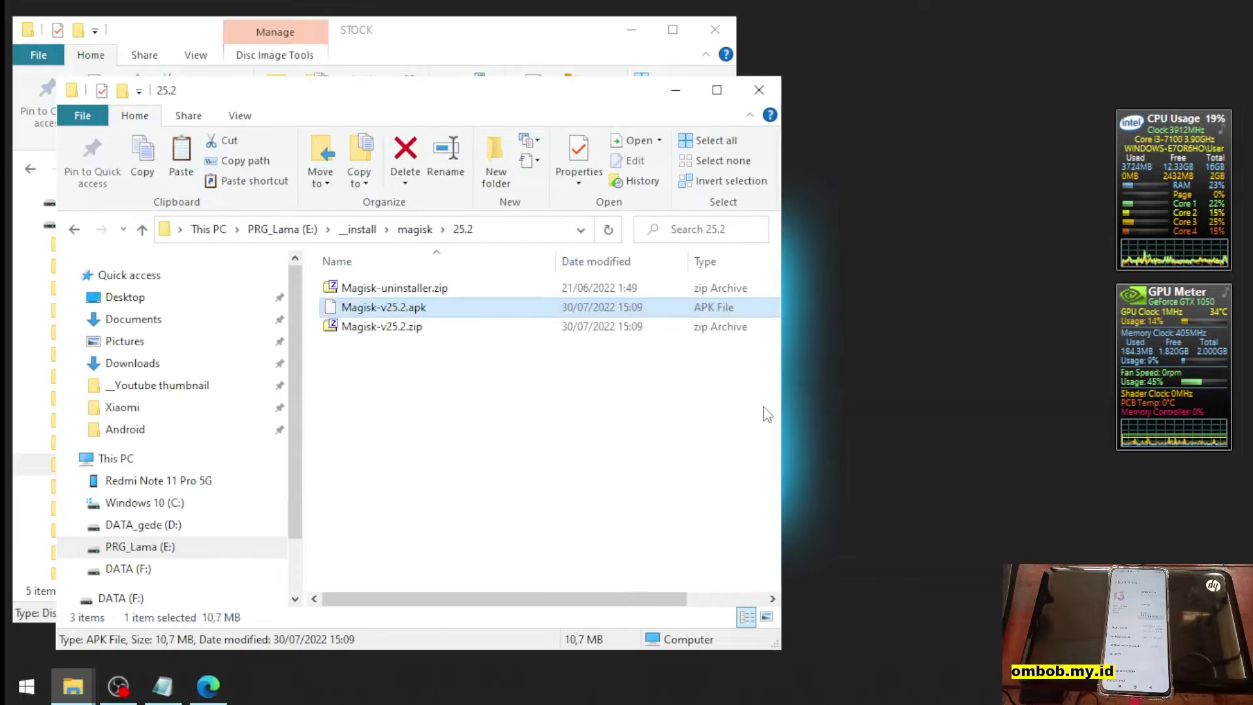
key(super+e)
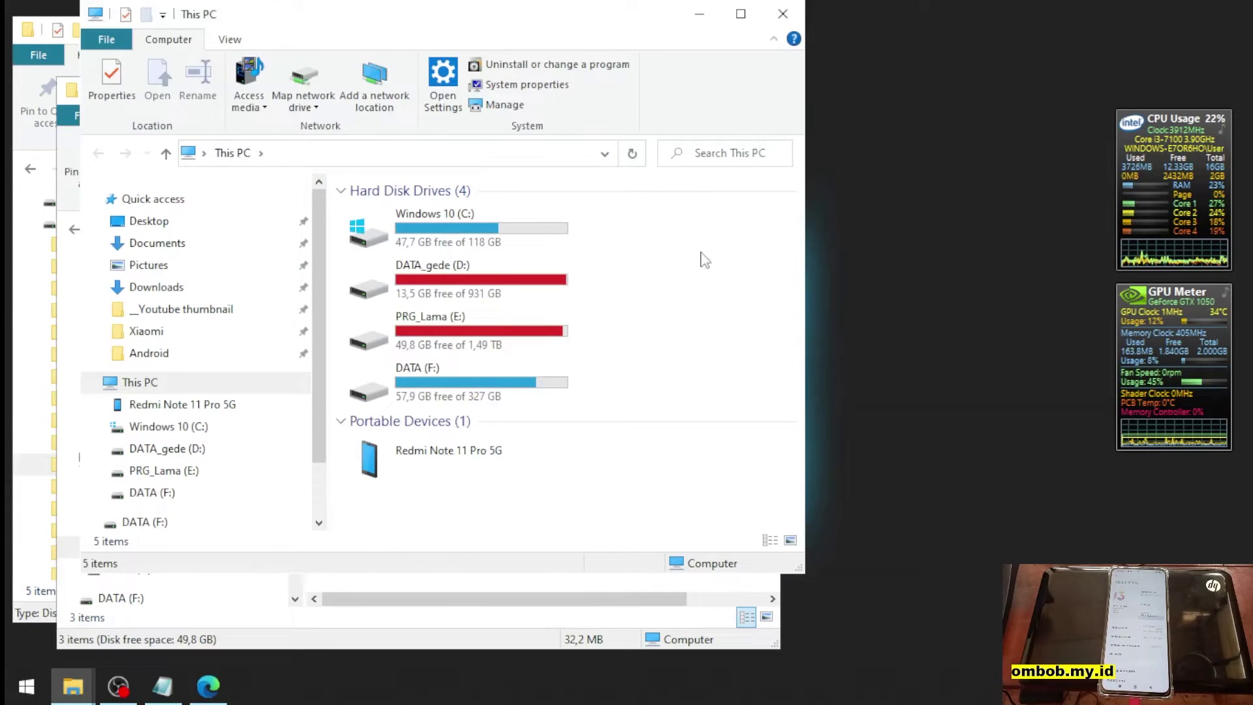
drag(609, 36, 879, 65)
double_click(761, 478)
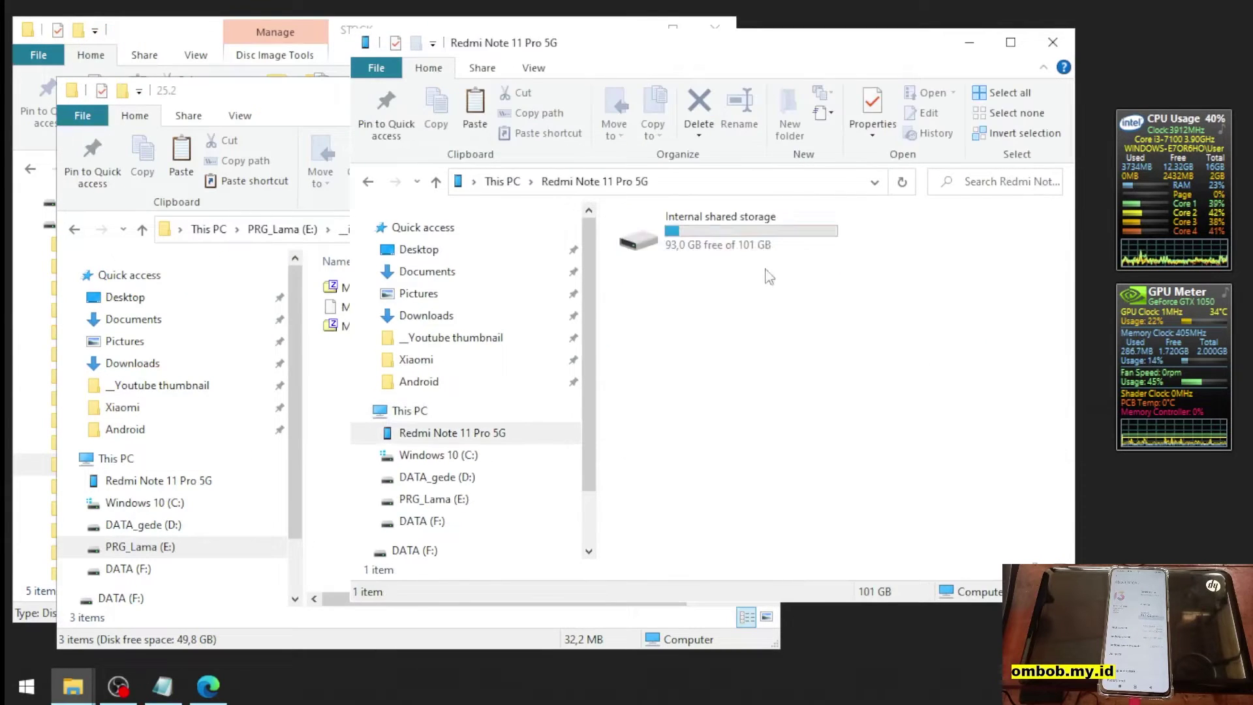
double_click(766, 272)
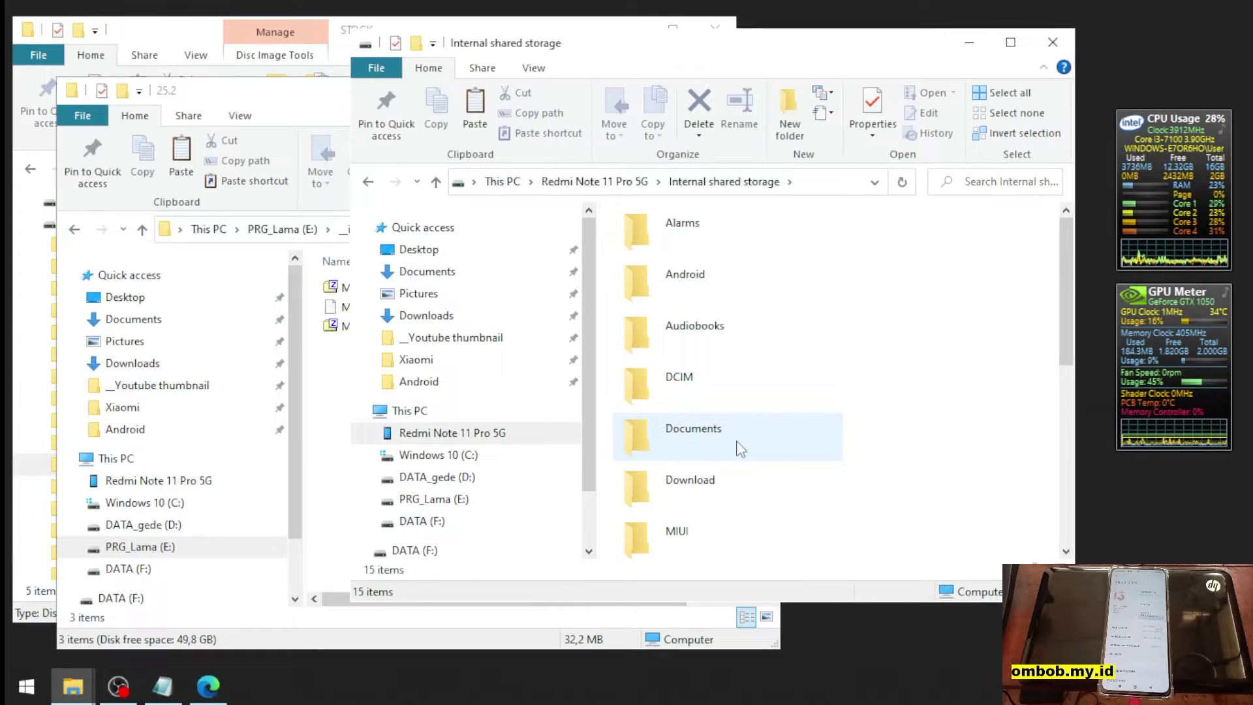
double_click(711, 490)
right_click(762, 328)
click(800, 424)
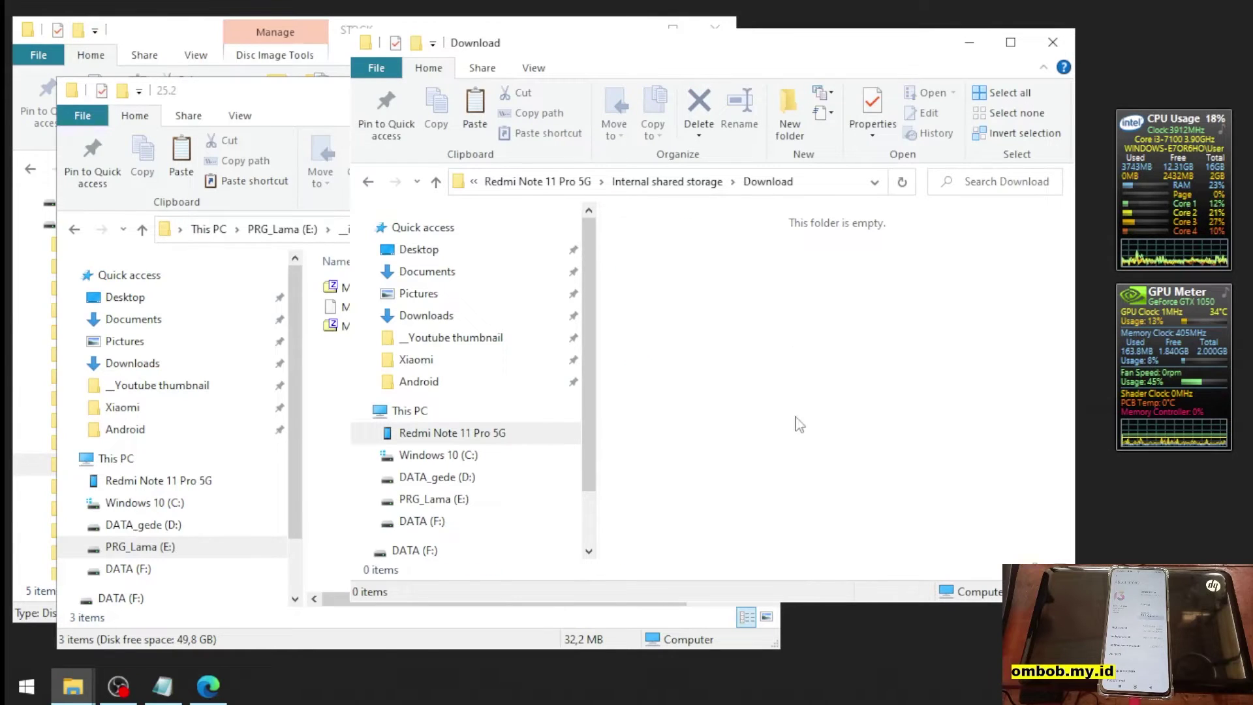
Copy Magisk-v25.2.apk into the same phone Download folder
click(333, 372)
right_click(384, 311)
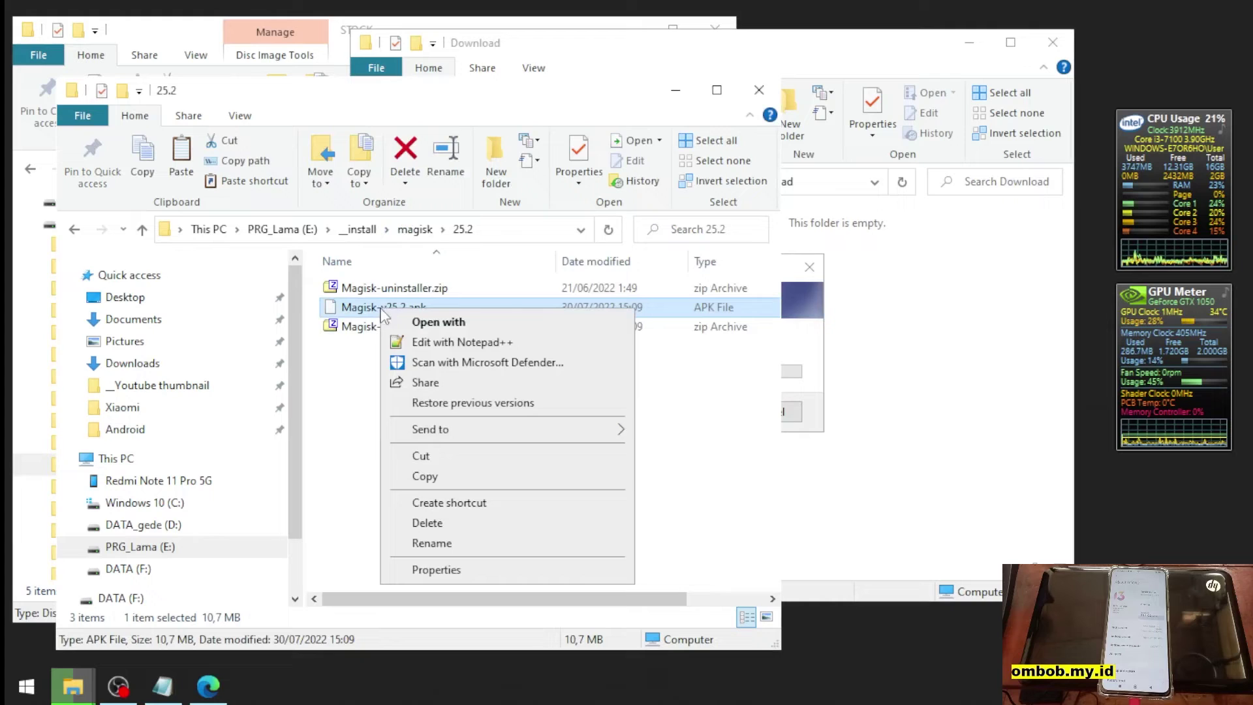
click(441, 475)
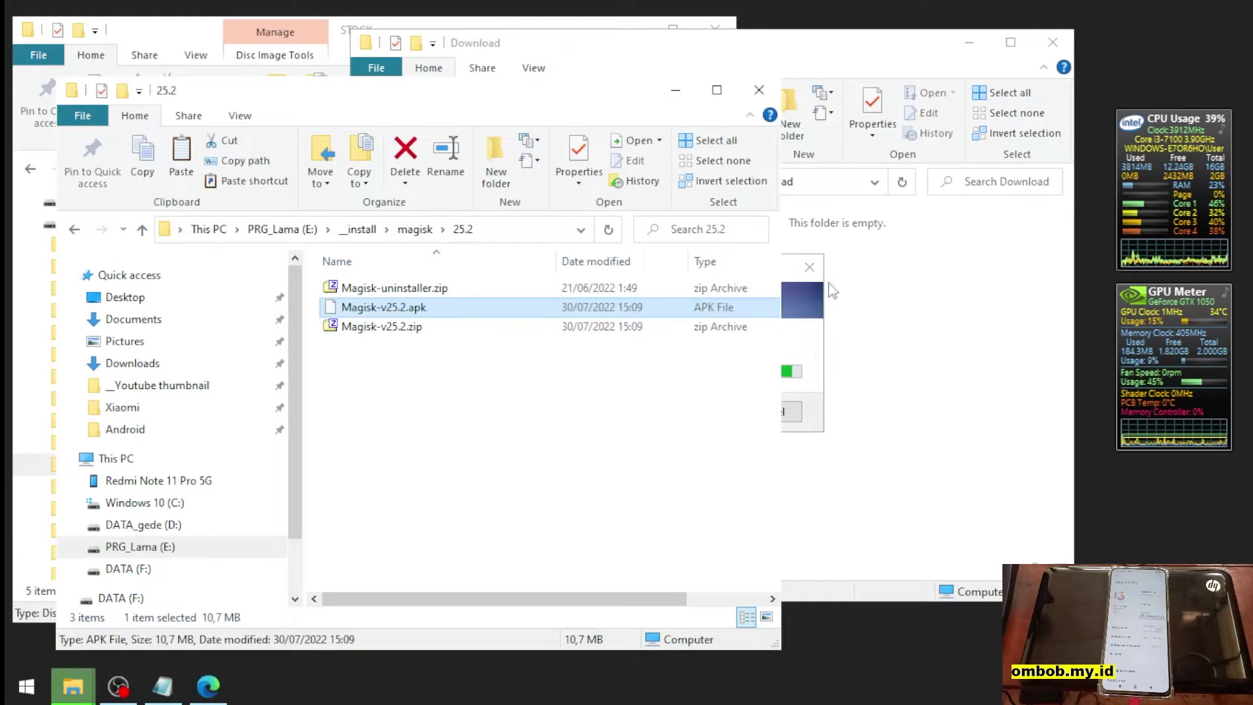
click(793, 322)
right_click(885, 321)
click(914, 415)
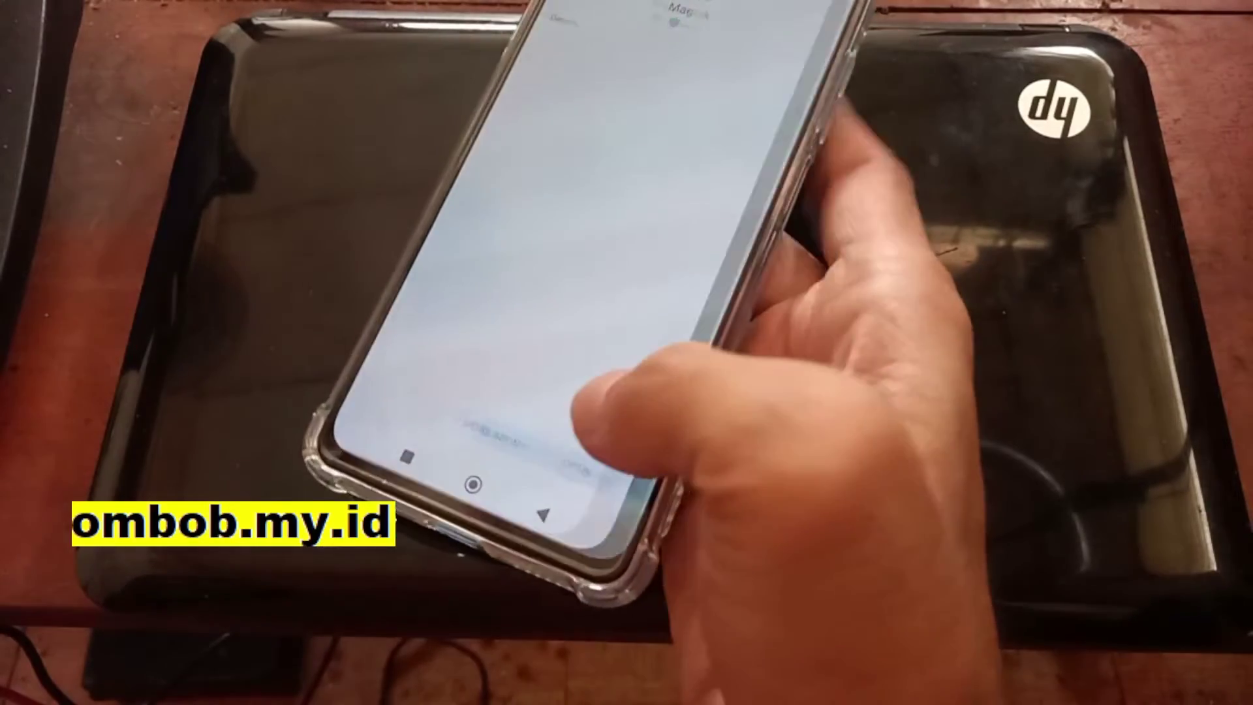
Launch Magisk, start Install, and pick boot.img from the phone's Download folder to patch
click(600, 588)
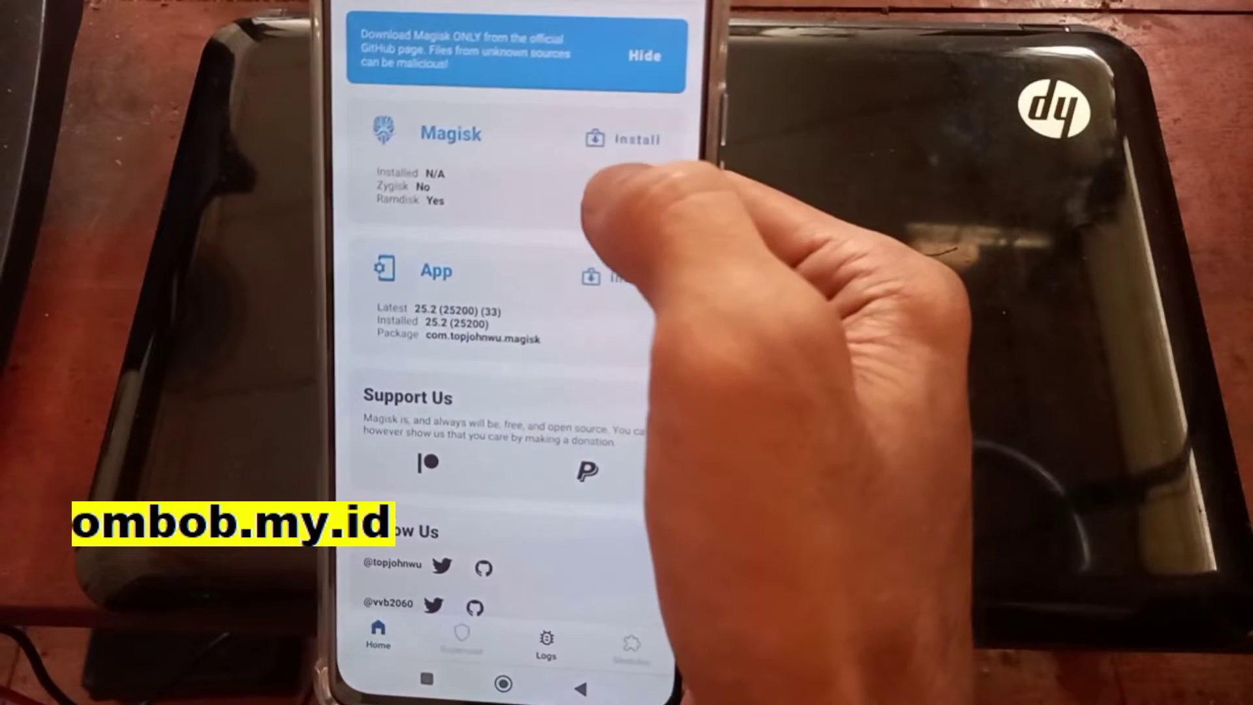
click(625, 136)
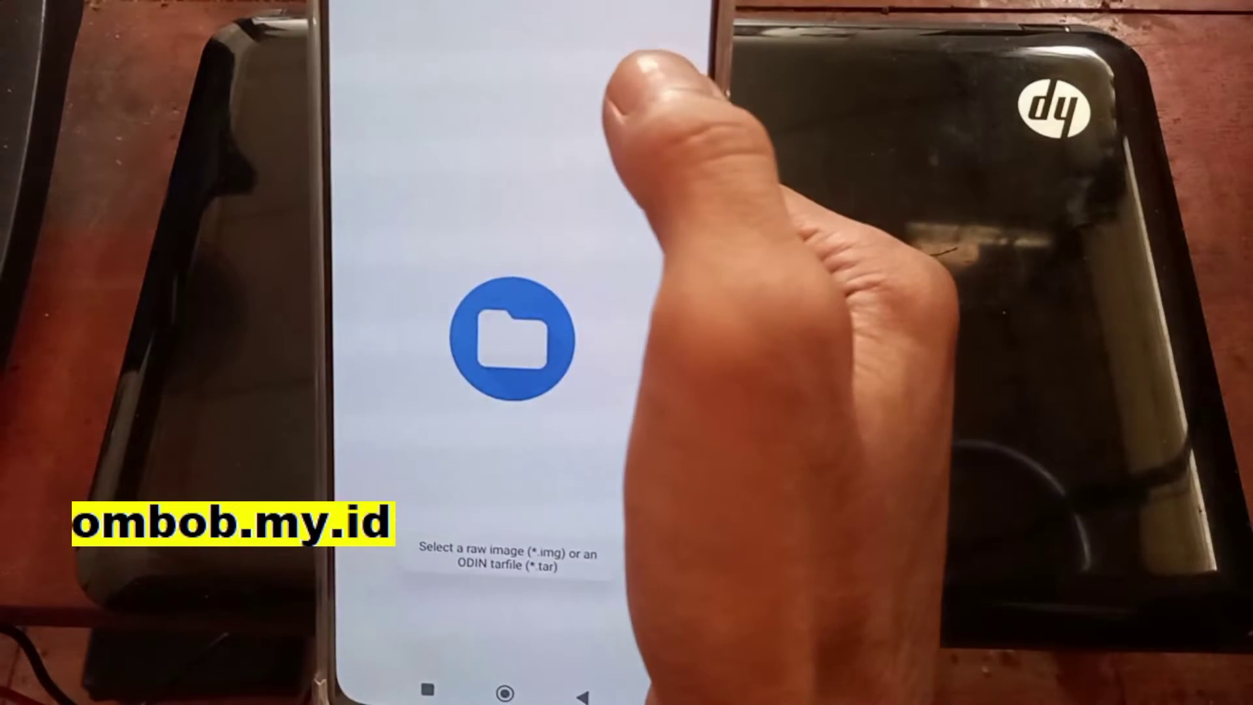
key(Escape)
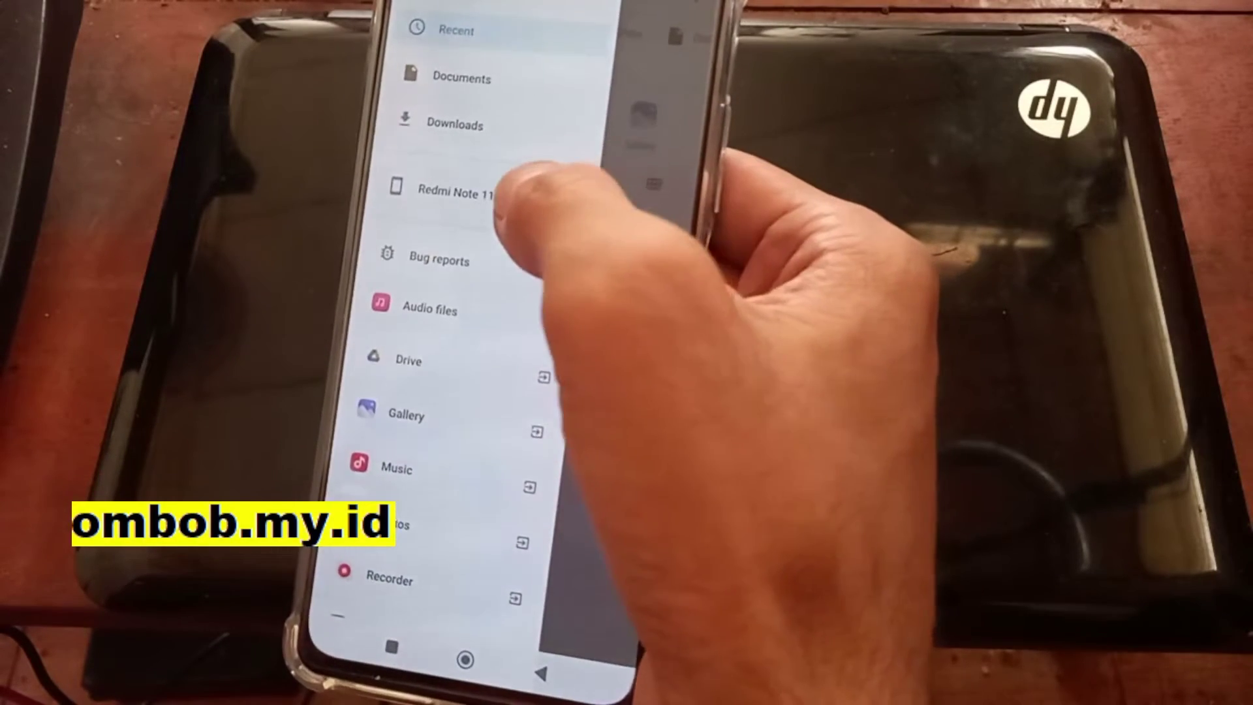
click(496, 193)
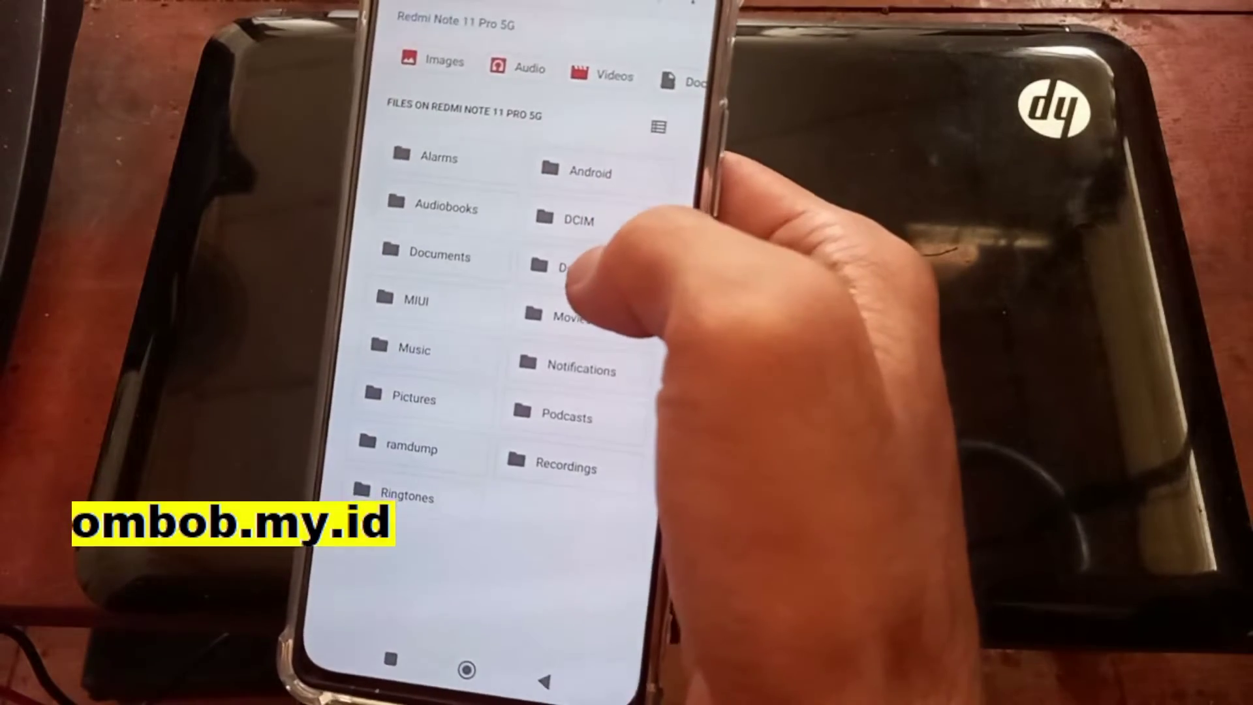
click(575, 267)
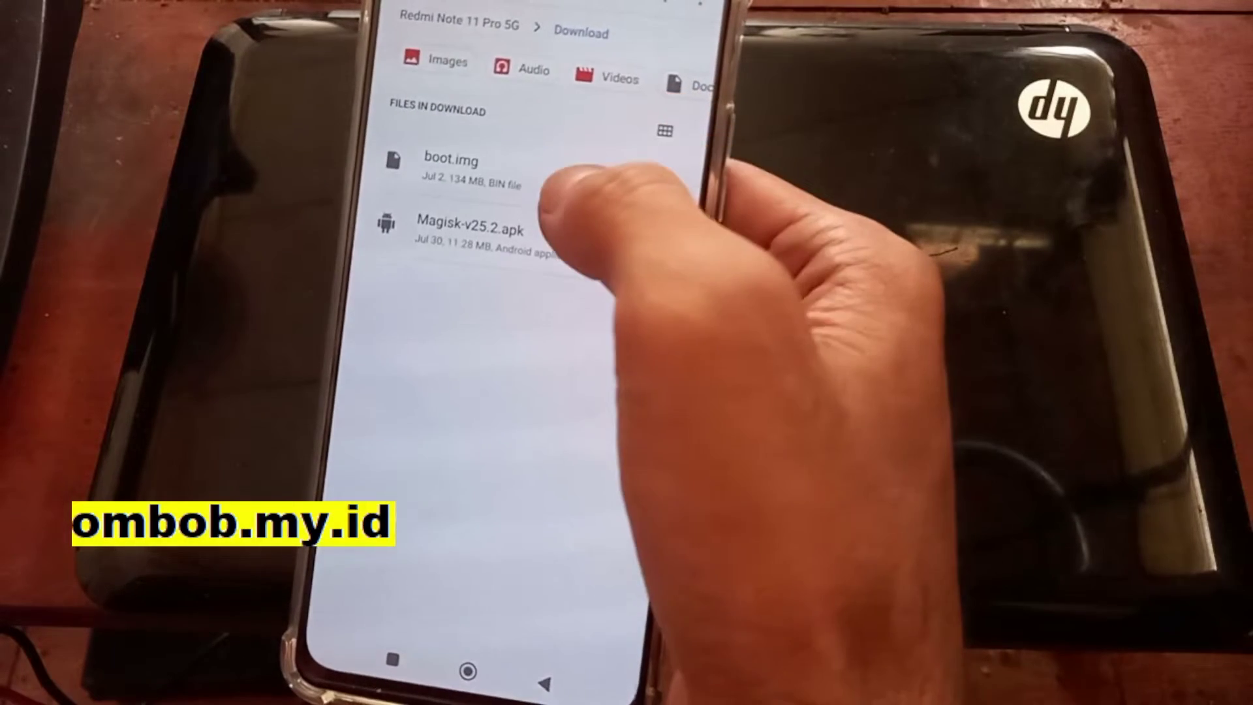
click(564, 179)
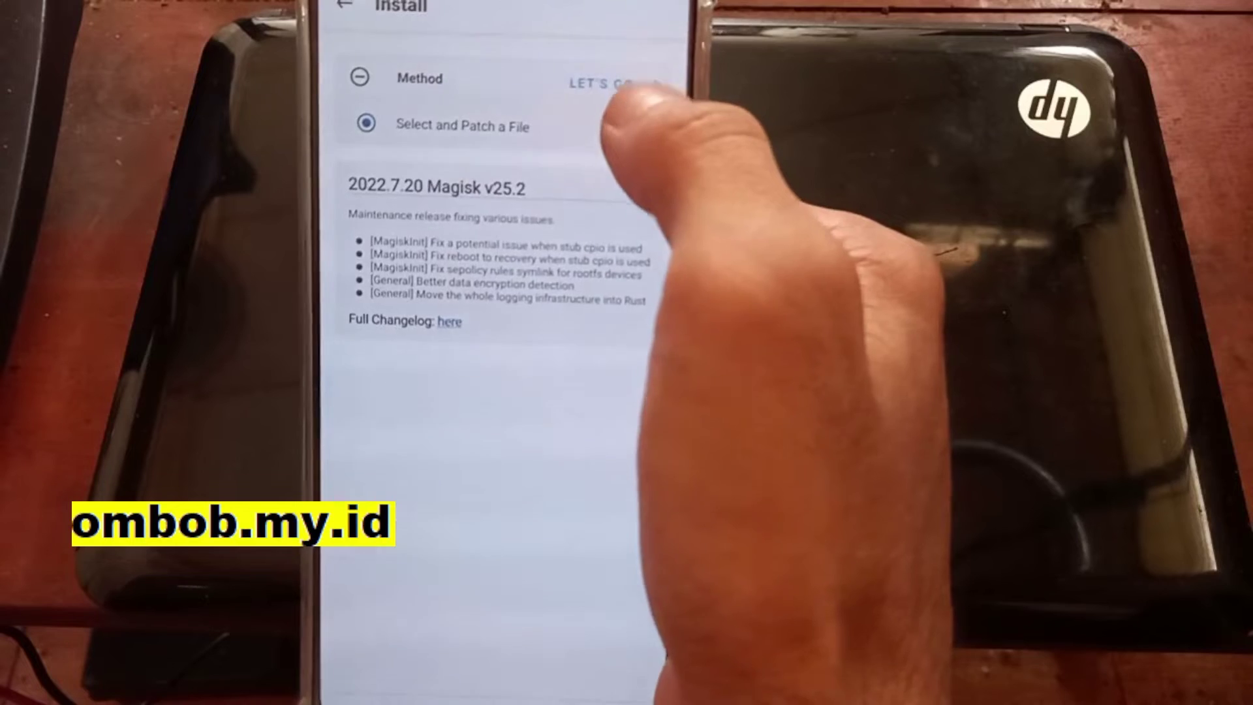
Start patching boot.img with Magisk 25.2 using LET'S GO
click(614, 83)
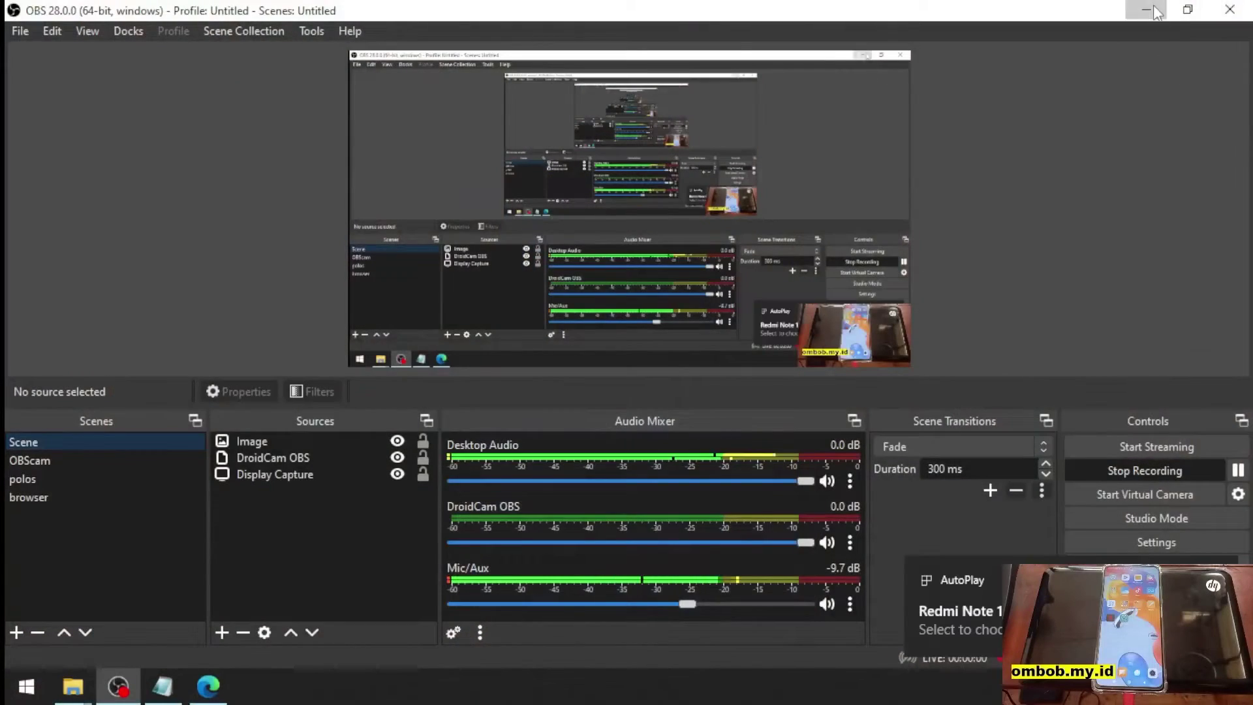
Copy magisk_patched-25200_tyvdB.img from the phone's Internal shared storage Download folder
key(super+d)
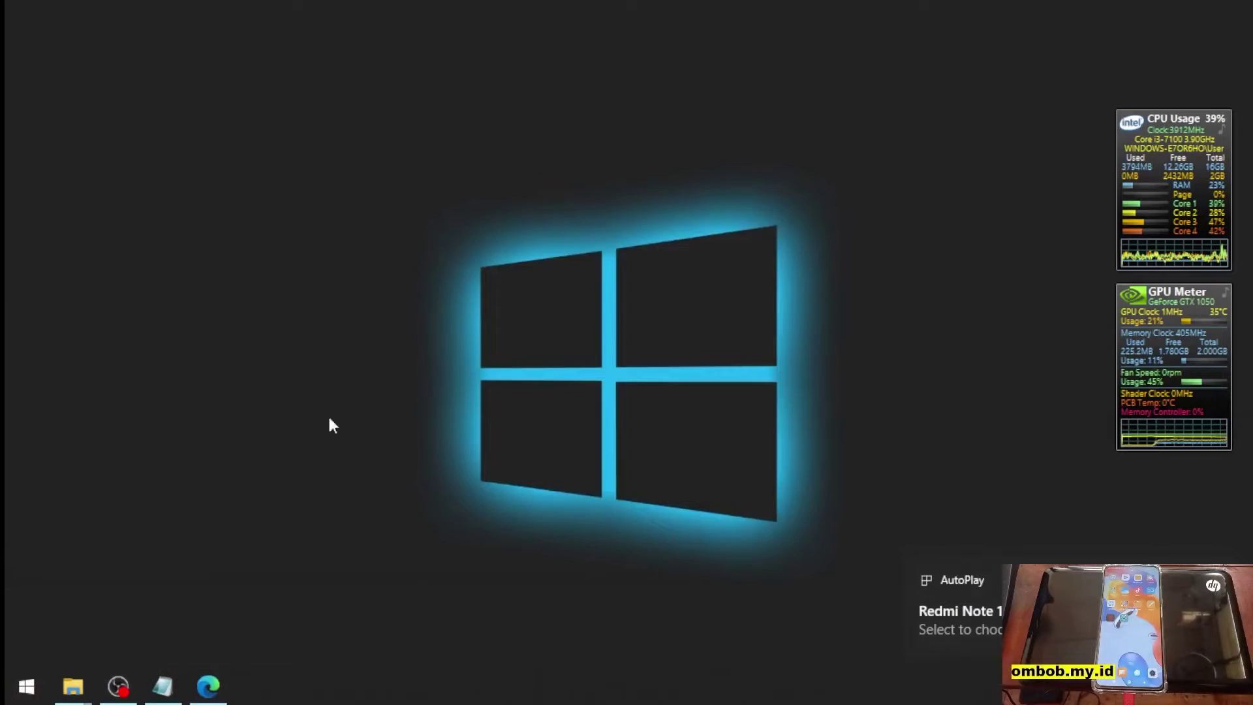
mouse_move(63, 682)
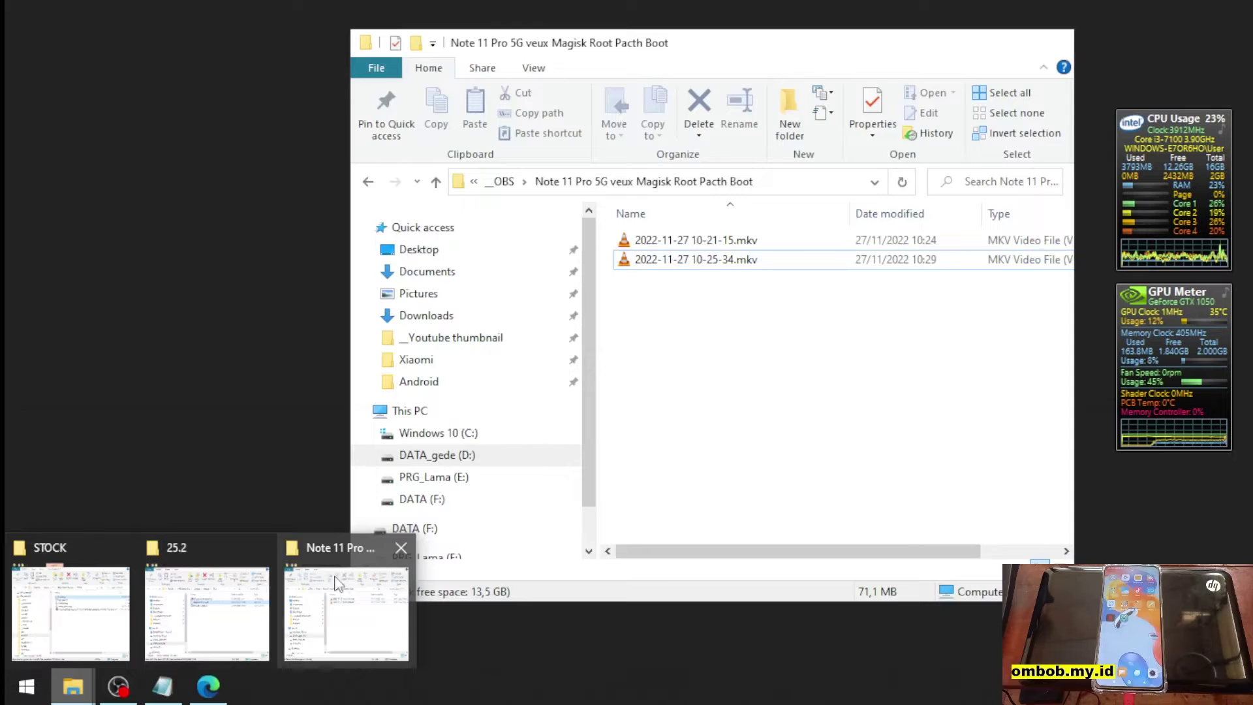
click(338, 583)
click(430, 434)
double_click(674, 248)
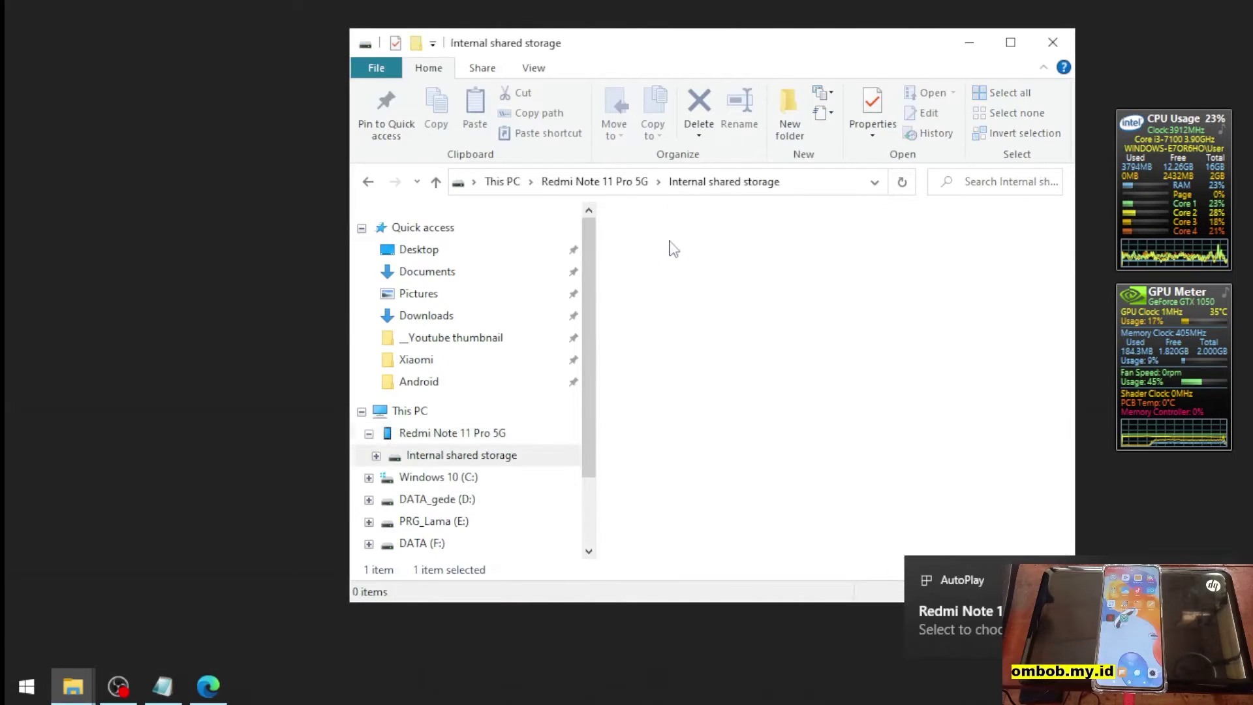
drag(748, 42, 709, 37)
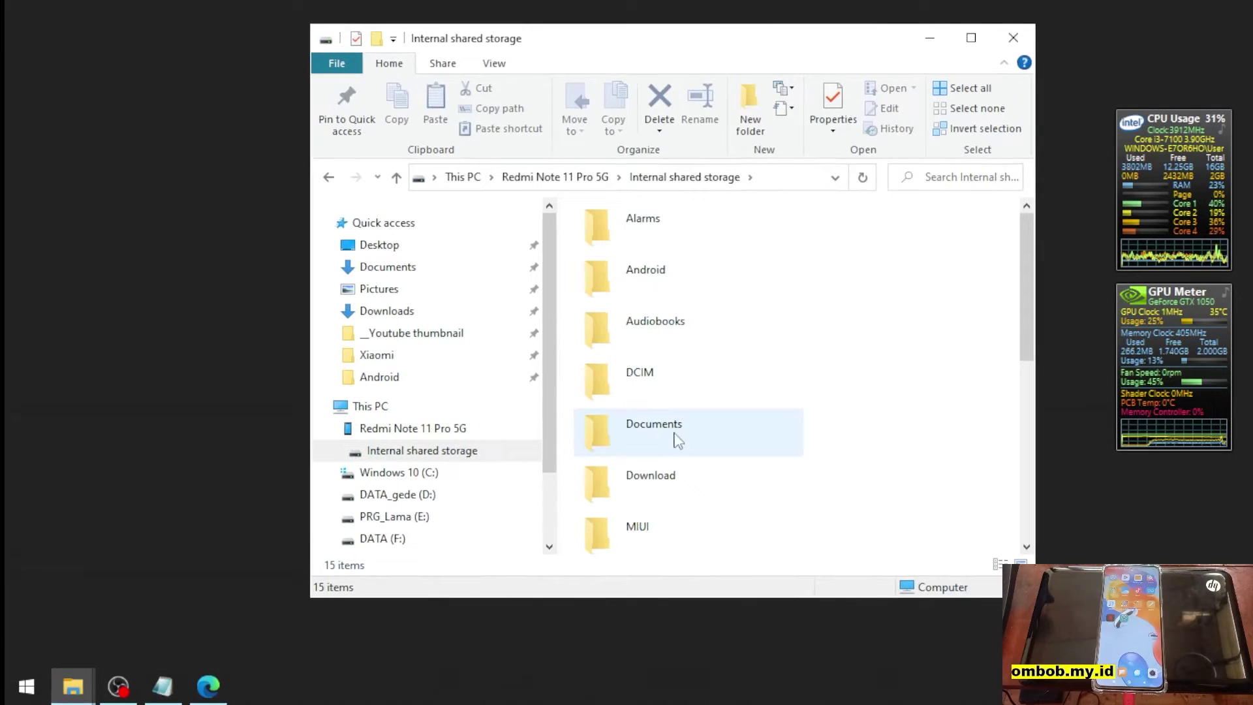
double_click(660, 479)
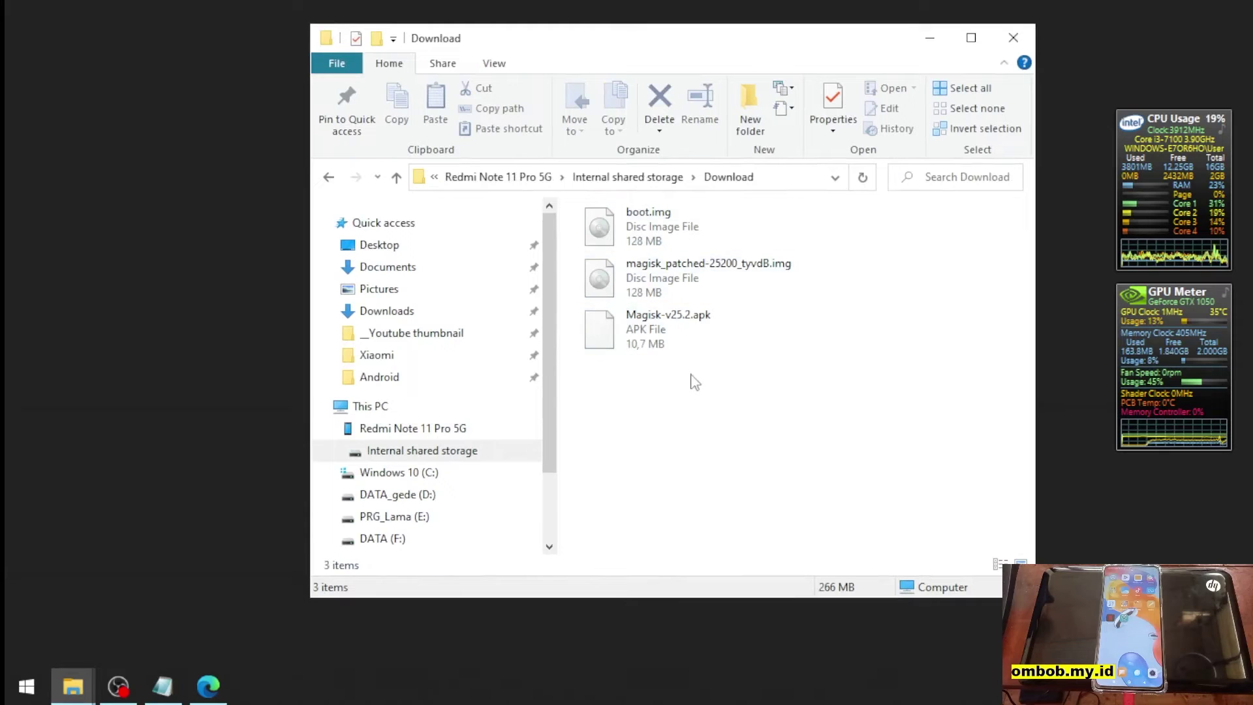
click(682, 273)
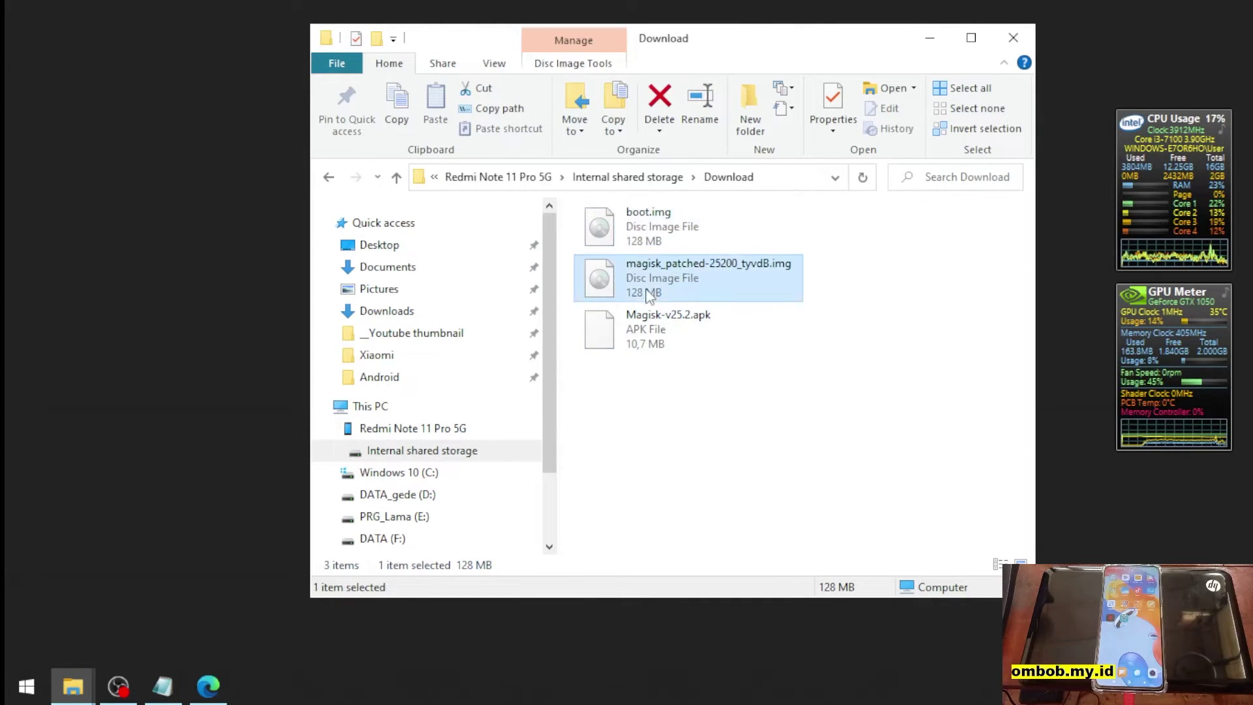
right_click(671, 287)
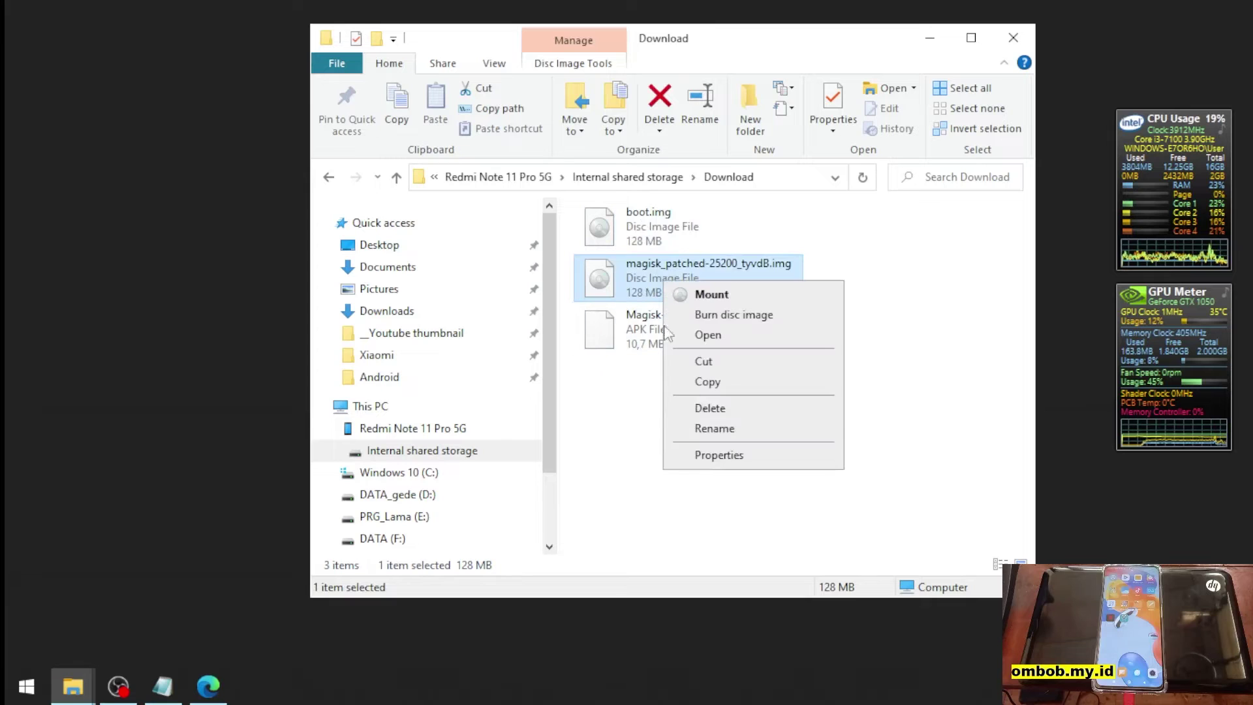
click(700, 387)
Paste the patched image into the PC's STOCK folder beside boot.img
mouse_move(72, 685)
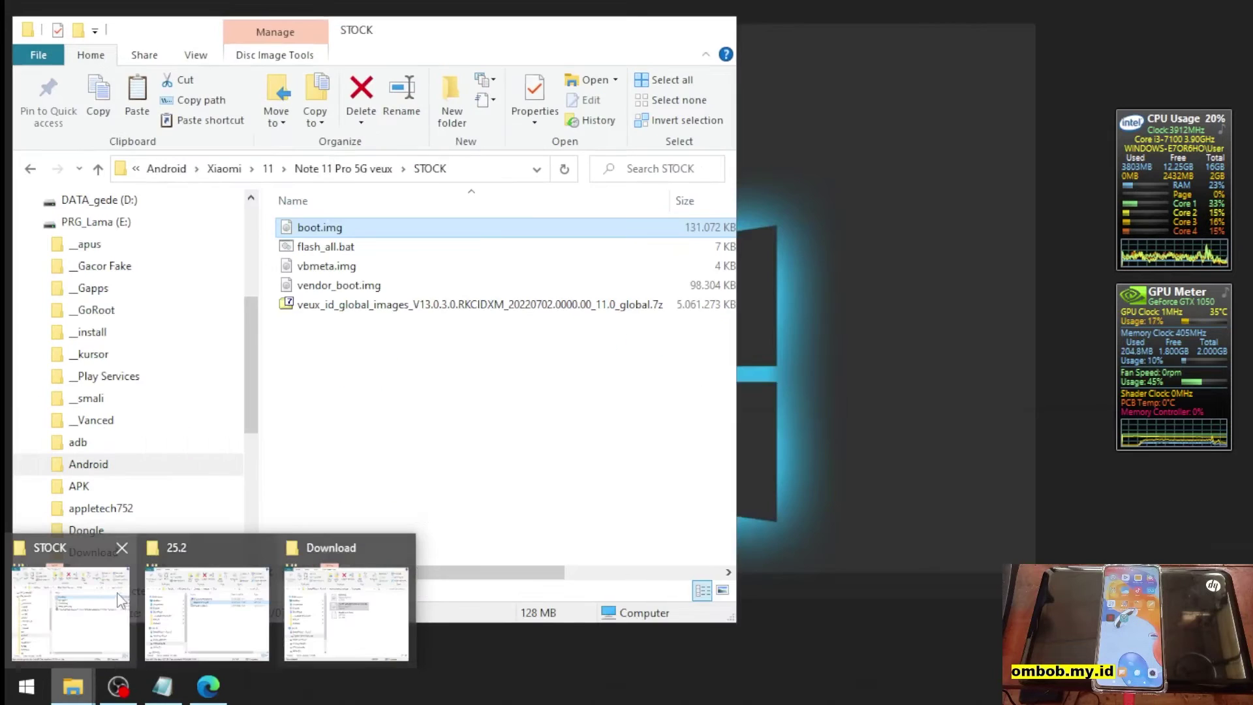
click(121, 599)
right_click(339, 415)
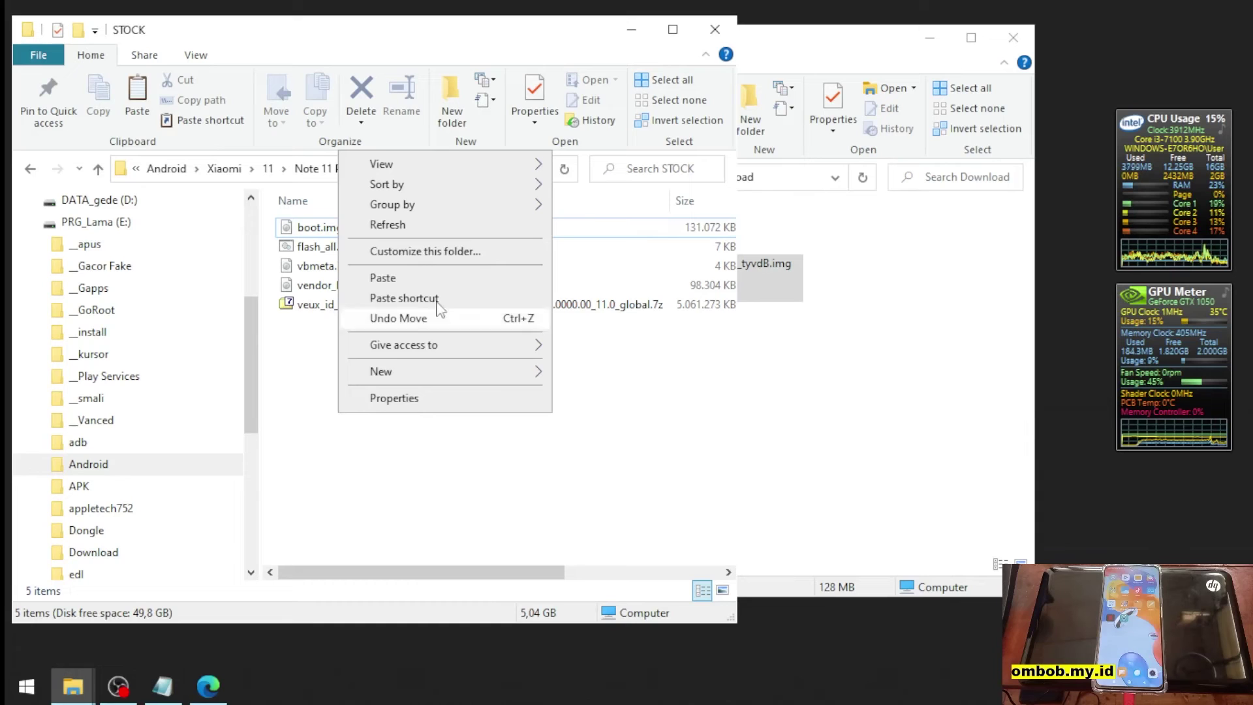
click(447, 279)
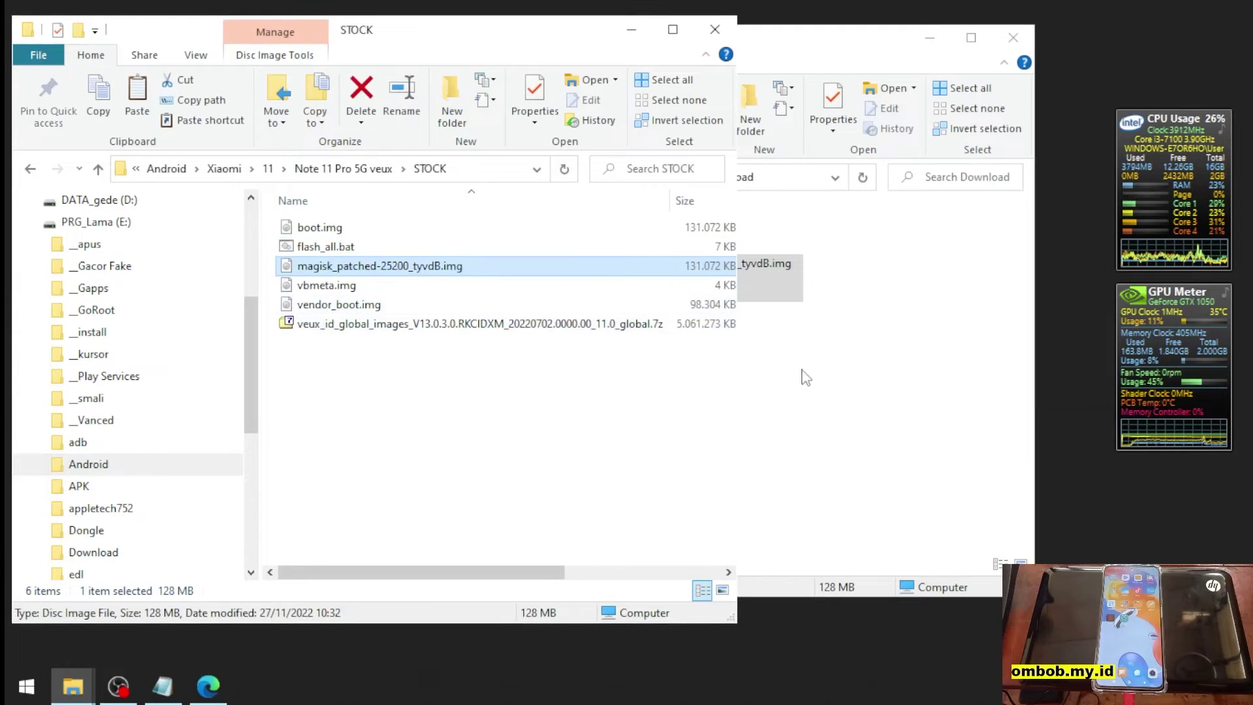
click(806, 378)
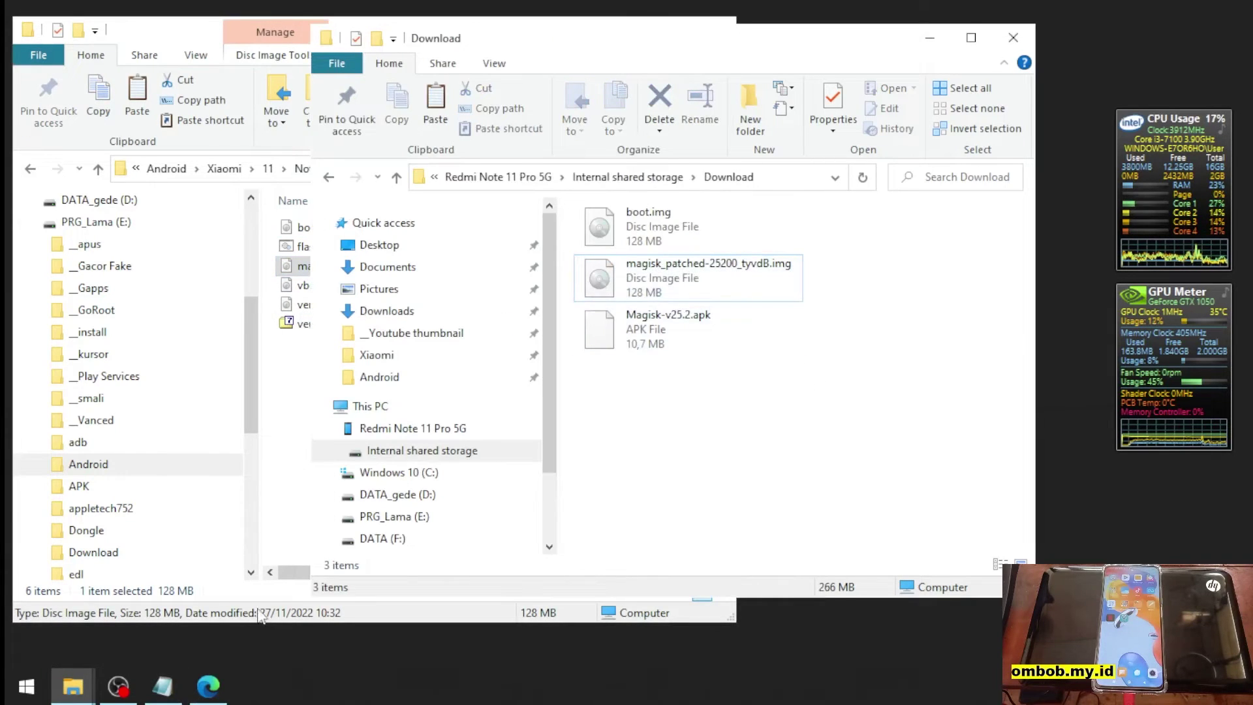
click(117, 687)
click(111, 457)
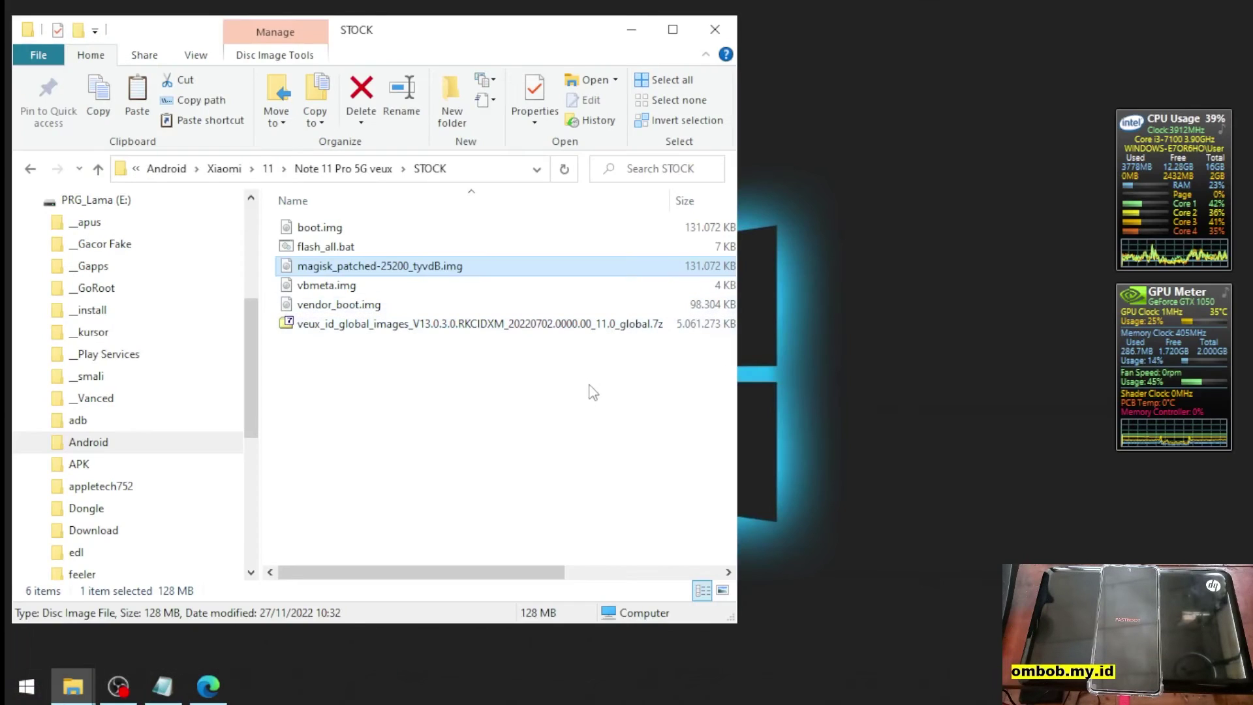
Launch Windows PowerShell from the Start menu and place it beside the STOCK folder
click(592, 392)
click(26, 685)
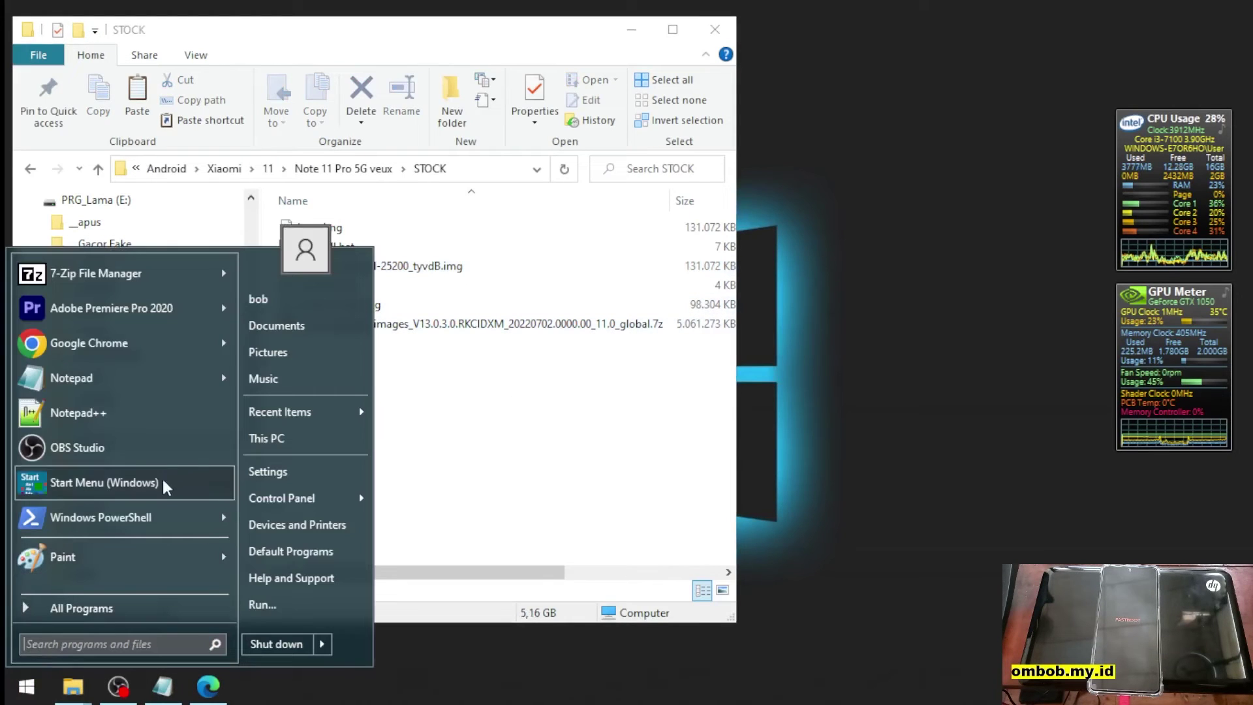
click(163, 519)
drag(568, 123, 635, 154)
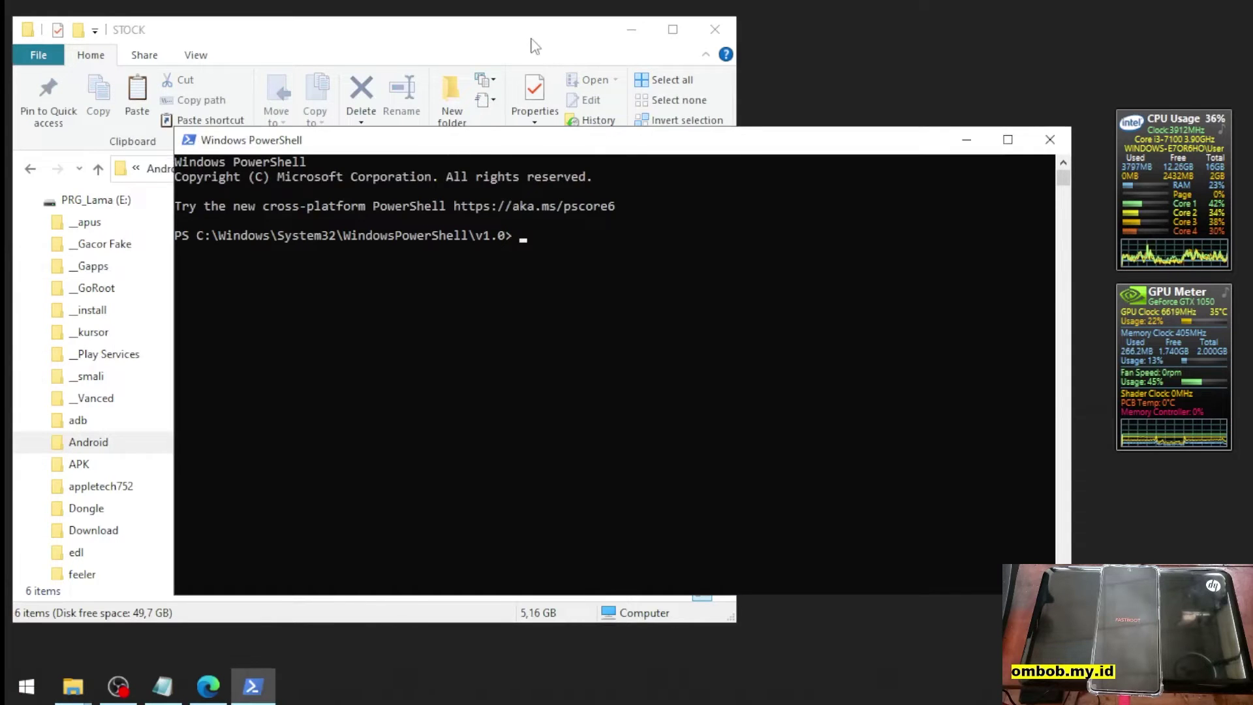
drag(534, 45, 479, 51)
click(705, 236)
key(alt+Tab)
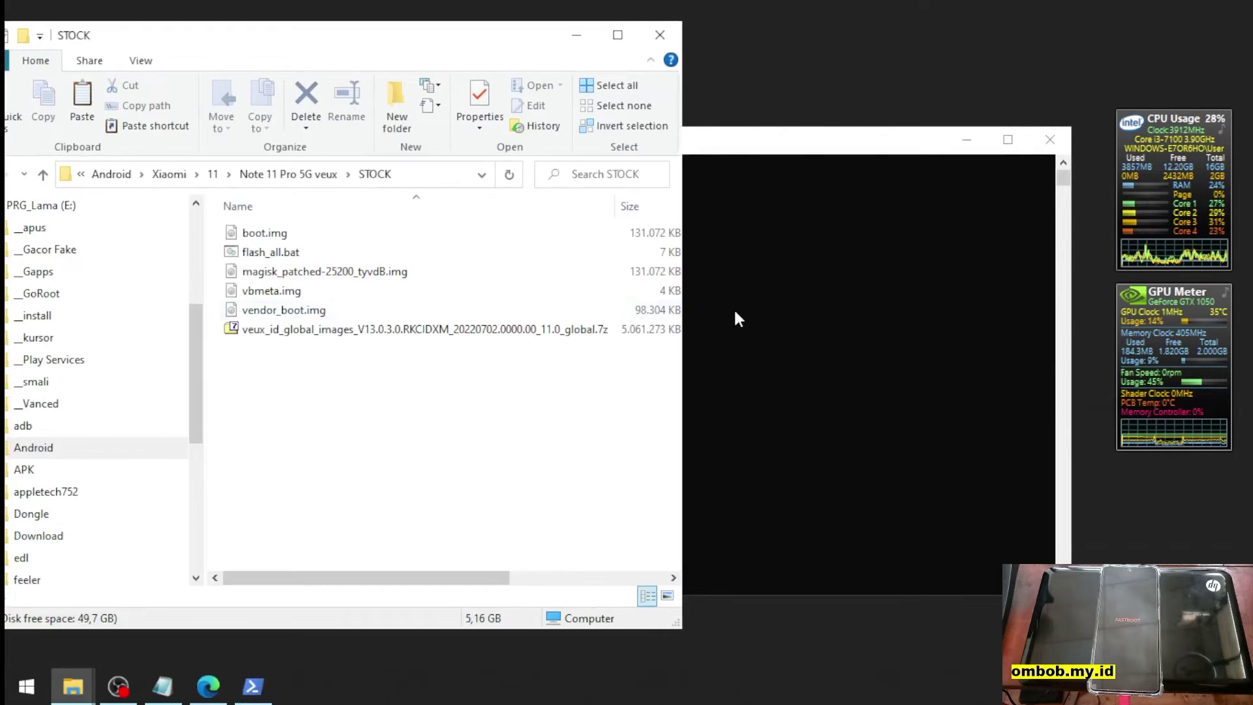
Move the console to the C:\ root with cd \ and bring up the rooting notes
click(735, 312)
text(cd \)
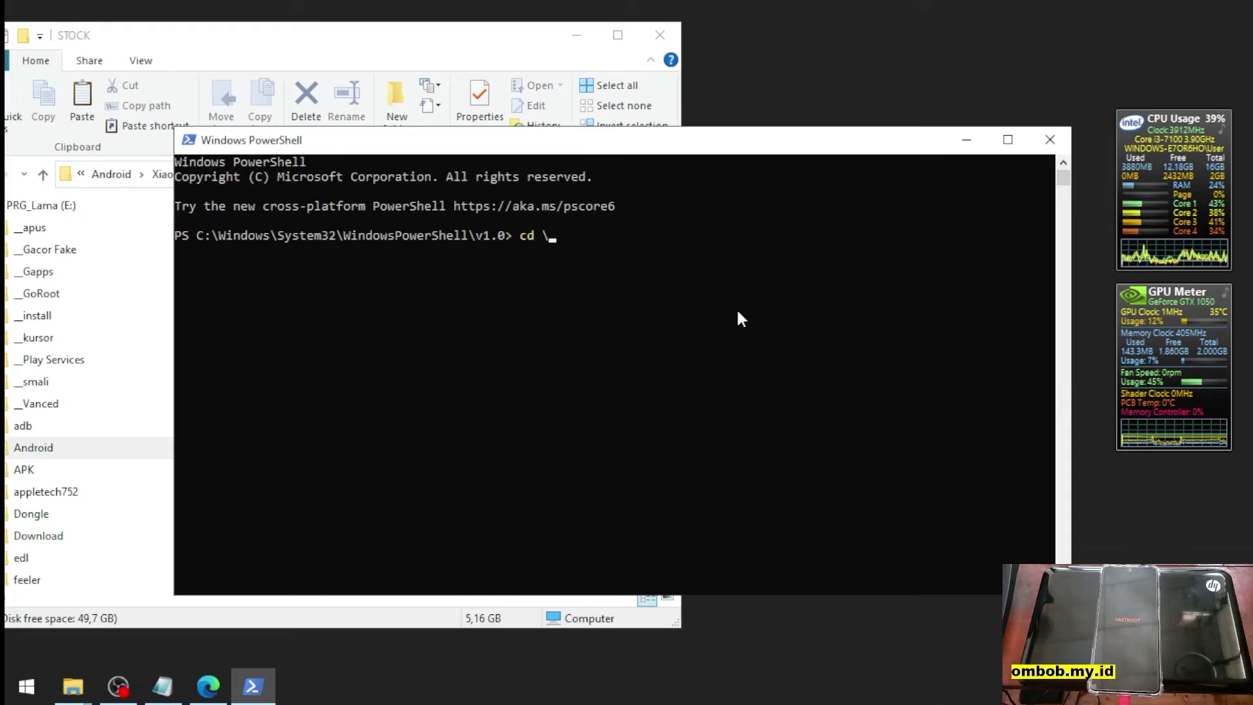
key(Return)
click(497, 52)
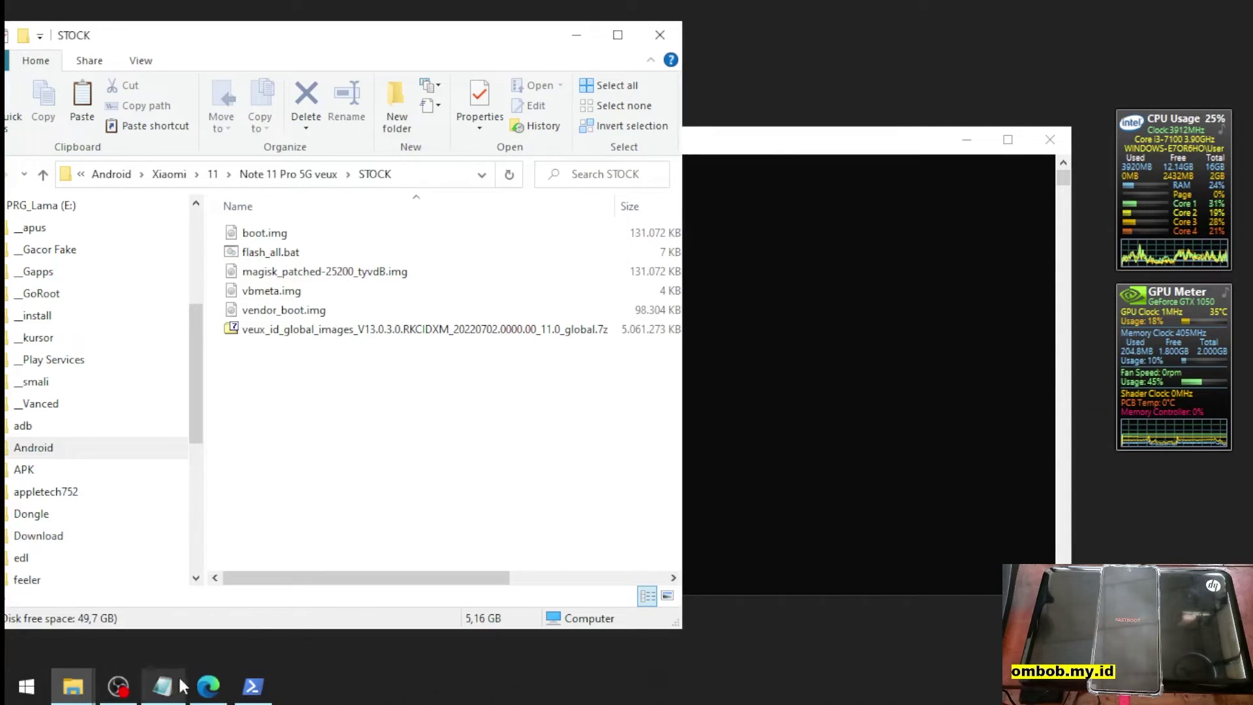
click(180, 685)
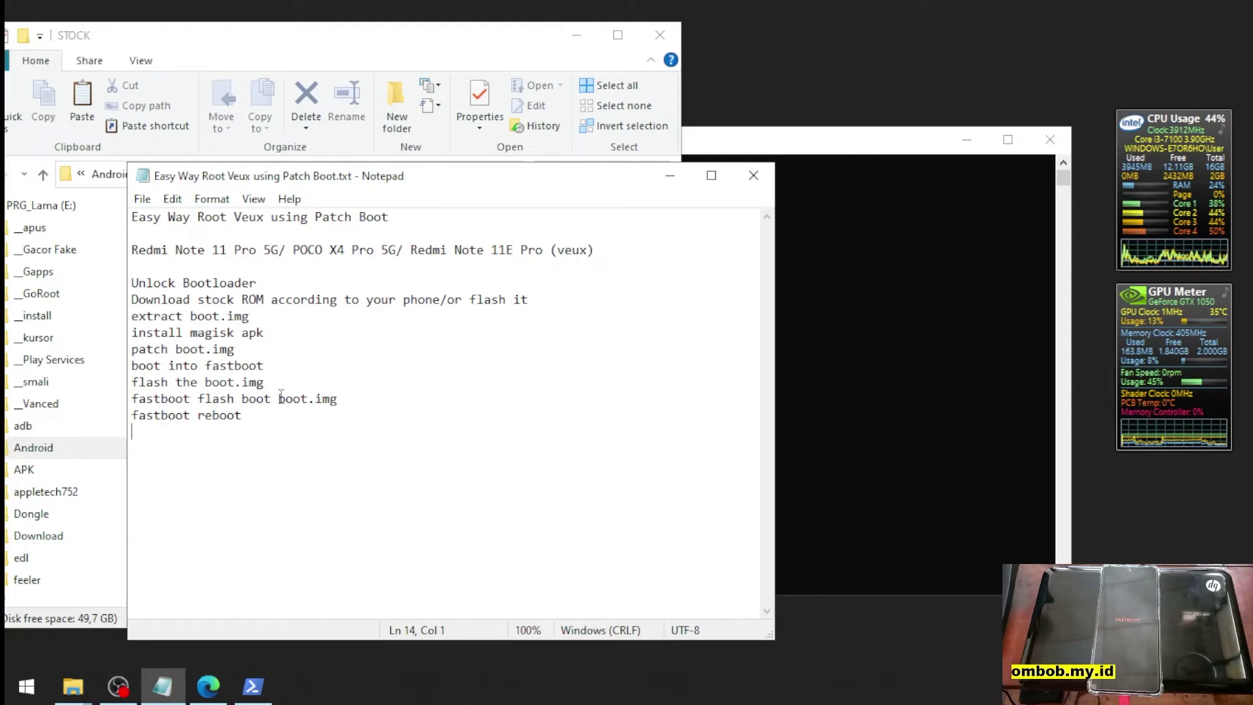
Flash the magisk_patched-25200 image with fastboot flash boot, confirming it wrote to boot_a
drag(279, 398, 127, 399)
right_click(163, 408)
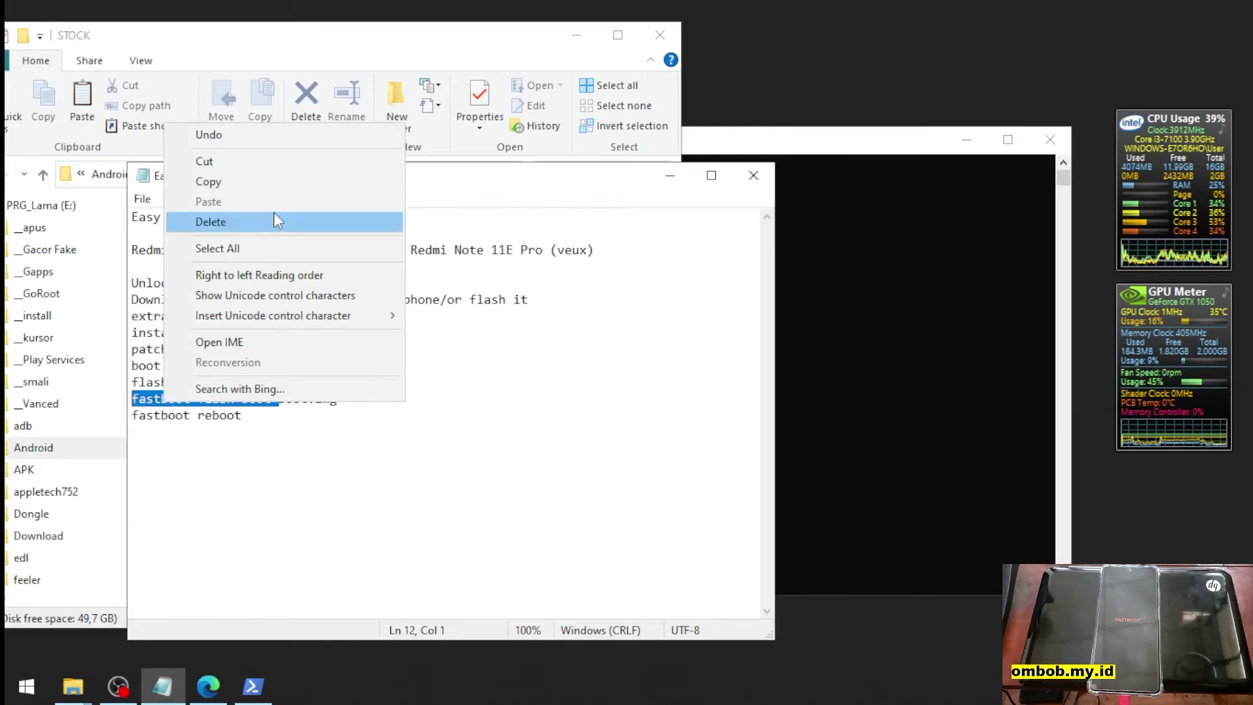
click(282, 183)
click(781, 228)
right_click(646, 265)
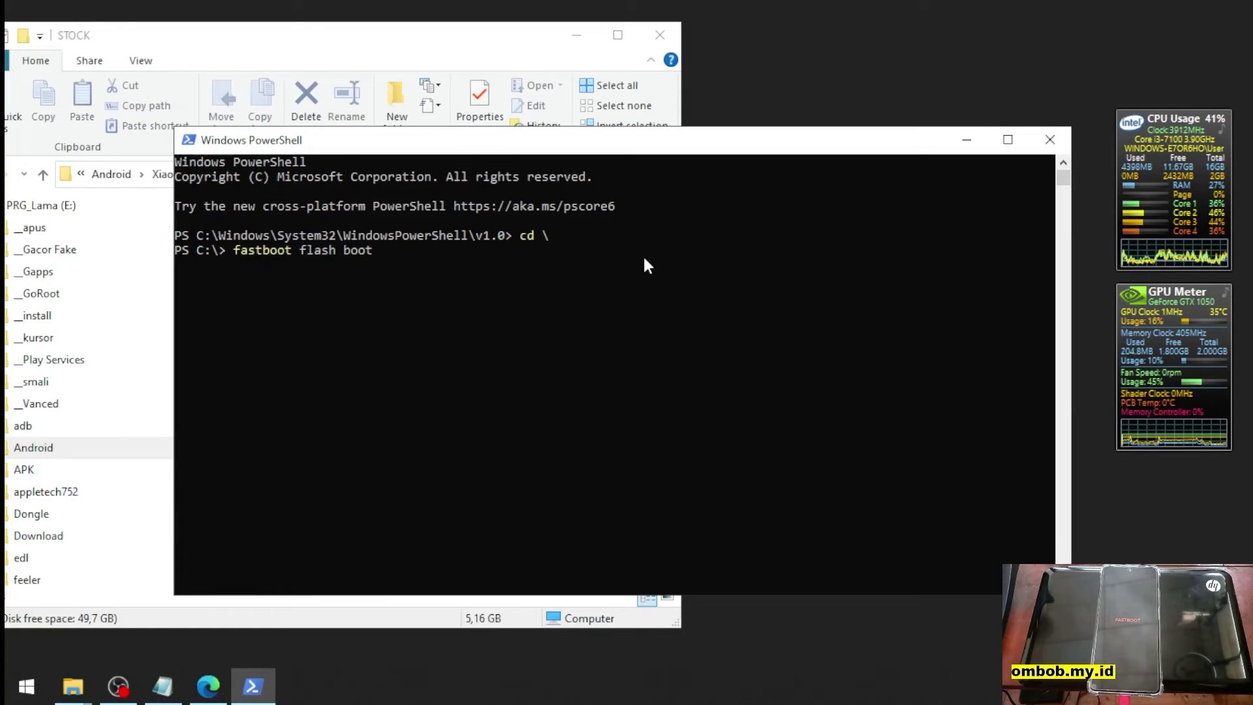
click(449, 51)
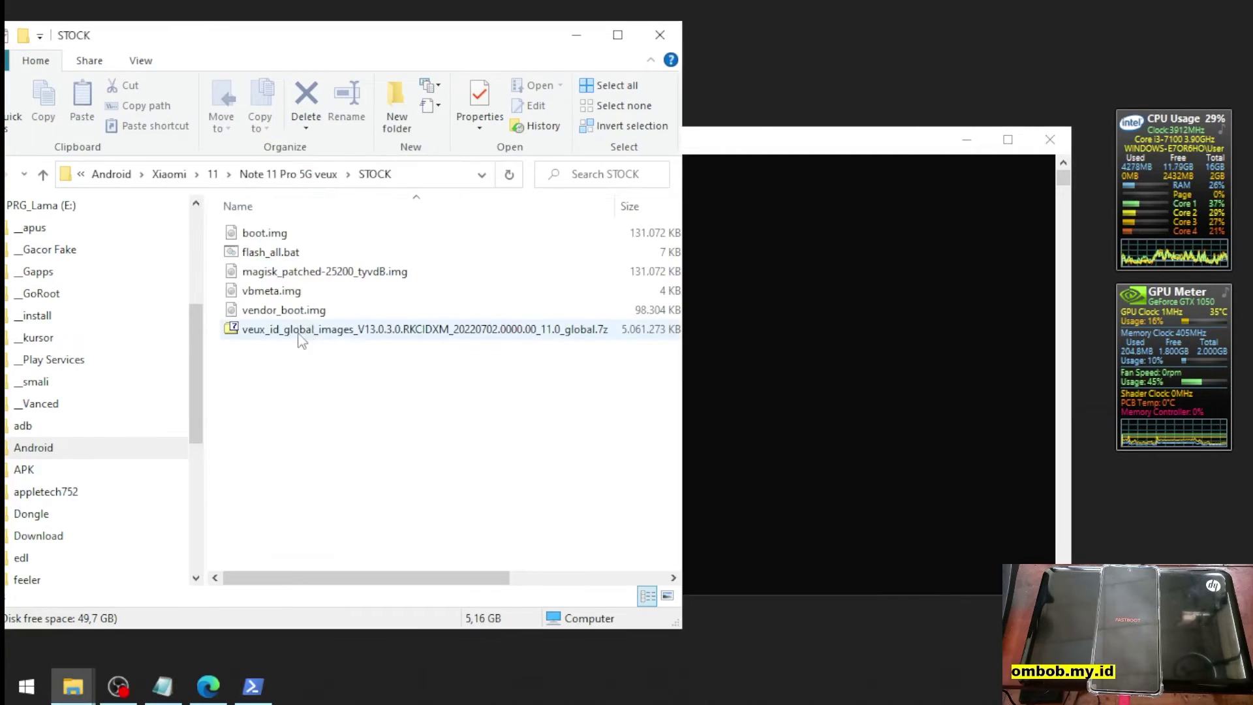
drag(301, 271, 726, 293)
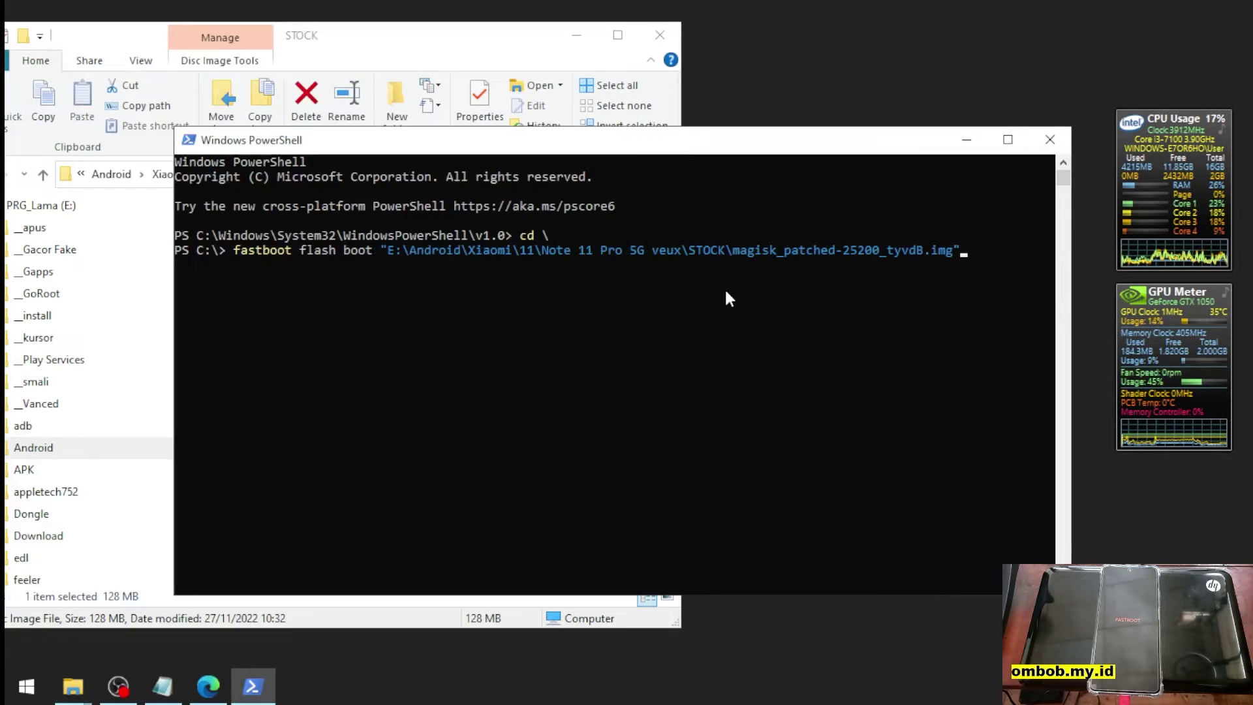
drag(709, 146, 681, 162)
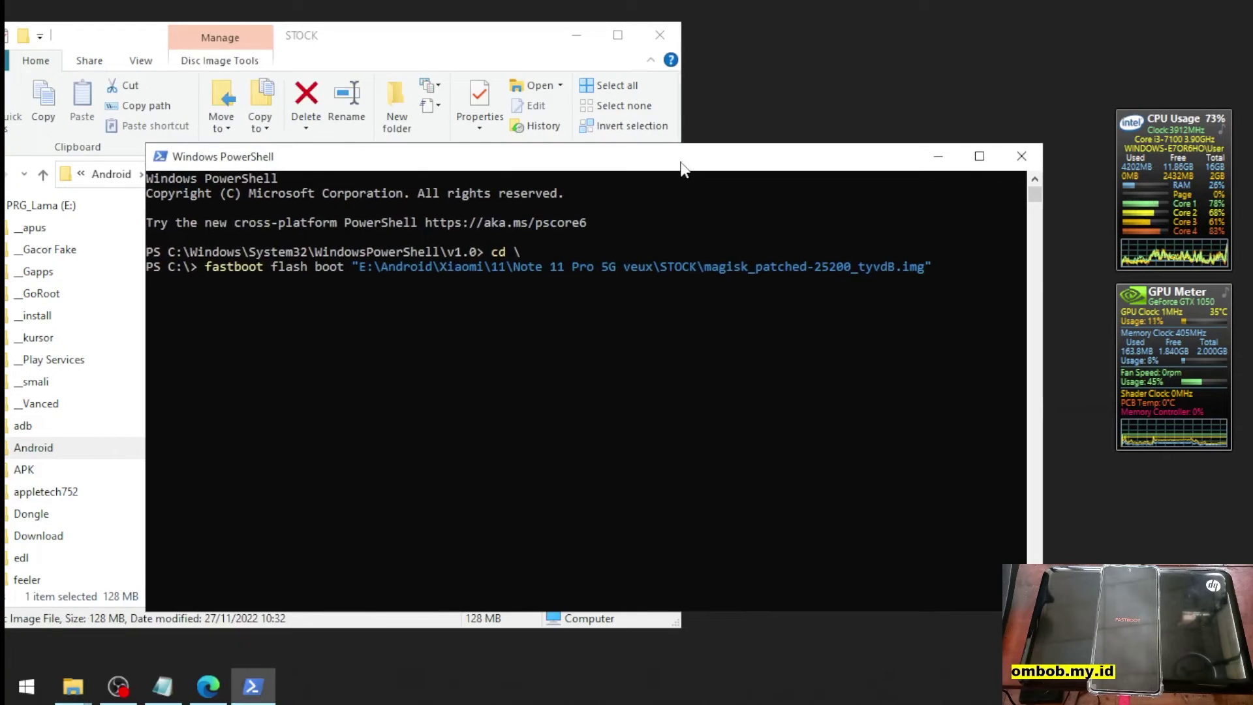
key(Return)
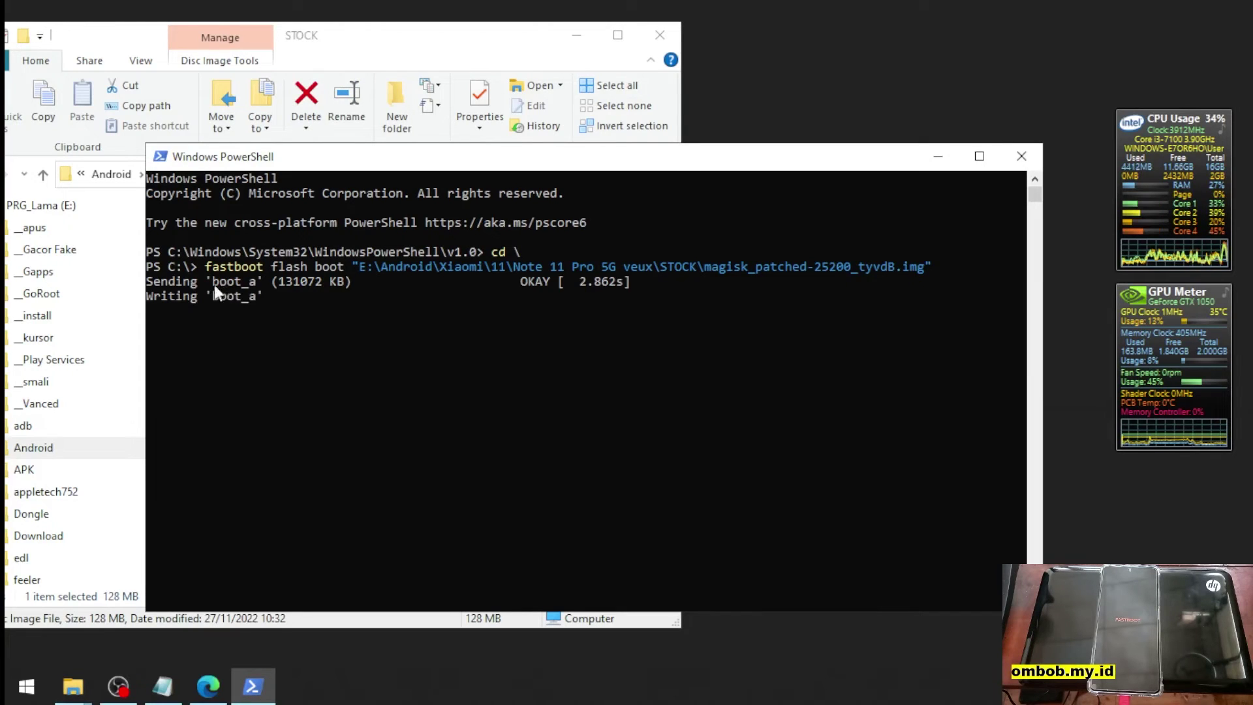
drag(216, 279, 229, 280)
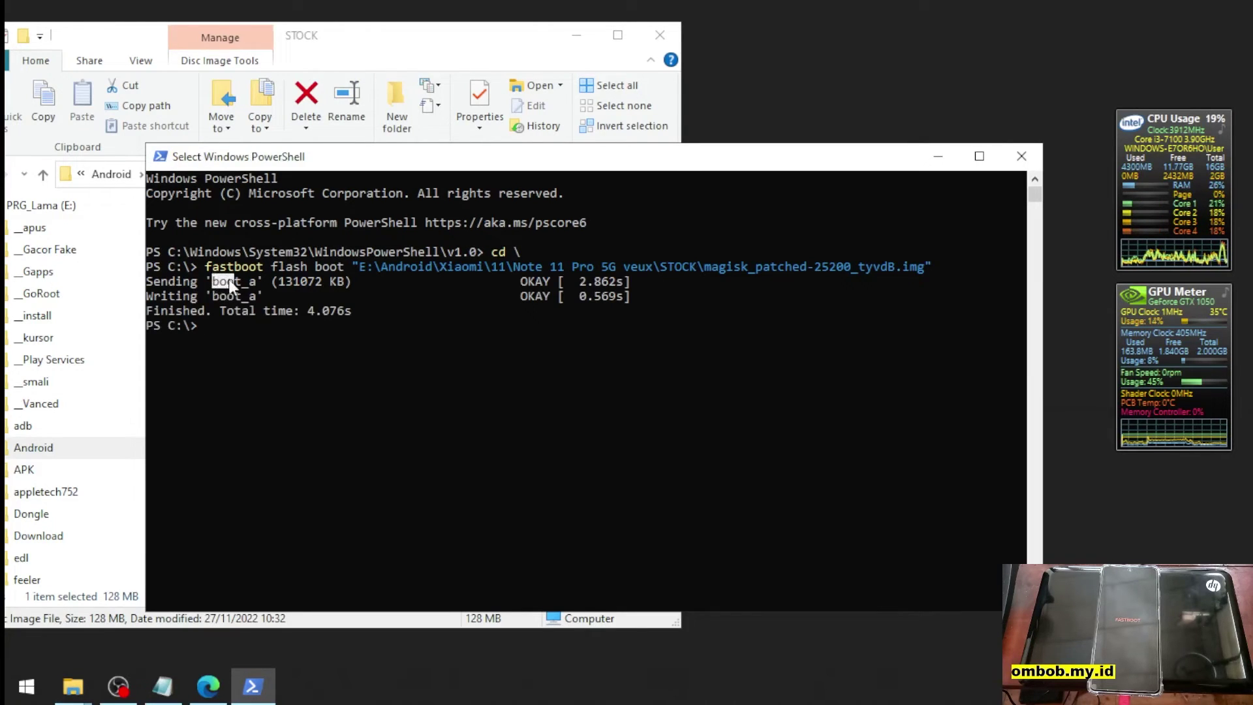
click(251, 282)
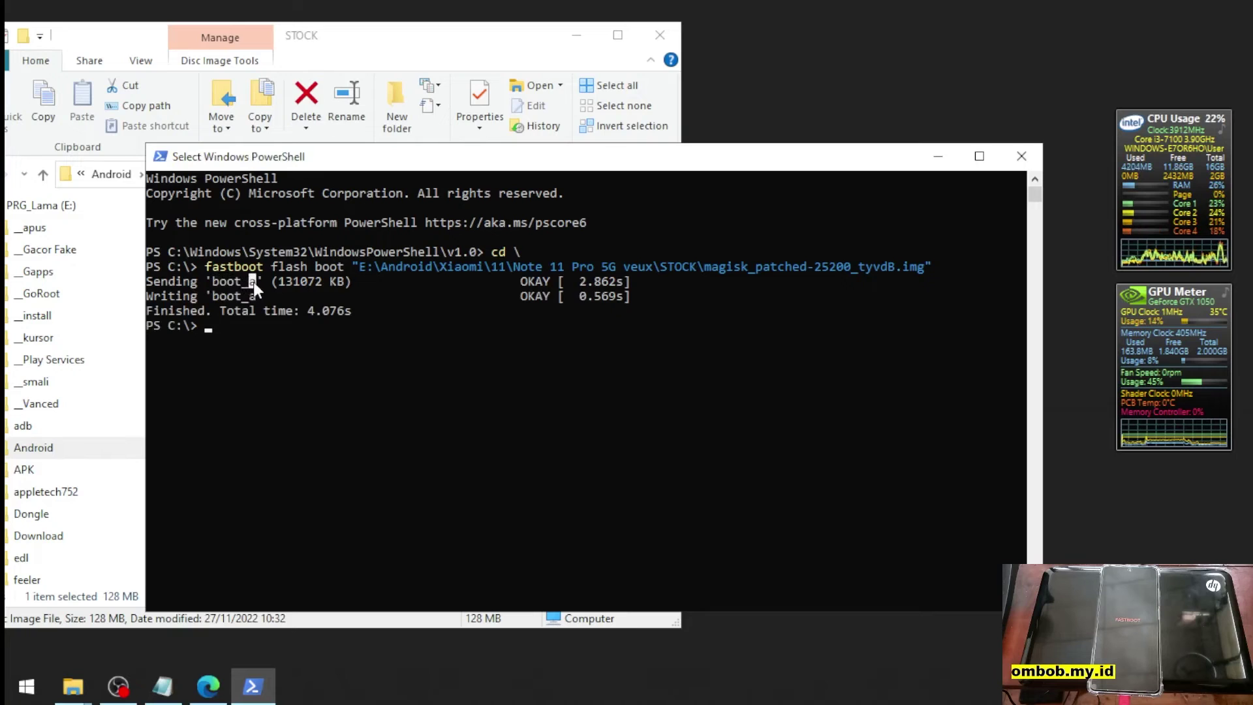
Copy 'fastboot reboot' from the notes and run it in PowerShell
click(162, 686)
click(358, 415)
drag(358, 415, 156, 416)
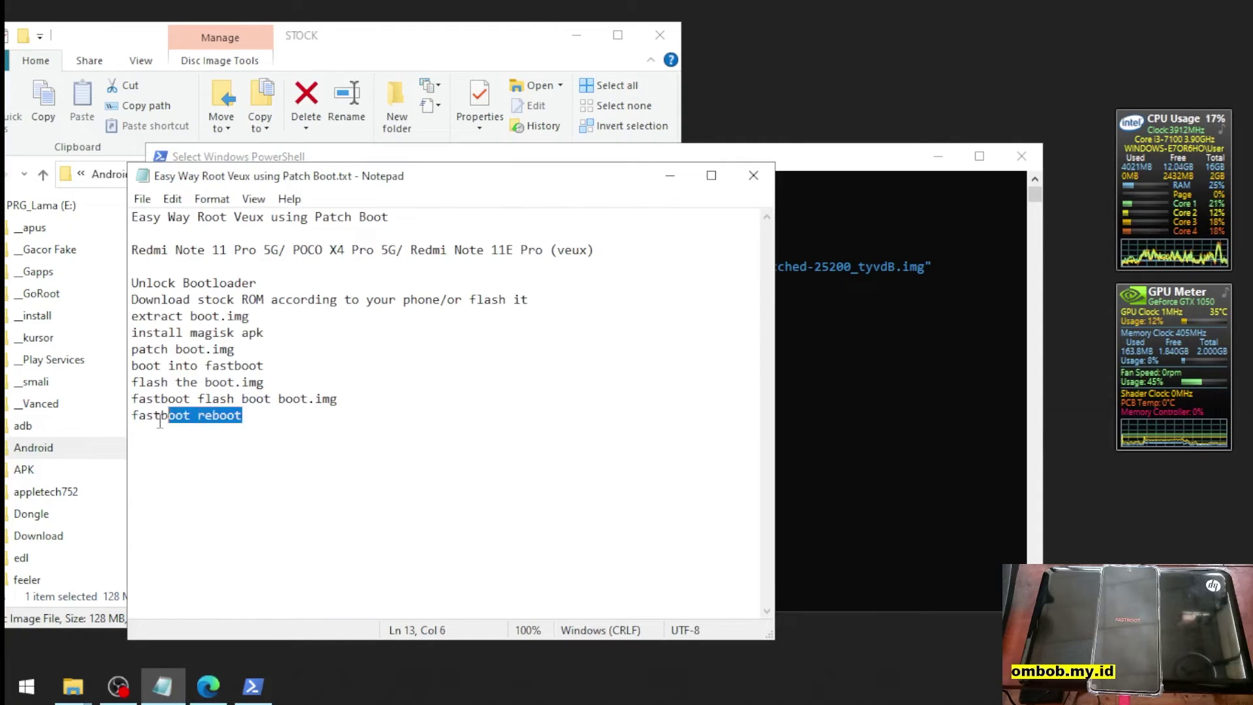
key(Down)
drag(243, 416, 131, 415)
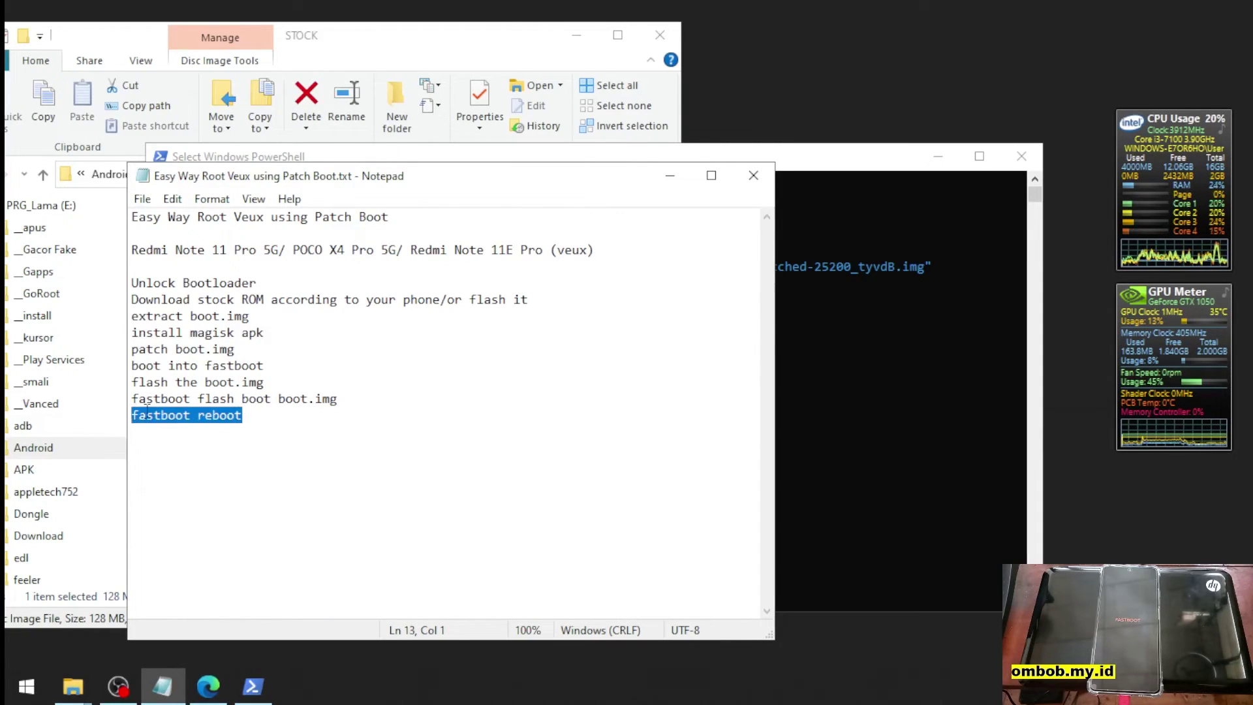
right_click(175, 424)
click(261, 190)
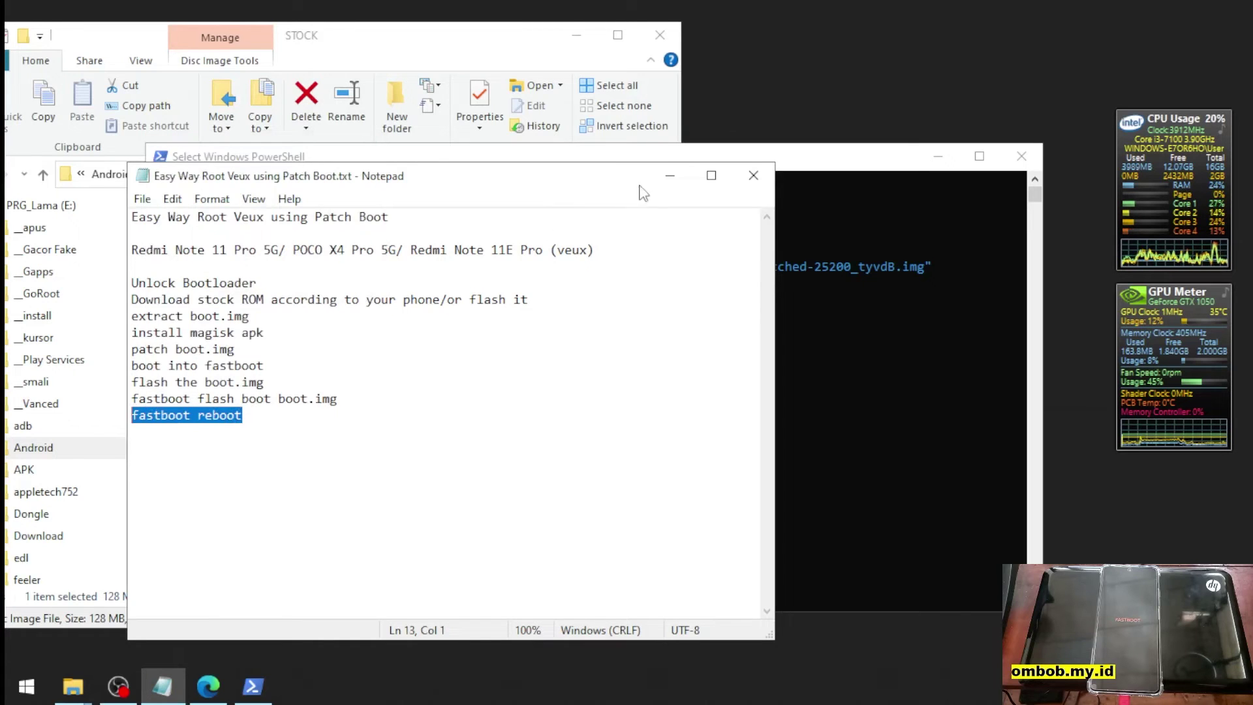
key(alt+Tab)
right_click(507, 373)
right_click(508, 373)
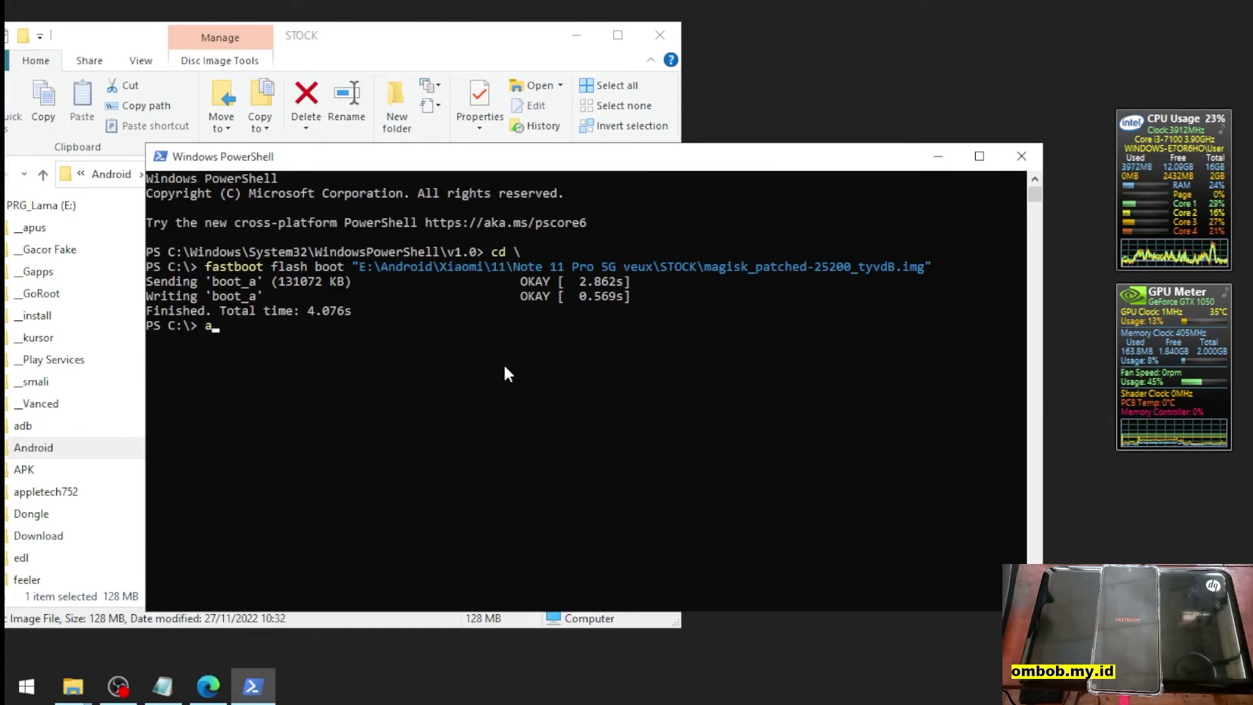
click(163, 686)
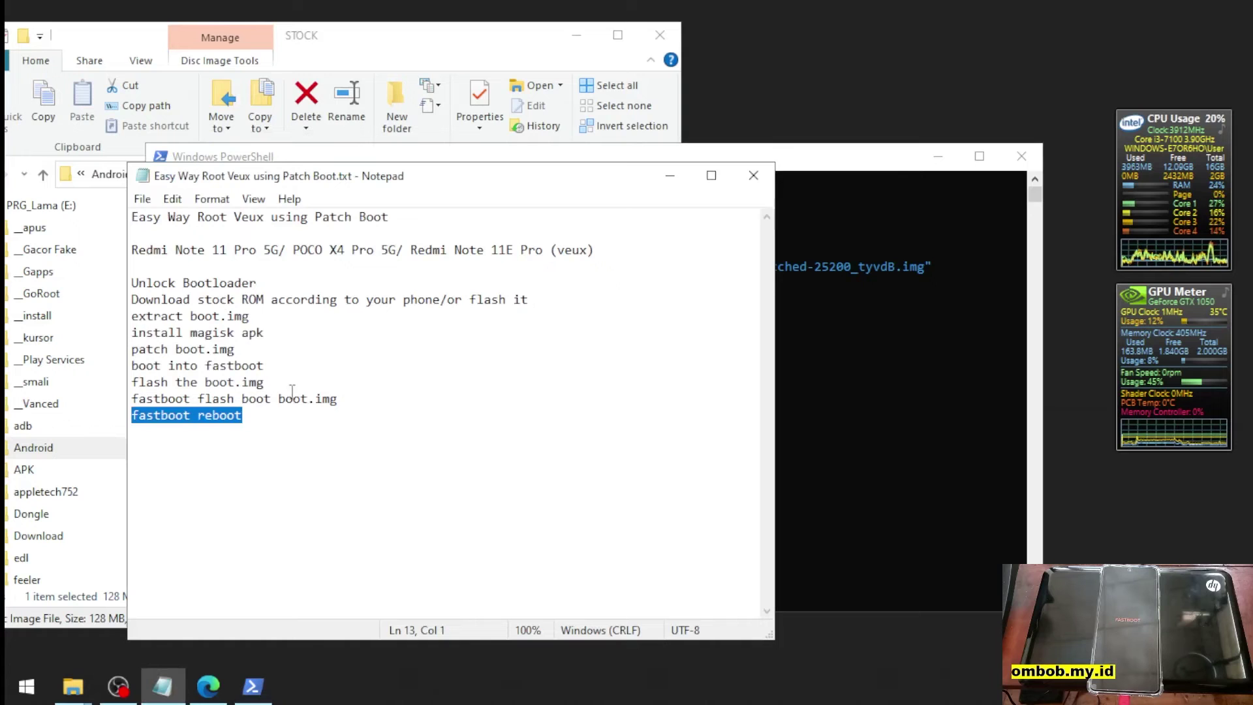
click(835, 396)
key(BackSpace)
right_click(717, 401)
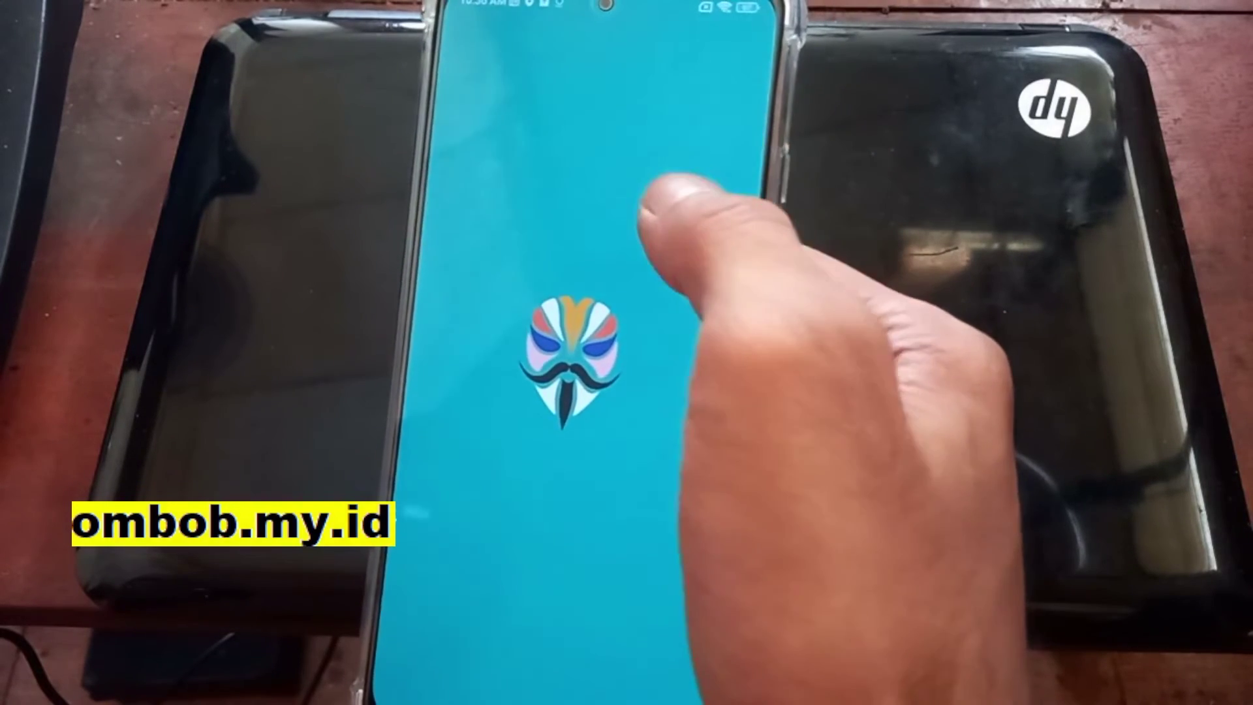
Hide the official-download warning on Magisk's Home page showing 25.2 installed, then open Settings
drag(646, 91, 637, 210)
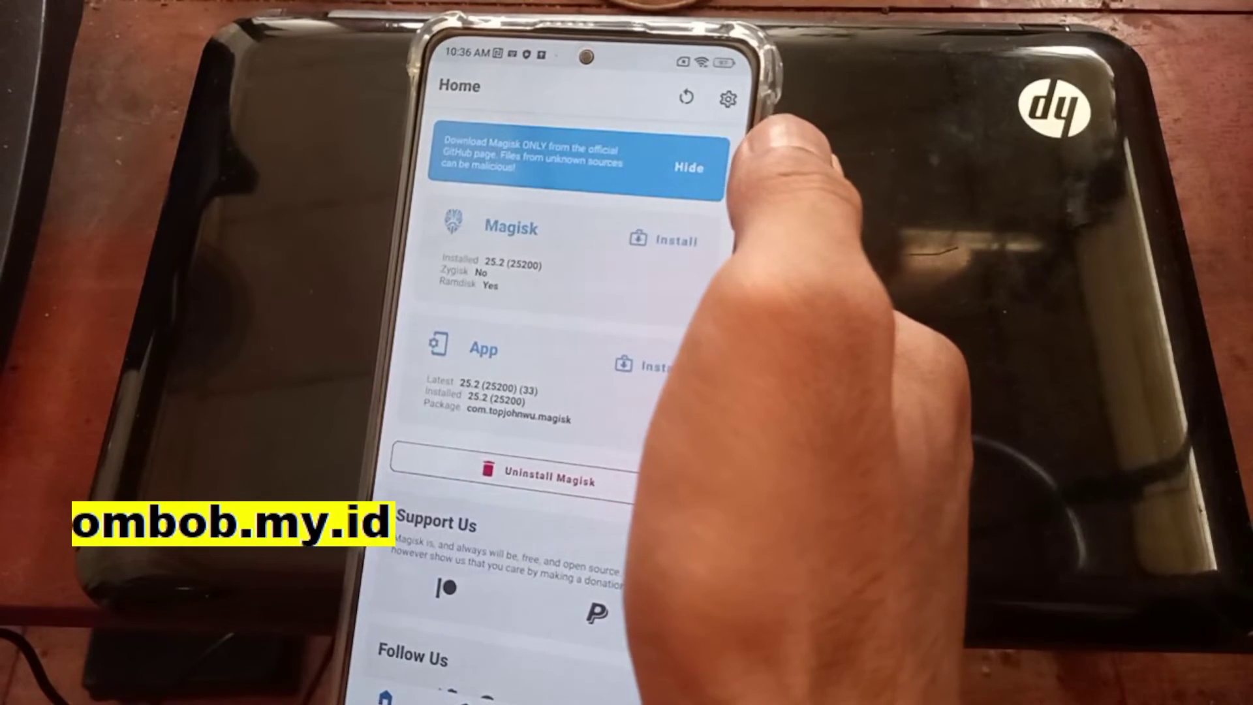
click(688, 167)
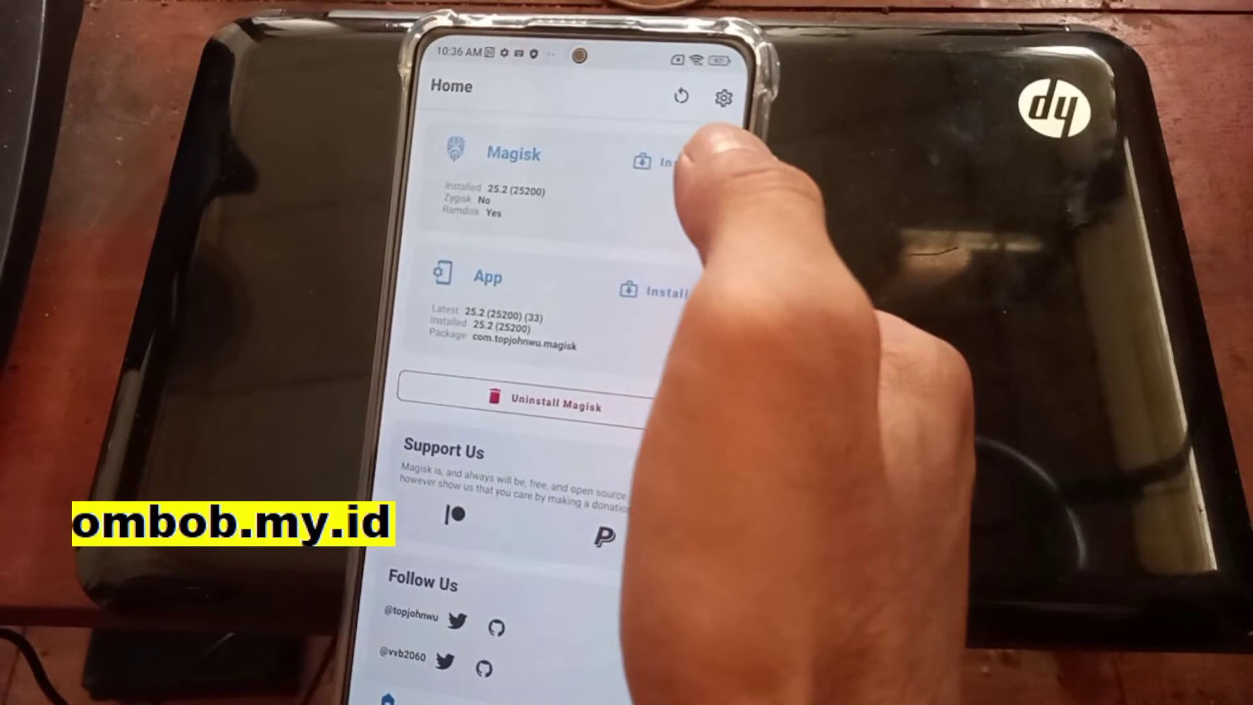
drag(629, 105, 630, 52)
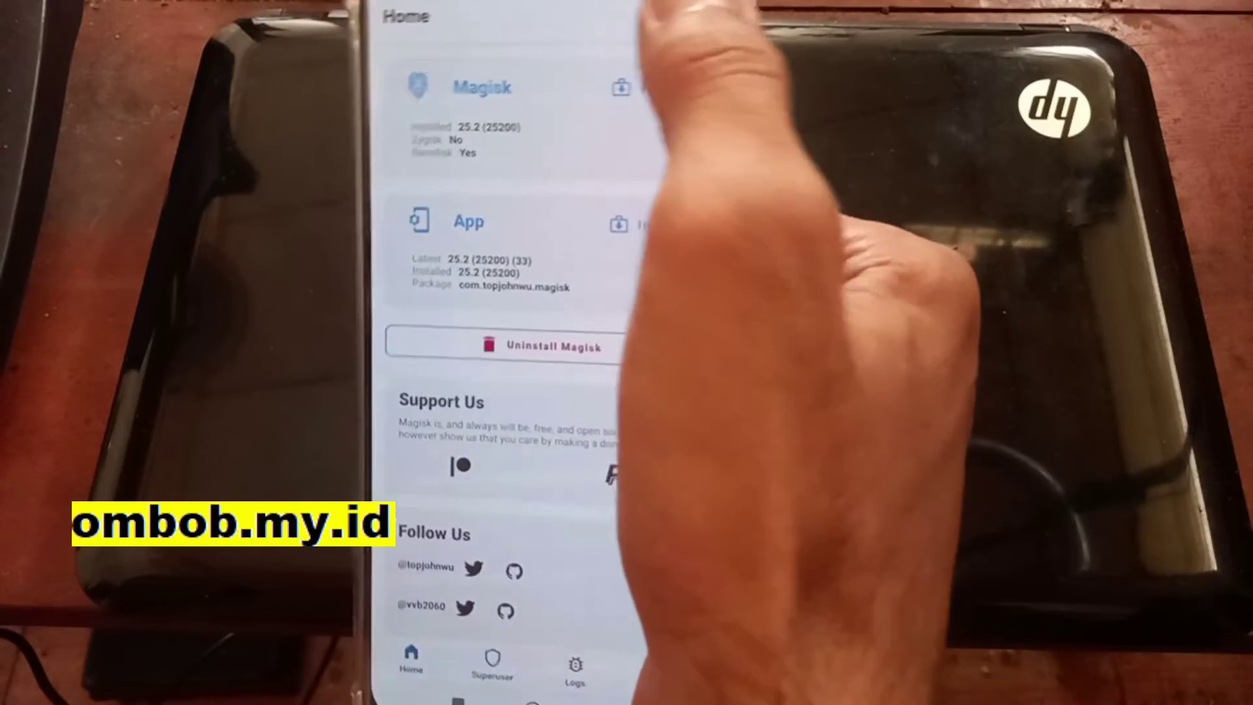
click(685, 21)
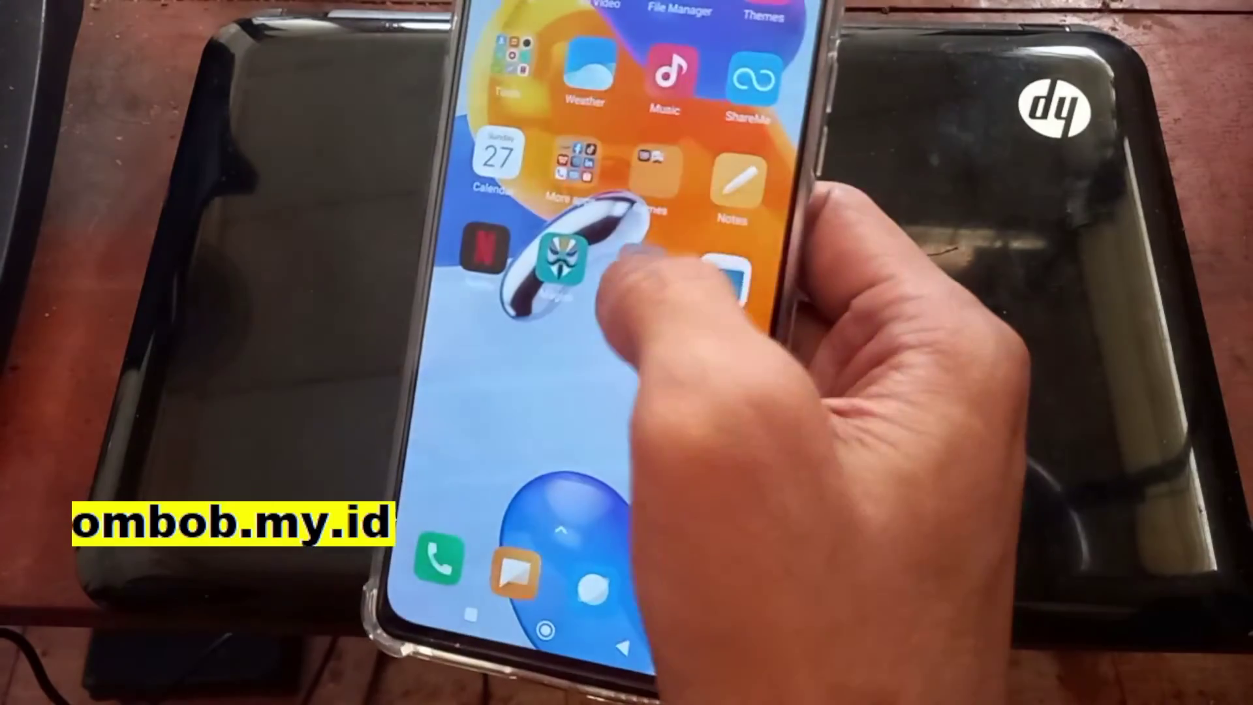
Launch Root Explorer, grant superuser and storage access, skip Getting Started, and open ROOT
click(561, 261)
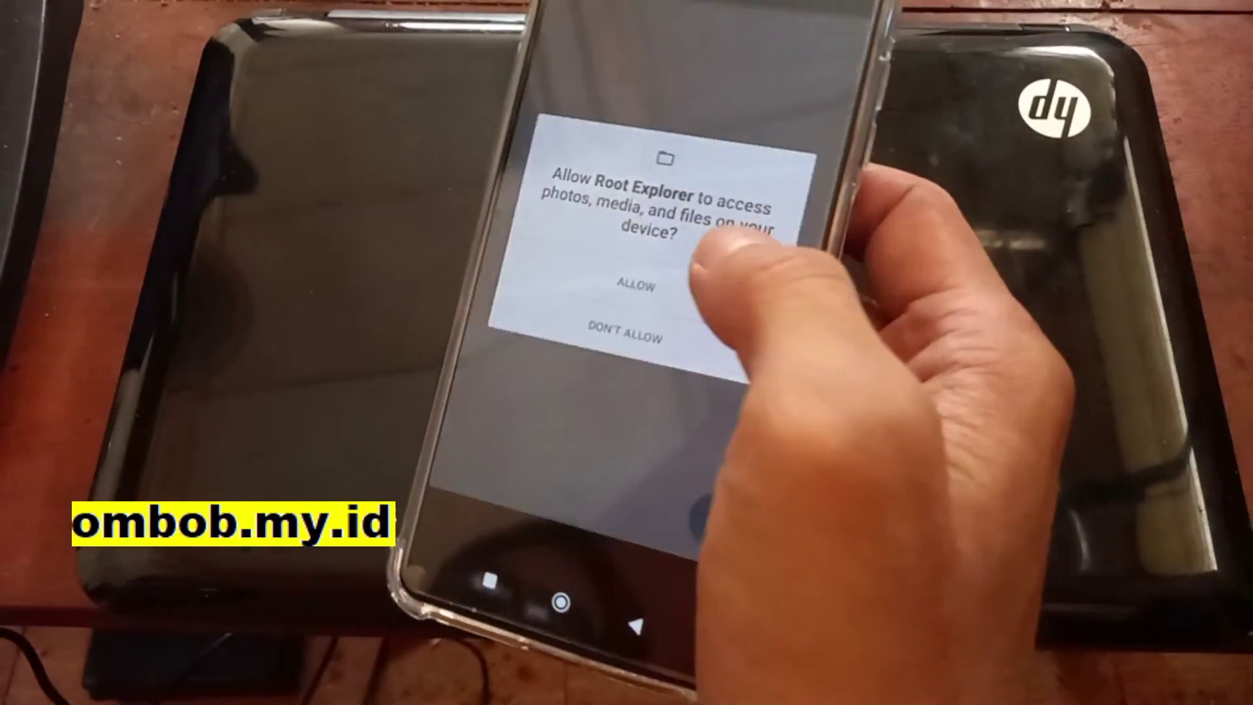
click(636, 285)
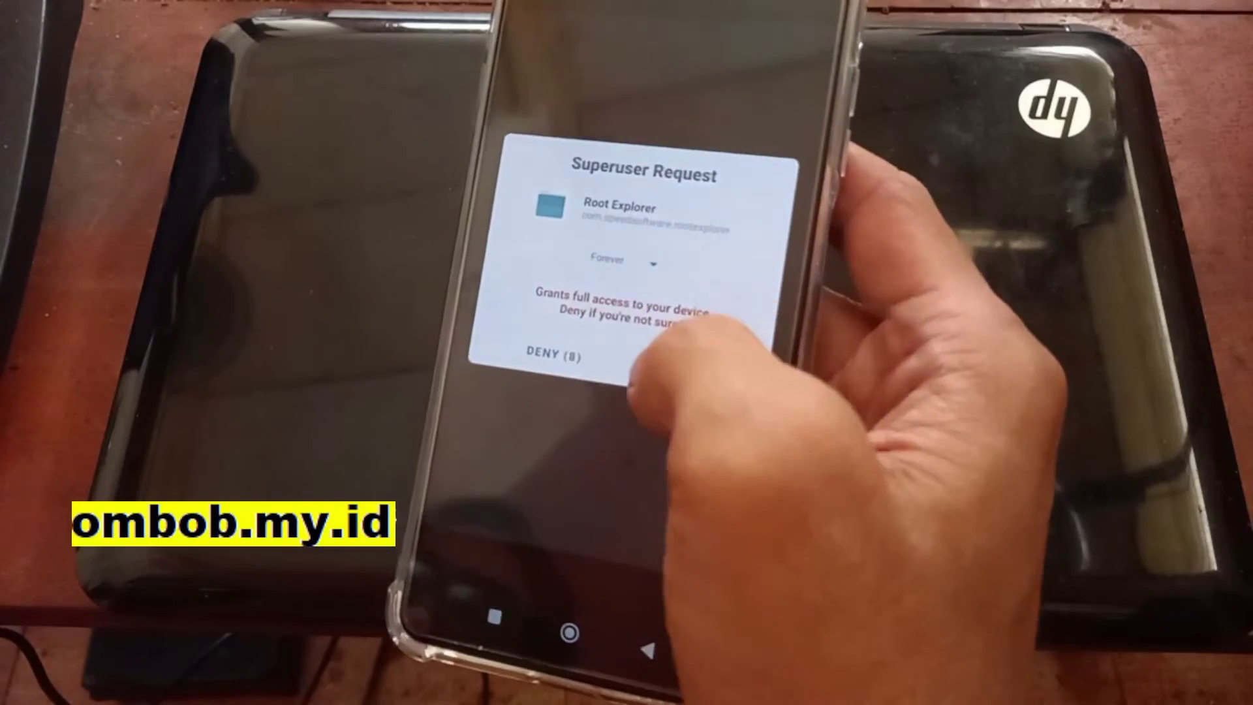
click(679, 359)
click(646, 303)
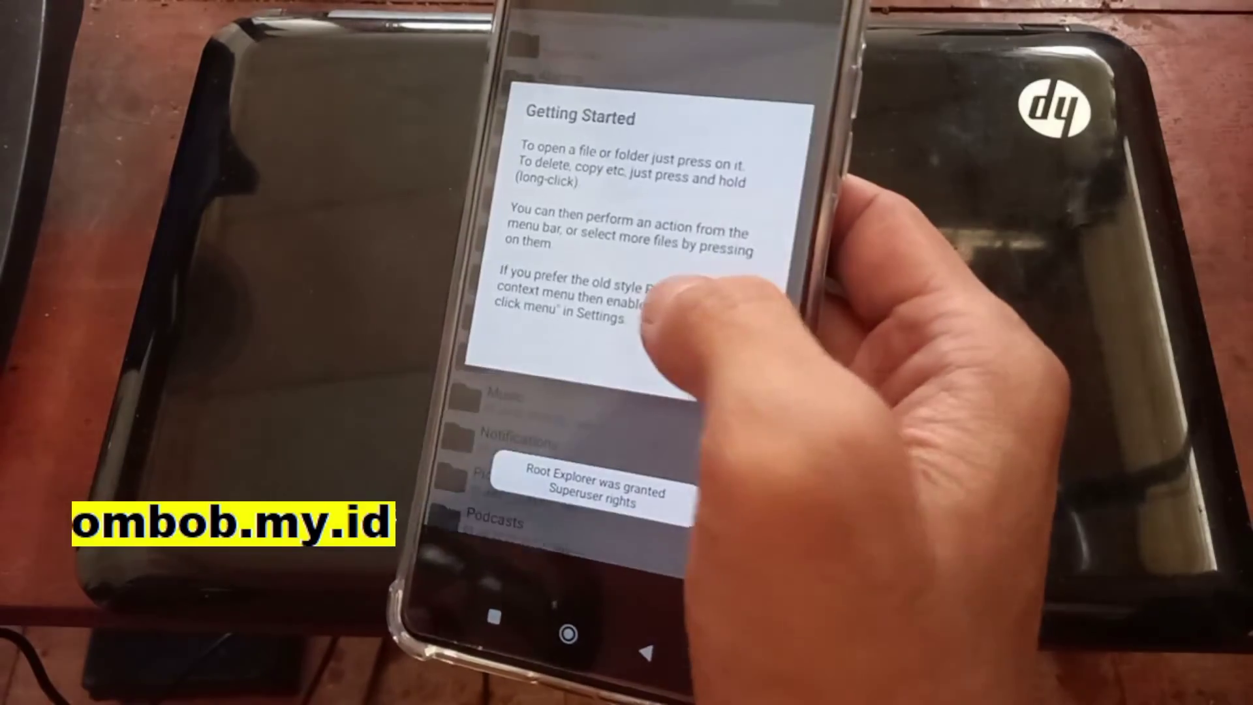
click(744, 366)
click(562, 27)
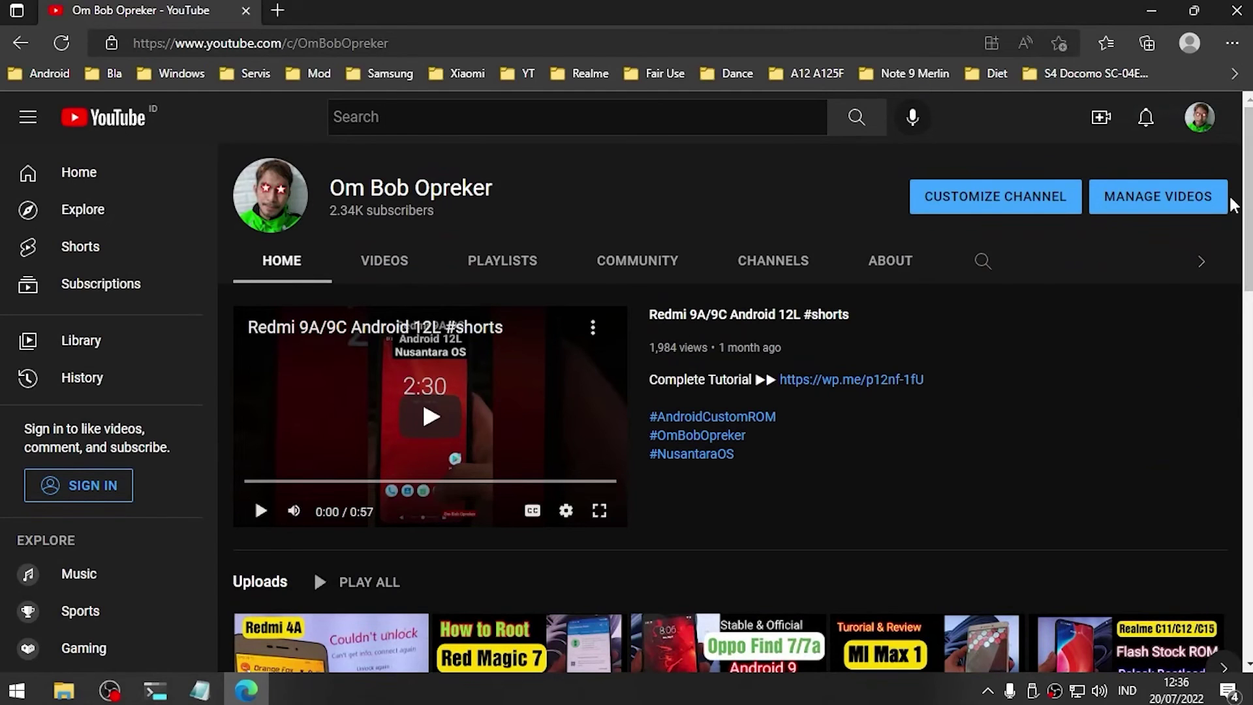
Open the channel's VIDEOS tab and scroll through the Uploads grid, newest first
scroll(1233, 205, down, 1)
scroll(417, 185, down, 5)
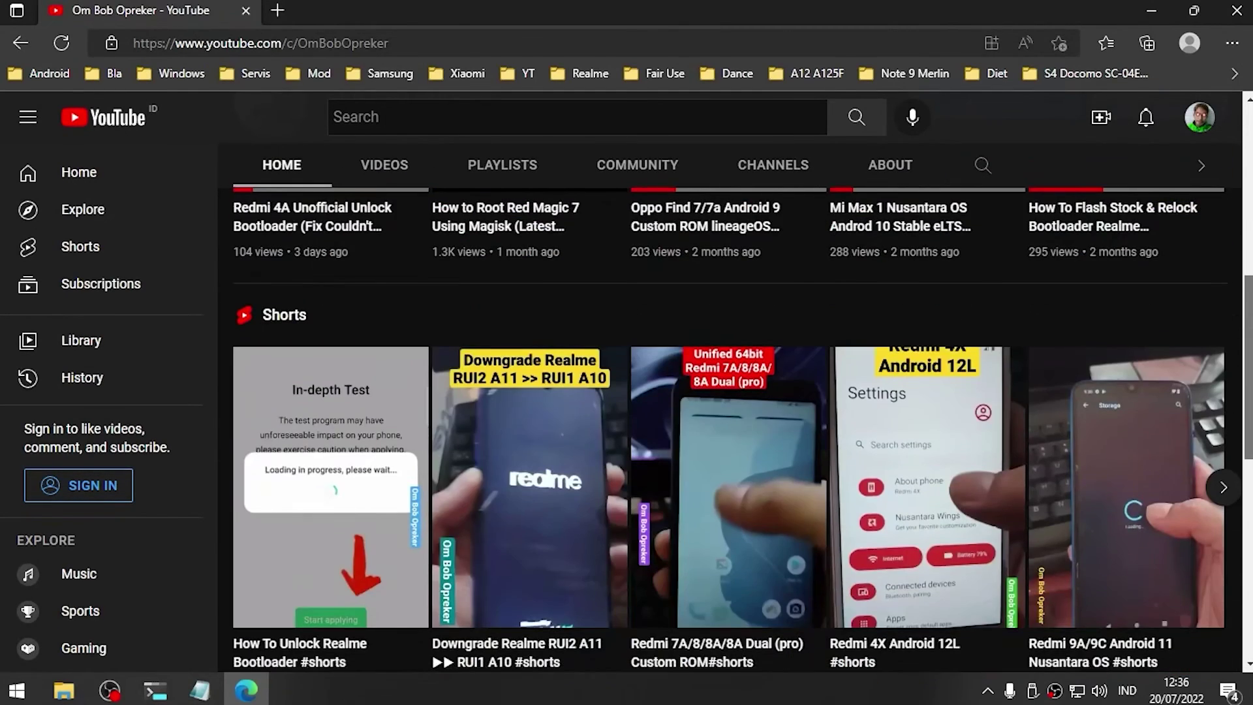
scroll(417, 185, up, 4)
click(373, 168)
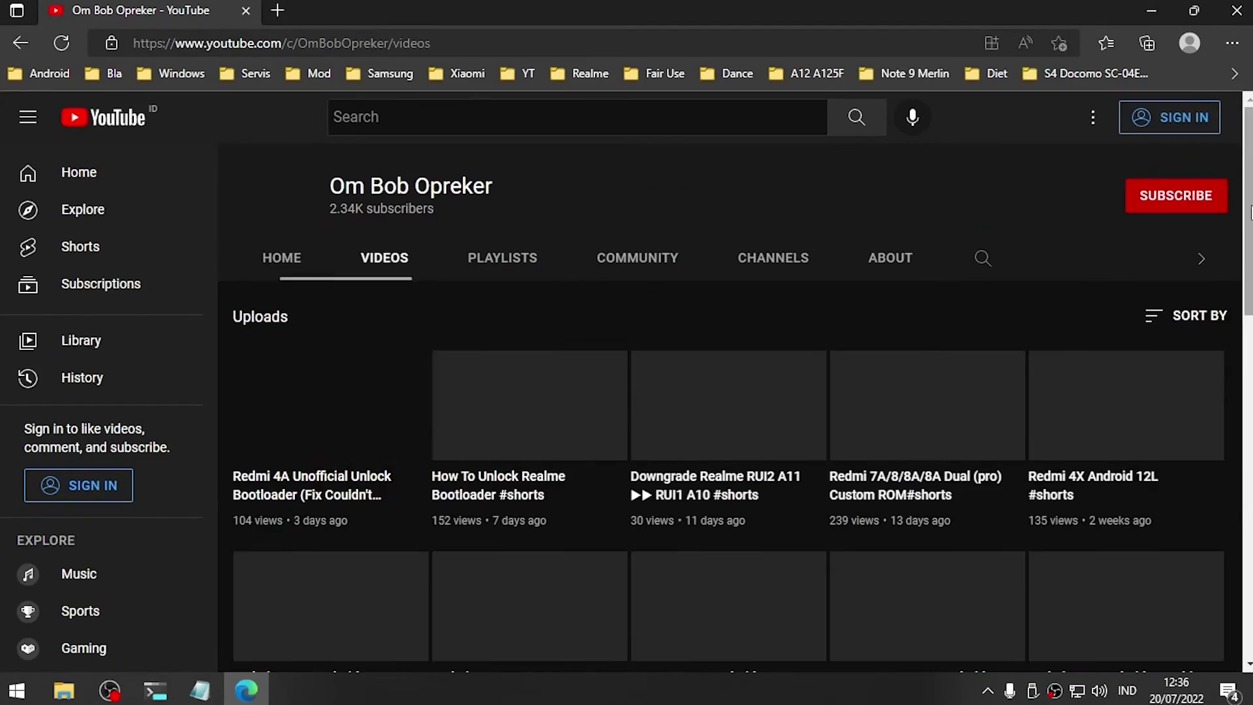
scroll(1235, 310, down, 5)
scroll(1236, 304, down, 6)
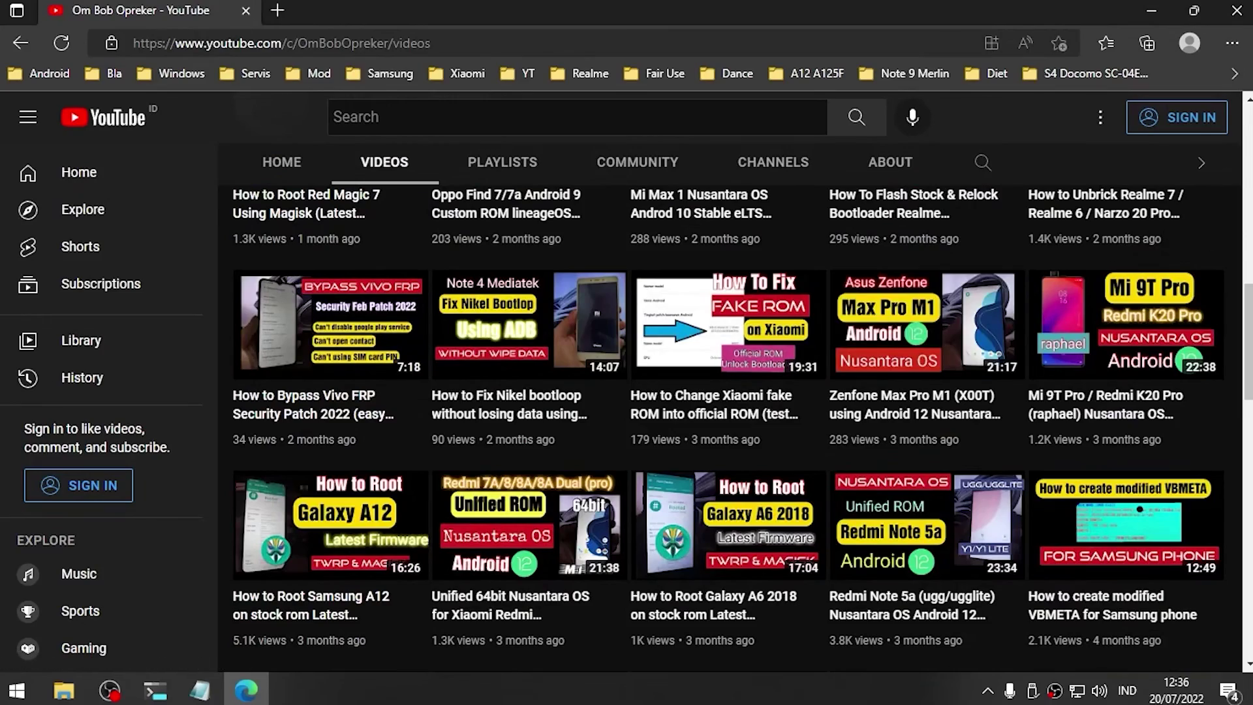
scroll(1236, 307, down, 1)
scroll(1236, 307, up, 12)
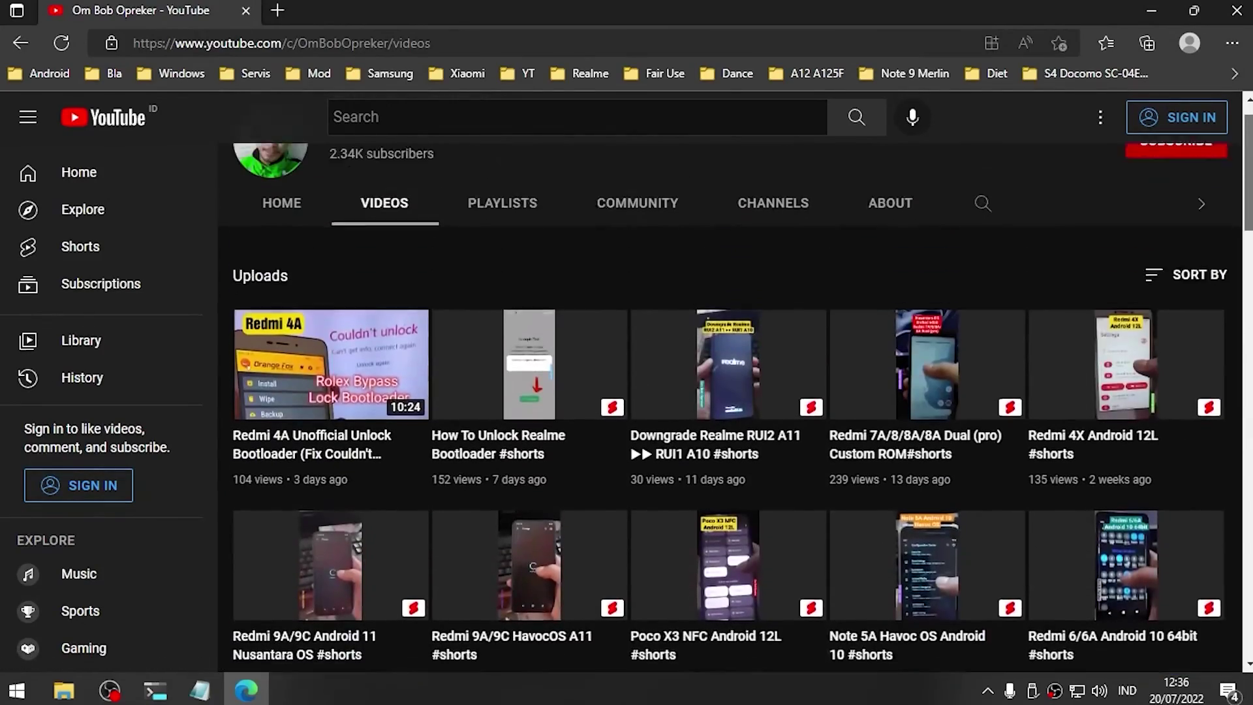
scroll(988, 394, up, 1)
scroll(987, 394, down, 5)
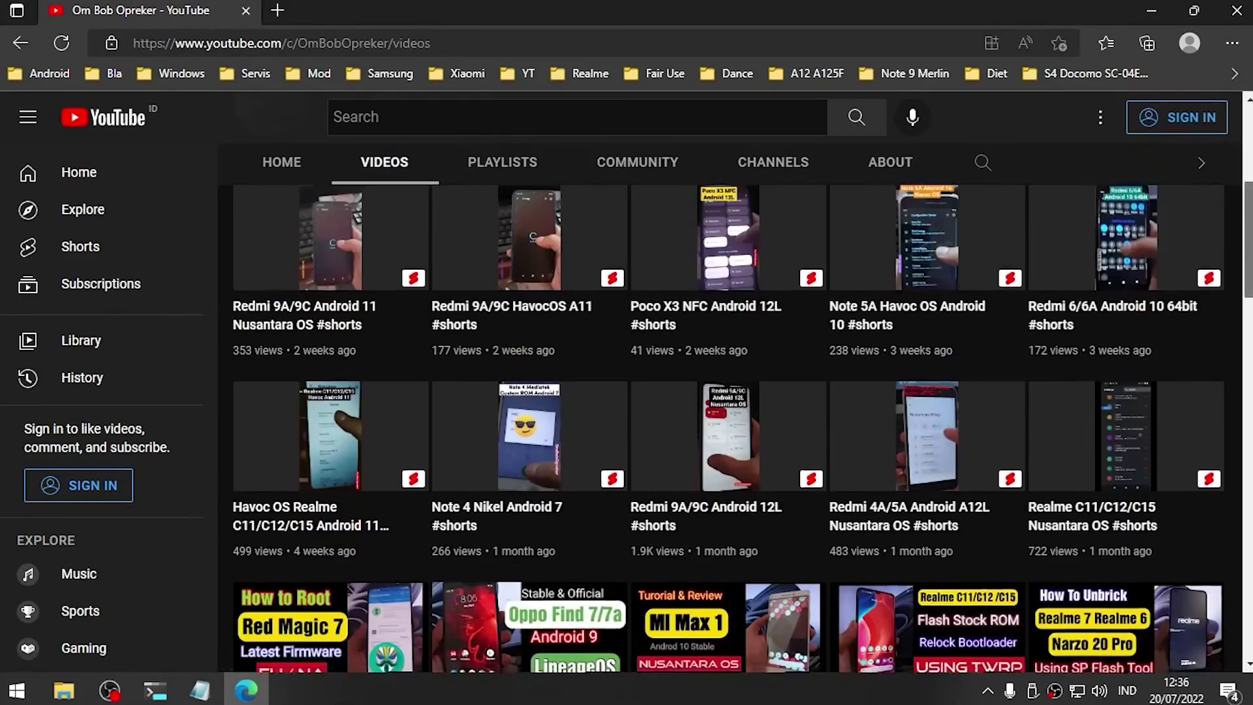
drag(1248, 248, 1248, 156)
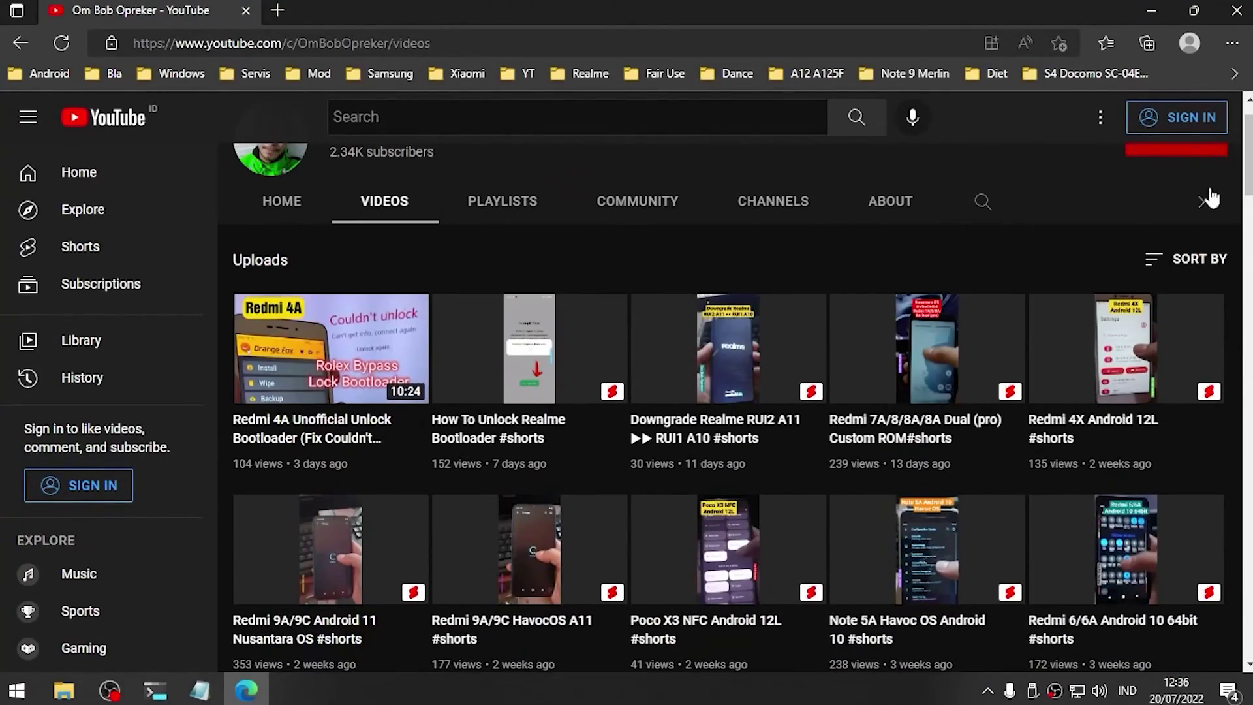
scroll(886, 388, down, 15)
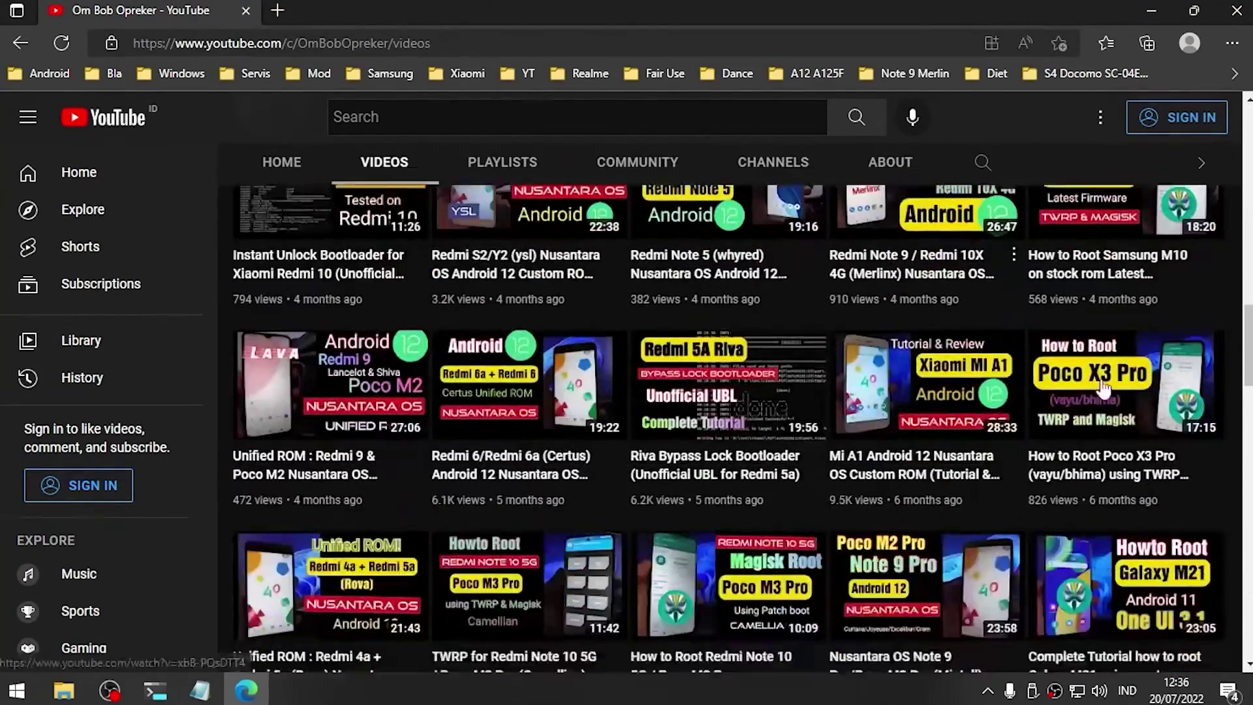
scroll(729, 429, down, 7)
scroll(729, 428, up, 20)
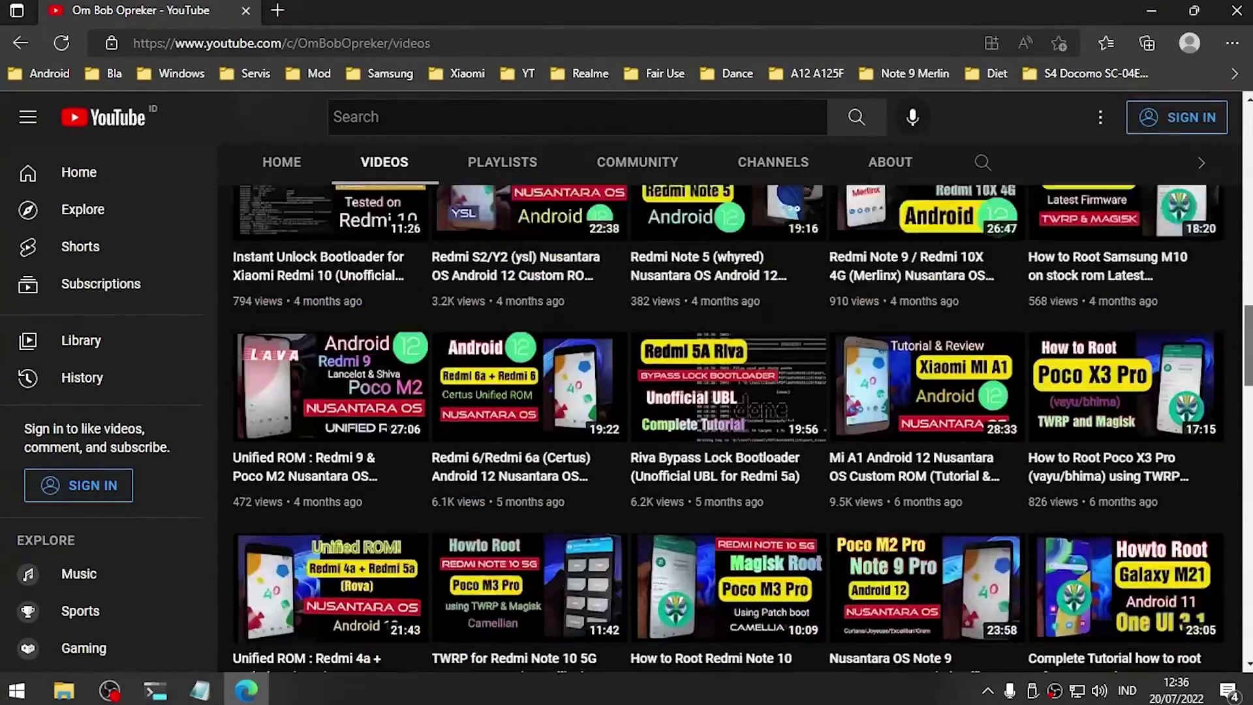
scroll(729, 429, up, 2)
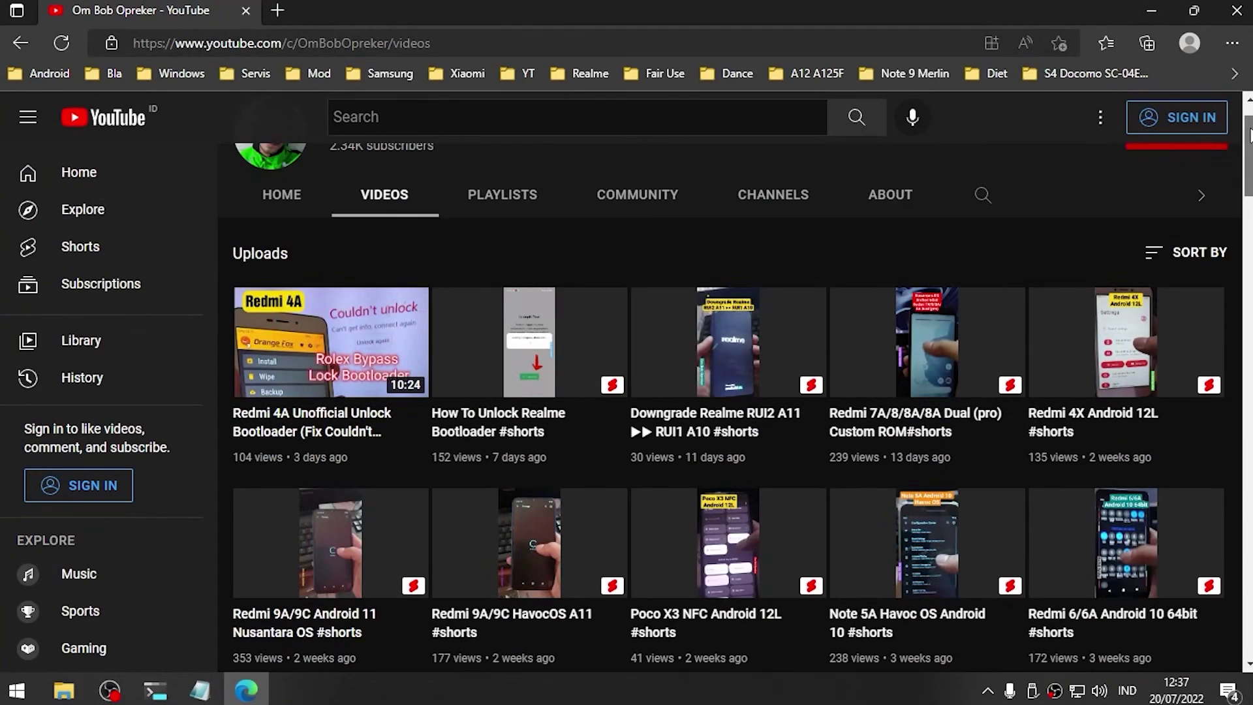
scroll(1250, 135, up, 1)
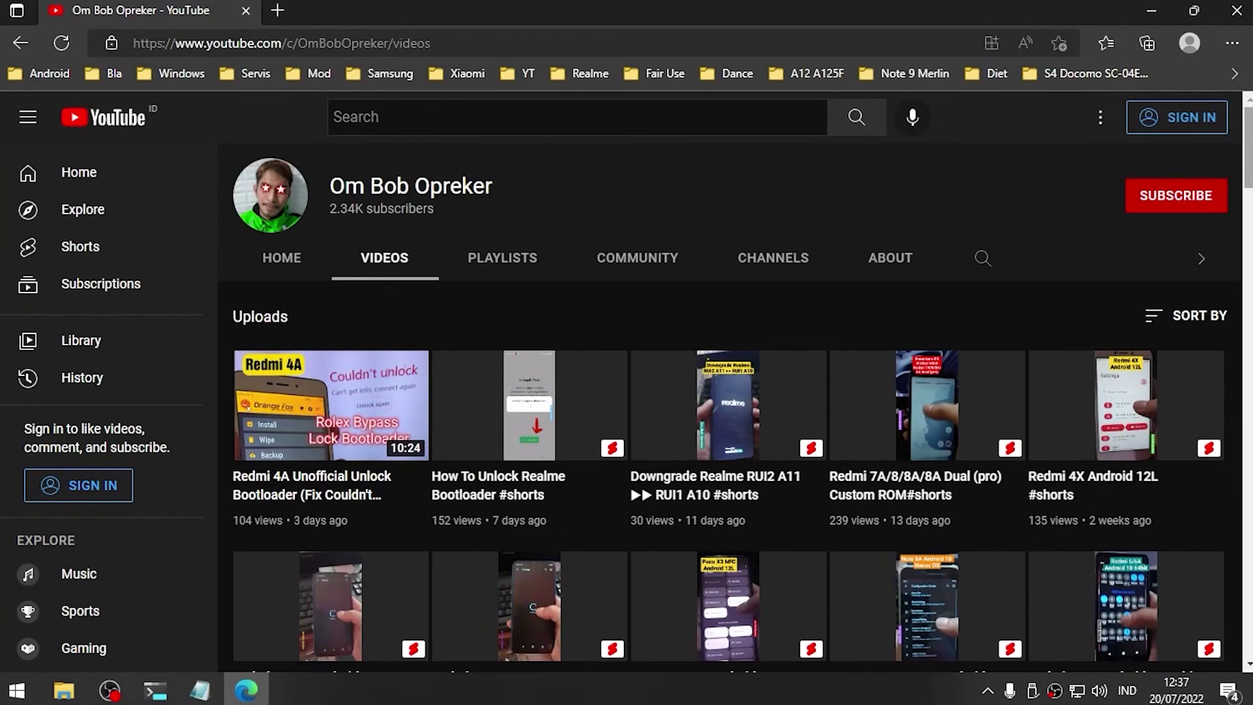